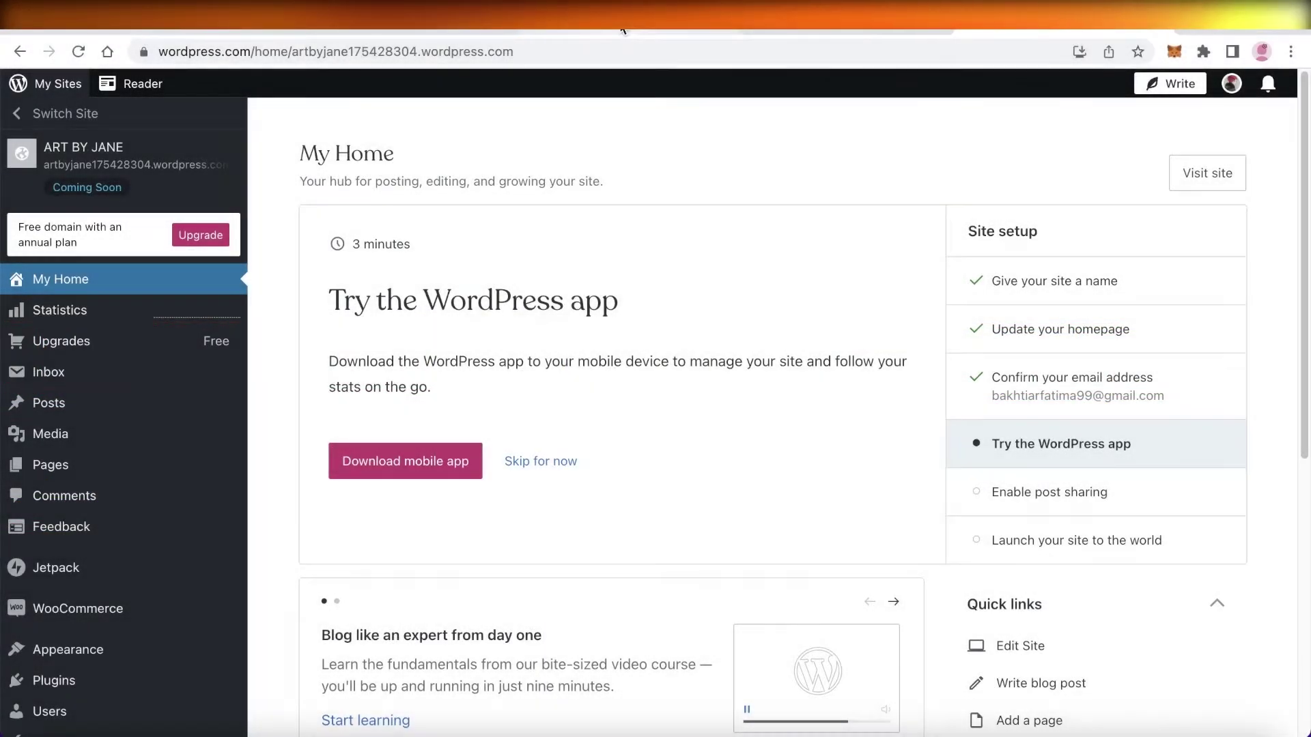
# Switch to the Calendly website and examine its homepage sections on getting started and supported meeting types.
pyautogui.click(668, 28)
pyautogui.click(813, 30)
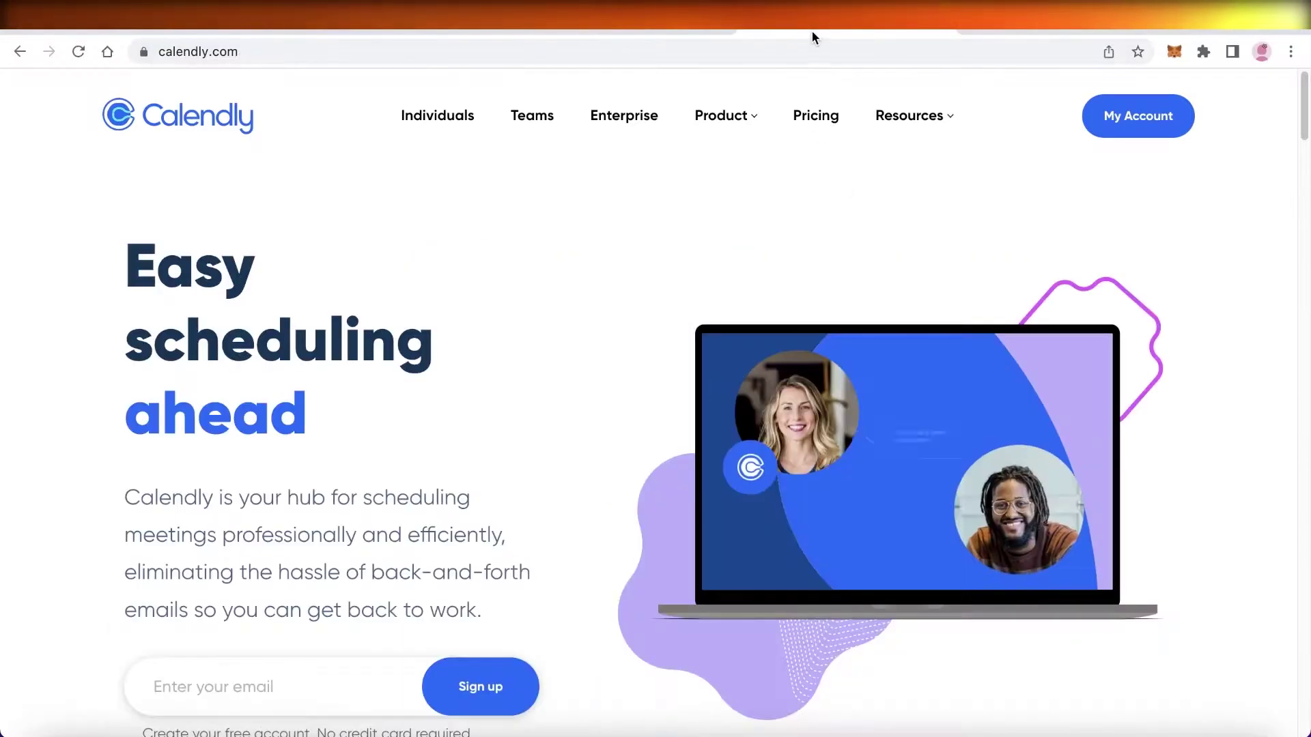
pyautogui.scroll(-5, 986, 216)
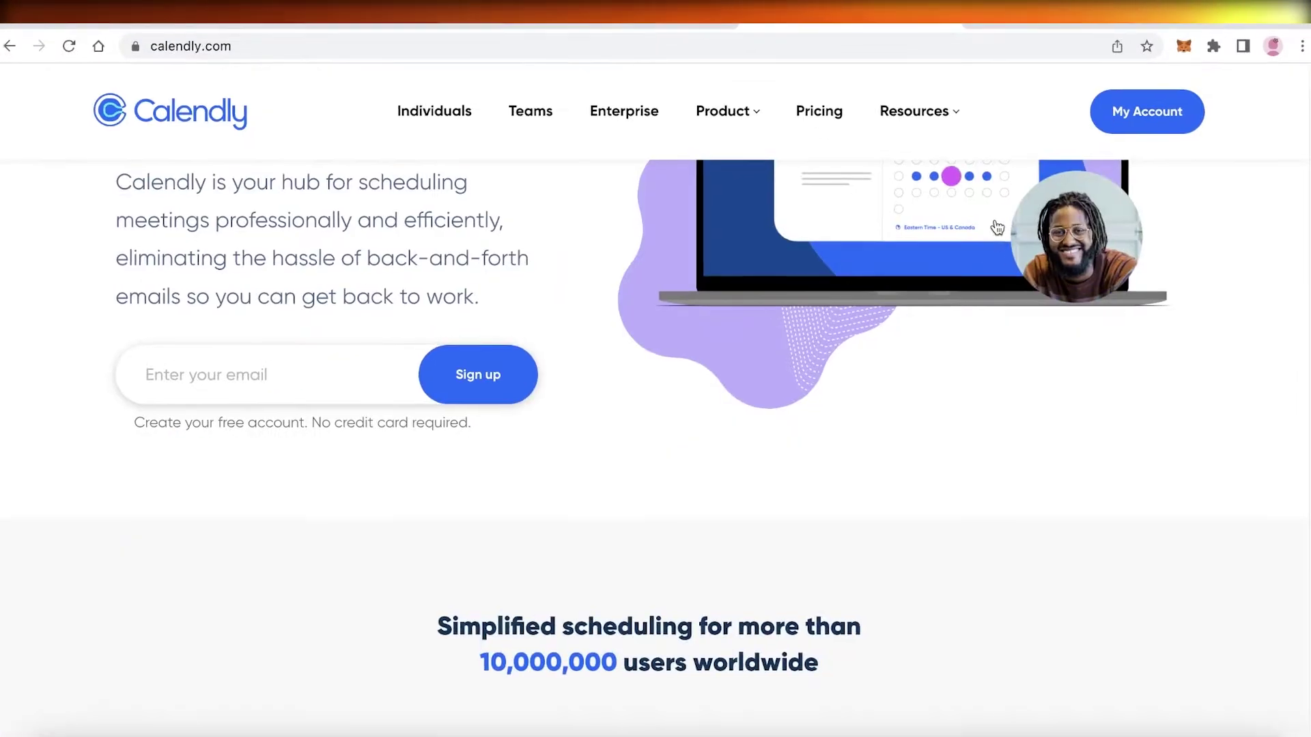
pyautogui.scroll(-5, 992, 273)
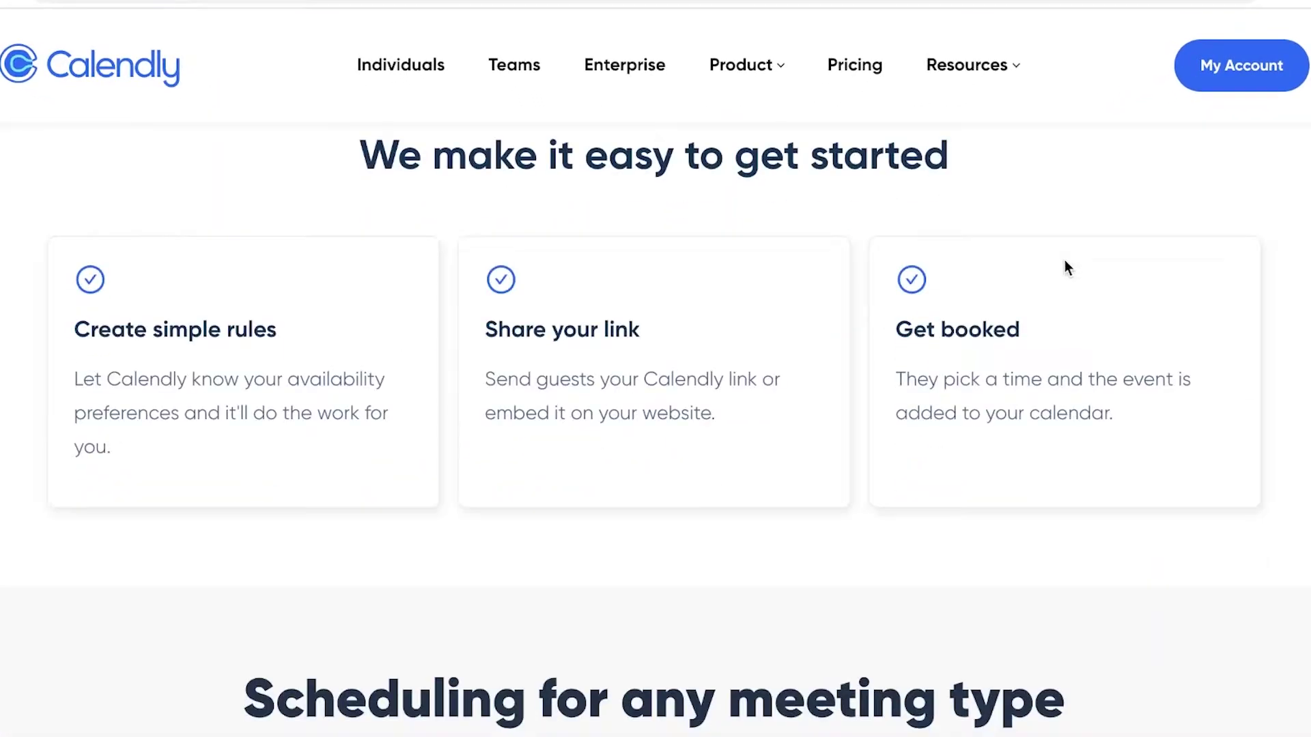
pyautogui.scroll(-5, 1065, 263)
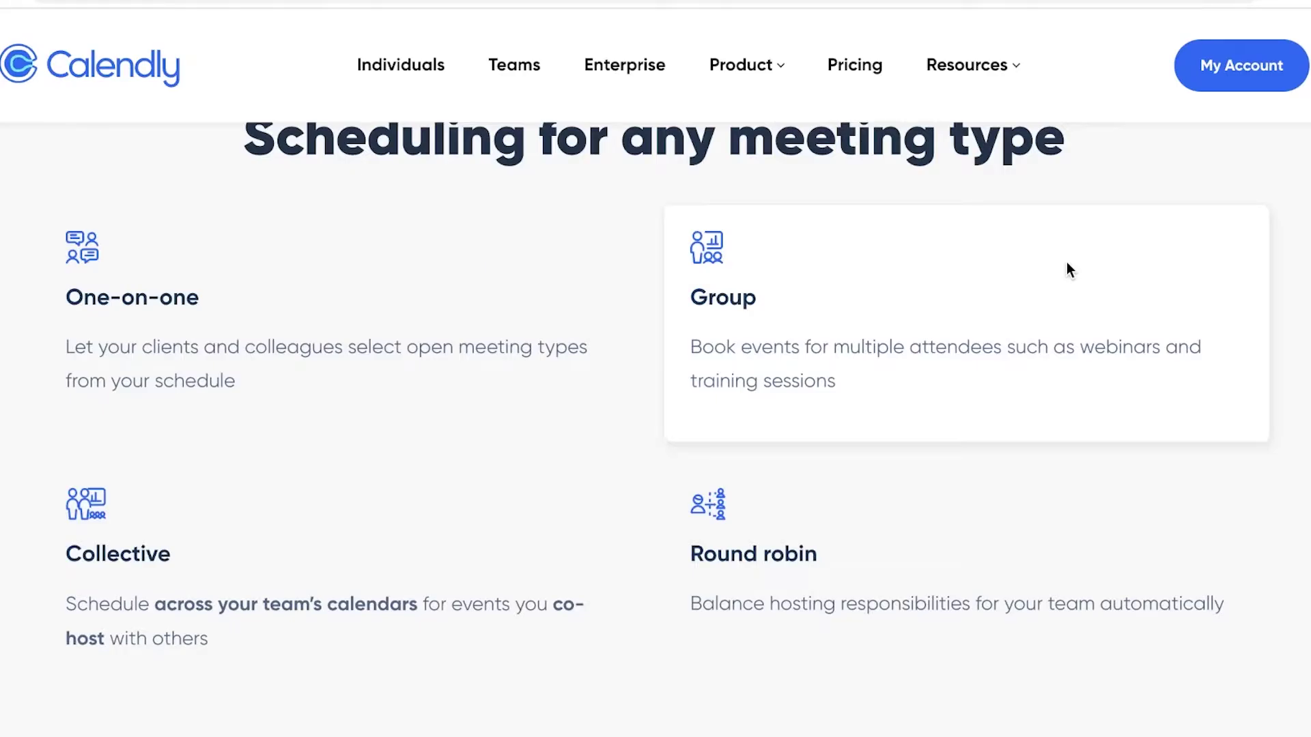
pyautogui.scroll(15, 1024, 287)
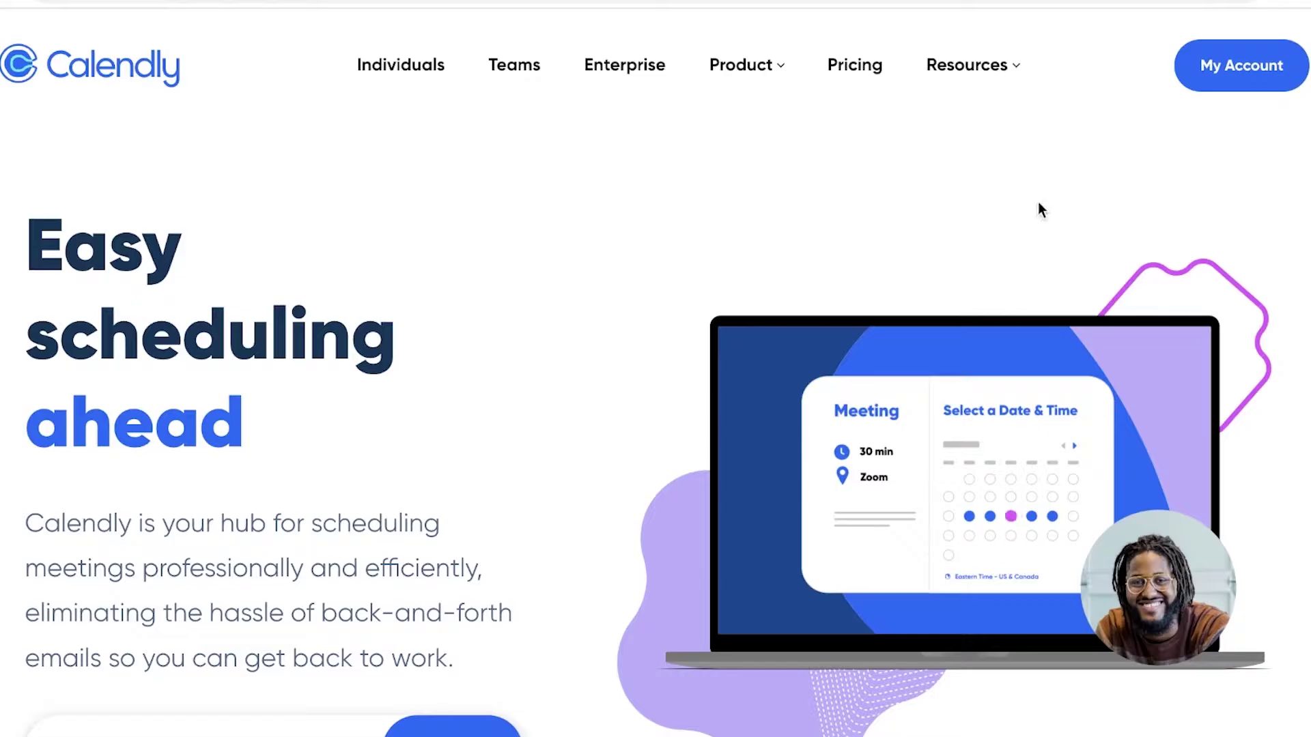
pyautogui.scroll(-3, 1039, 205)
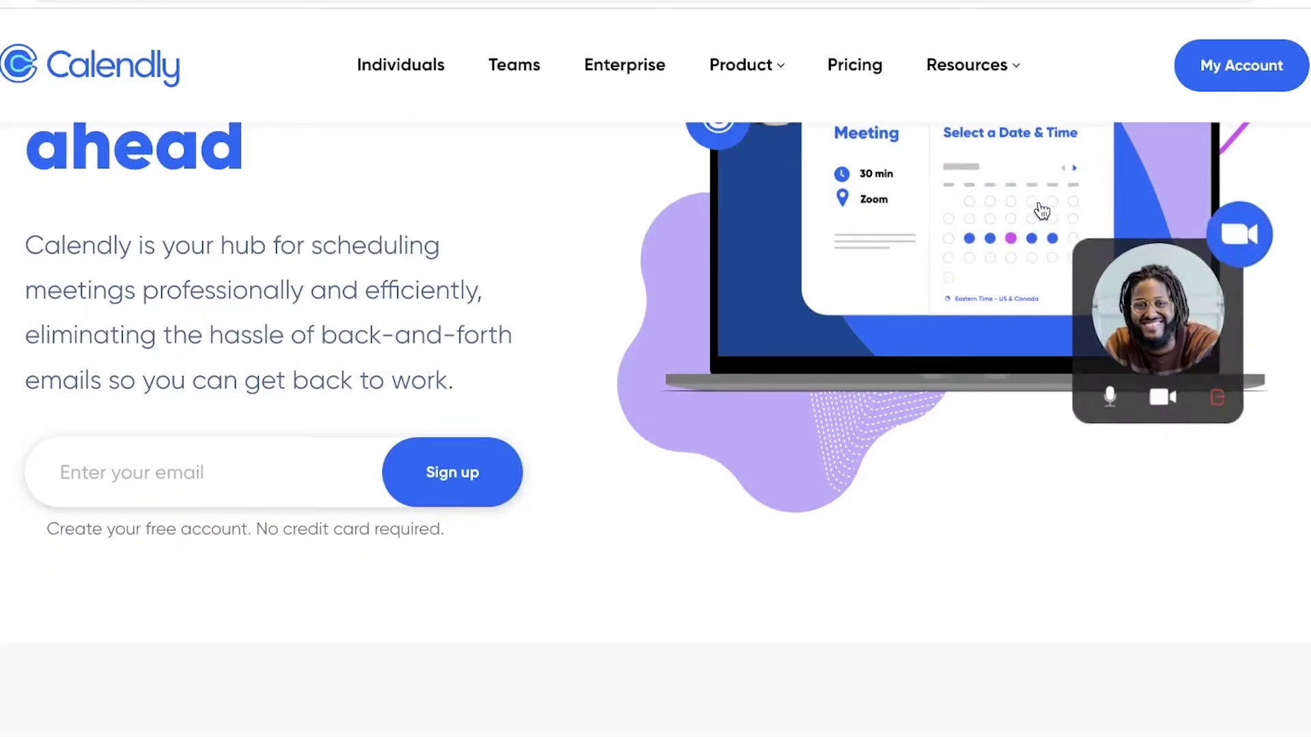
pyautogui.scroll(-5, 1070, 273)
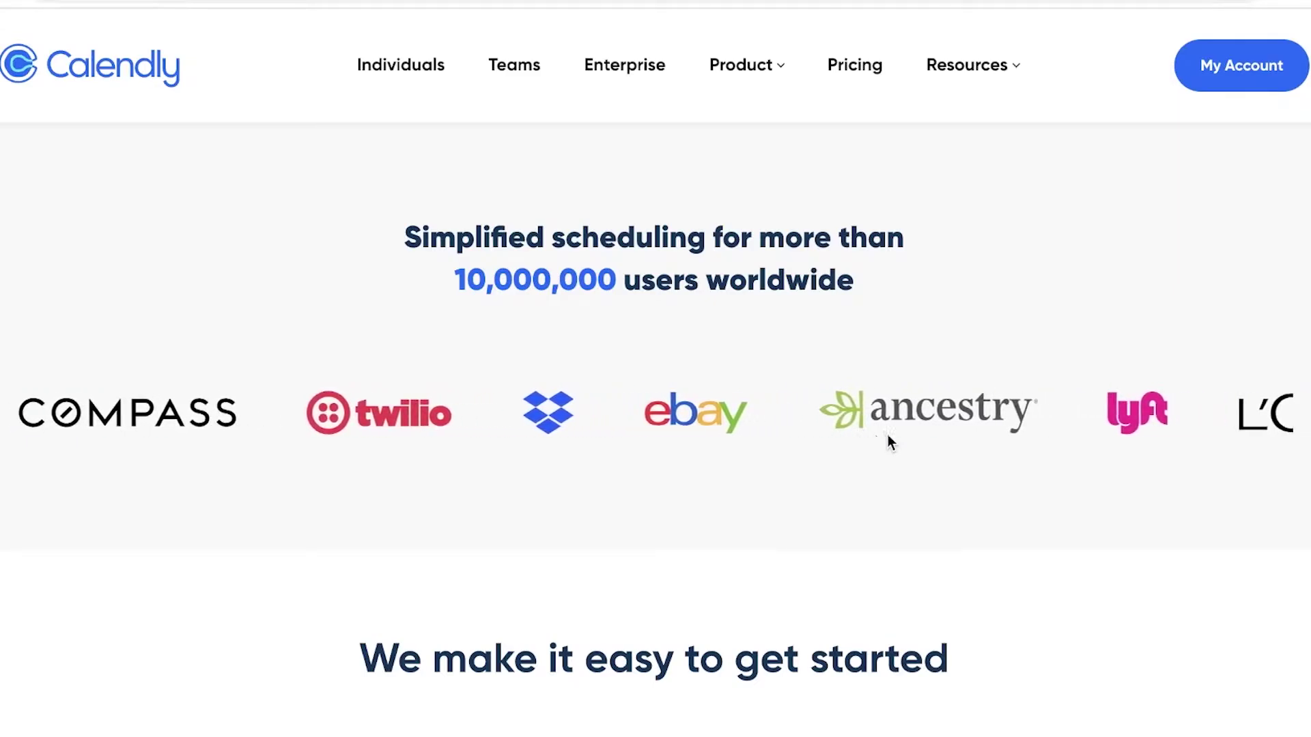
pyautogui.scroll(5, 887, 434)
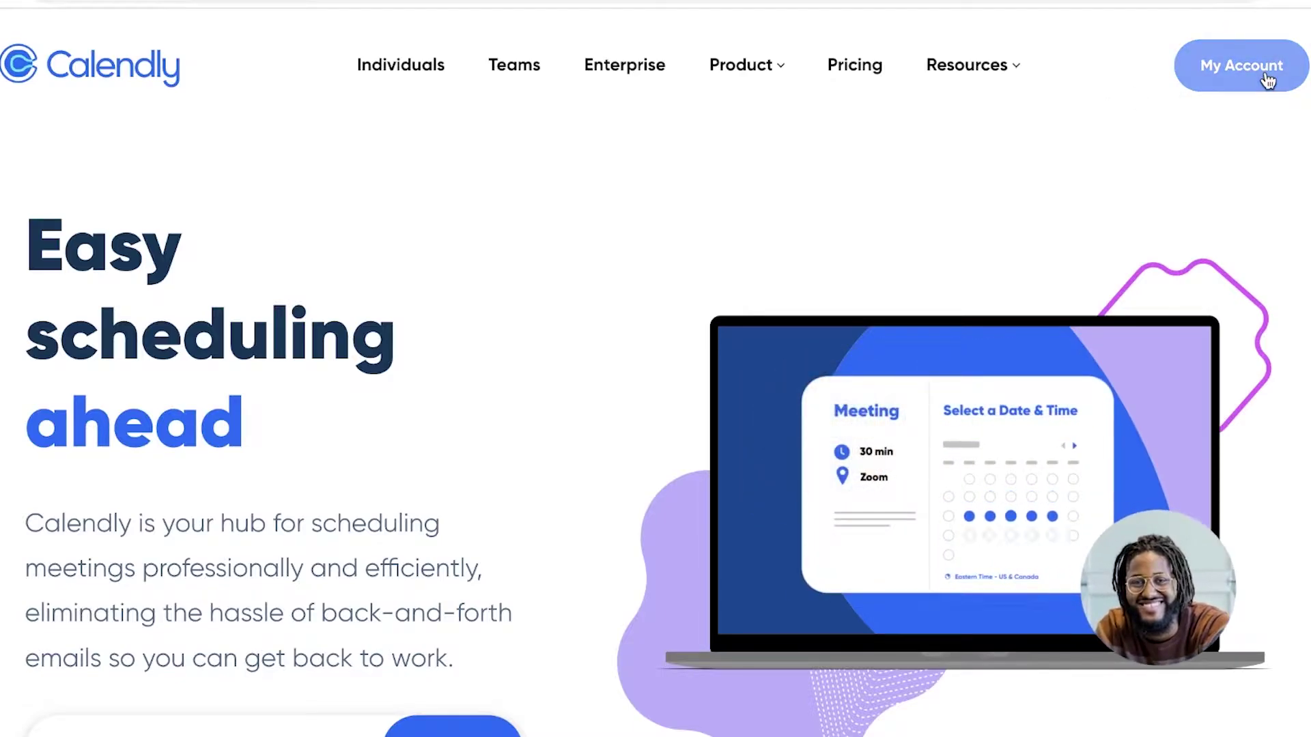
# Open the Calendly account dashboard and dismiss the Calendly Pro upgrade offer.
pyautogui.click(1266, 80)
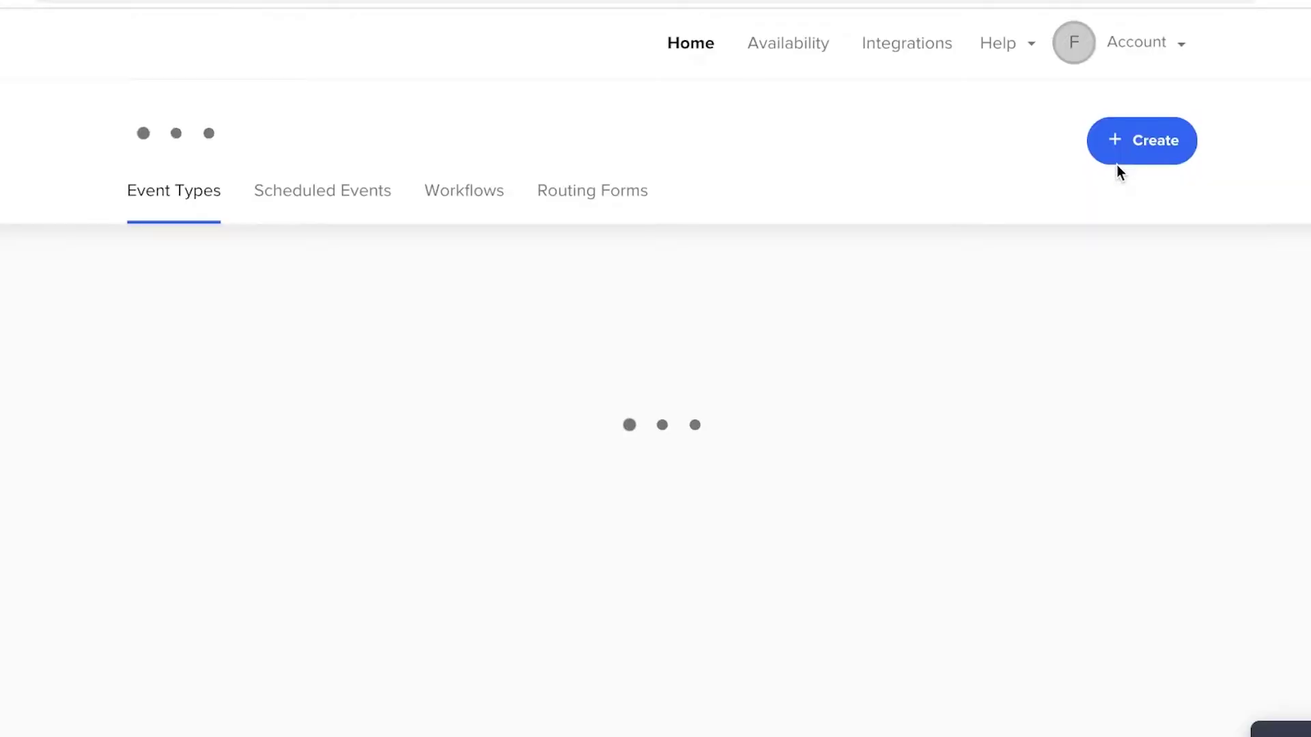
pyautogui.scroll(-2, 883, 220)
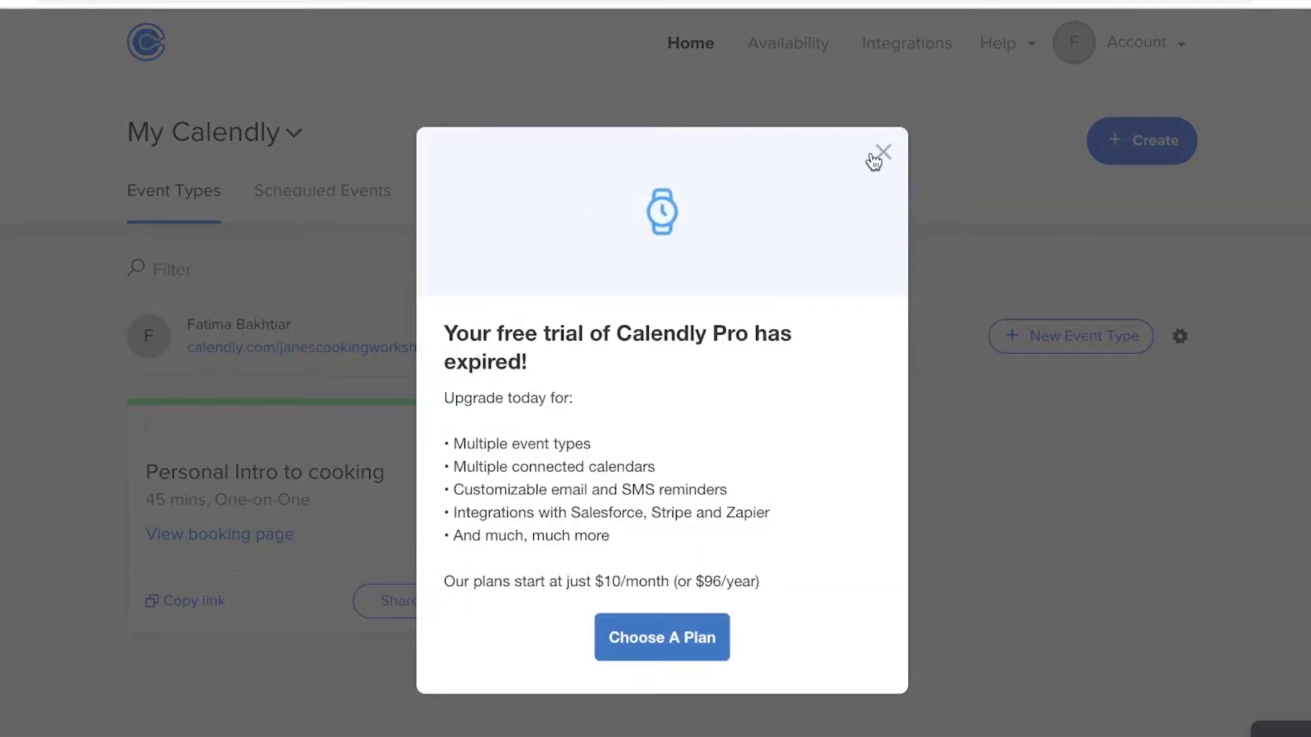
pyautogui.click(878, 156)
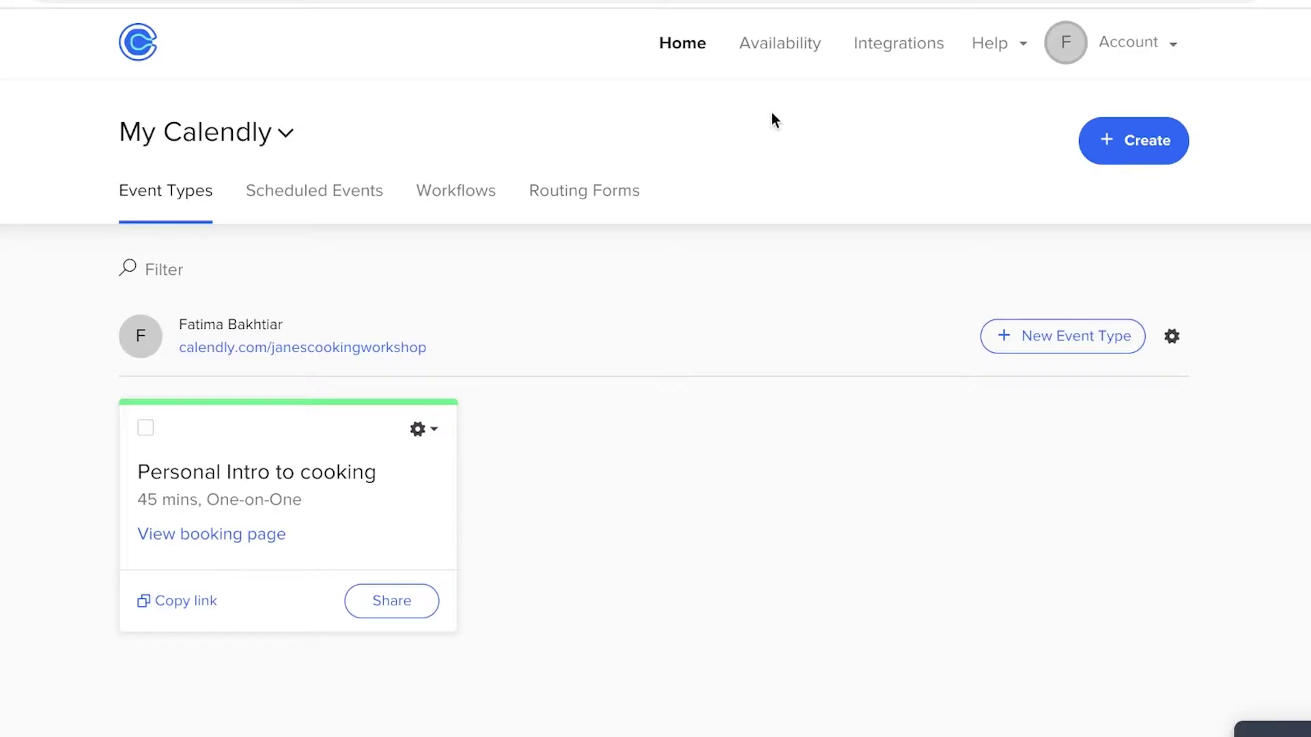
pyautogui.click(1123, 41)
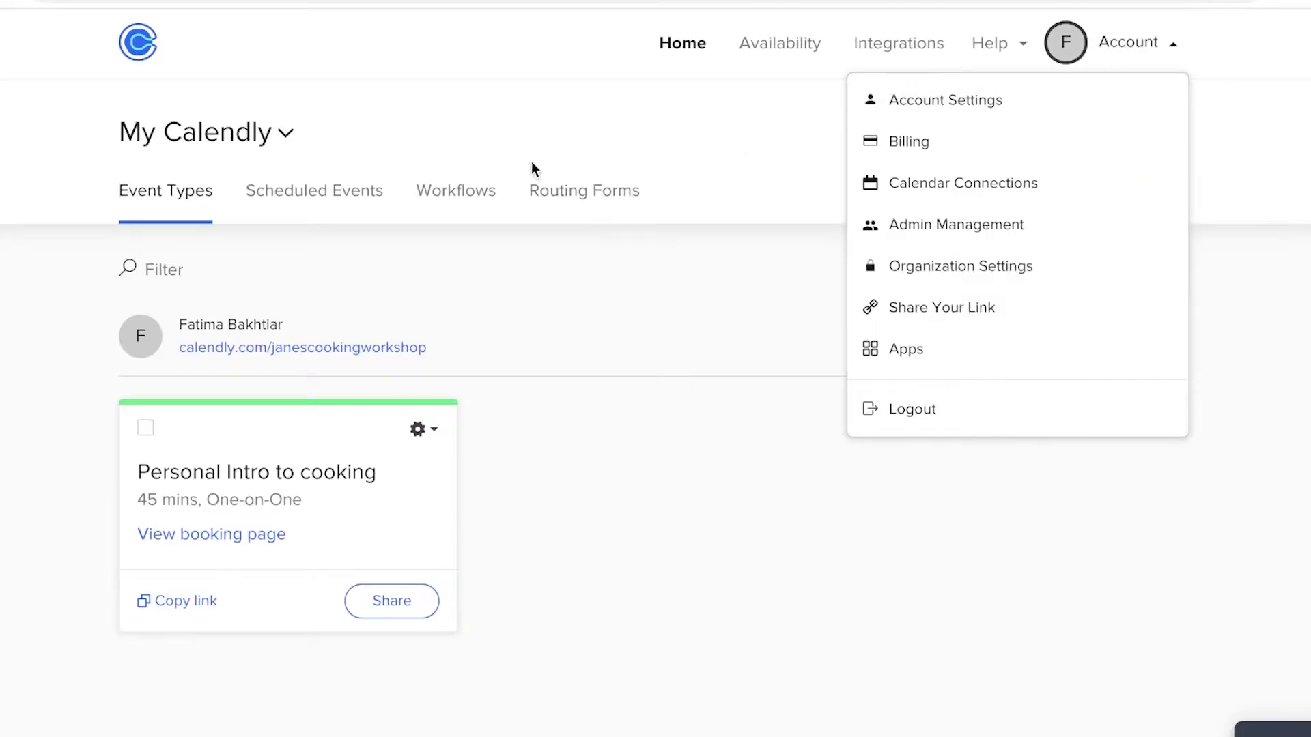
pyautogui.click(562, 128)
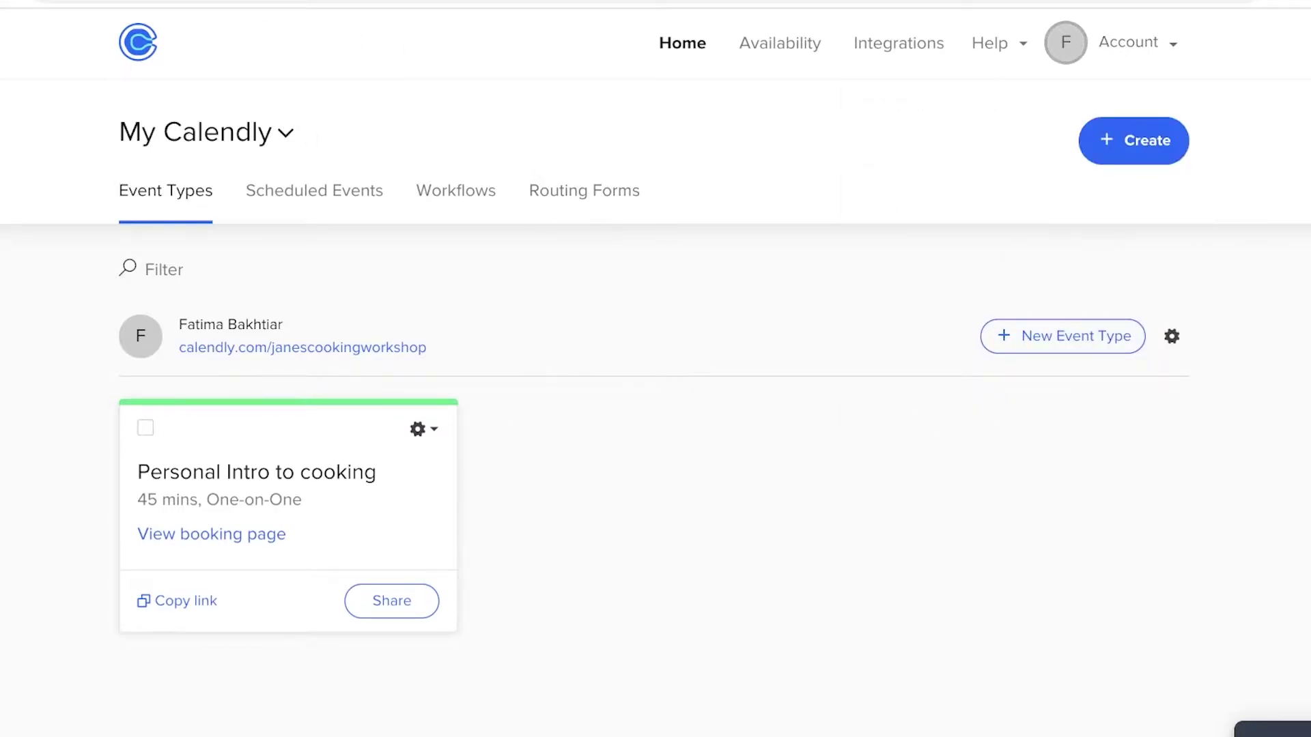
pyautogui.click(1169, 339)
pyautogui.click(806, 280)
# Start adding the Calendly booking page to a website and generate the code for an Inline Embed.
pyautogui.click(1179, 338)
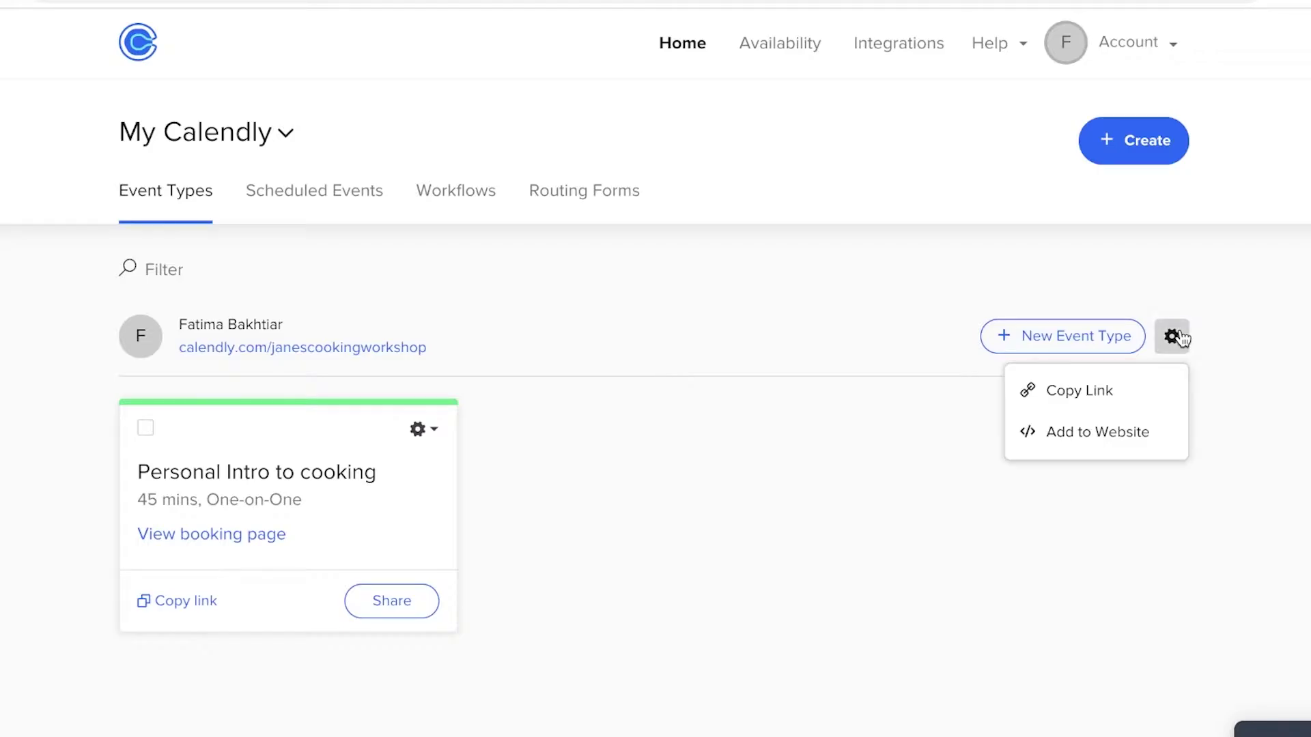
pyautogui.click(1098, 434)
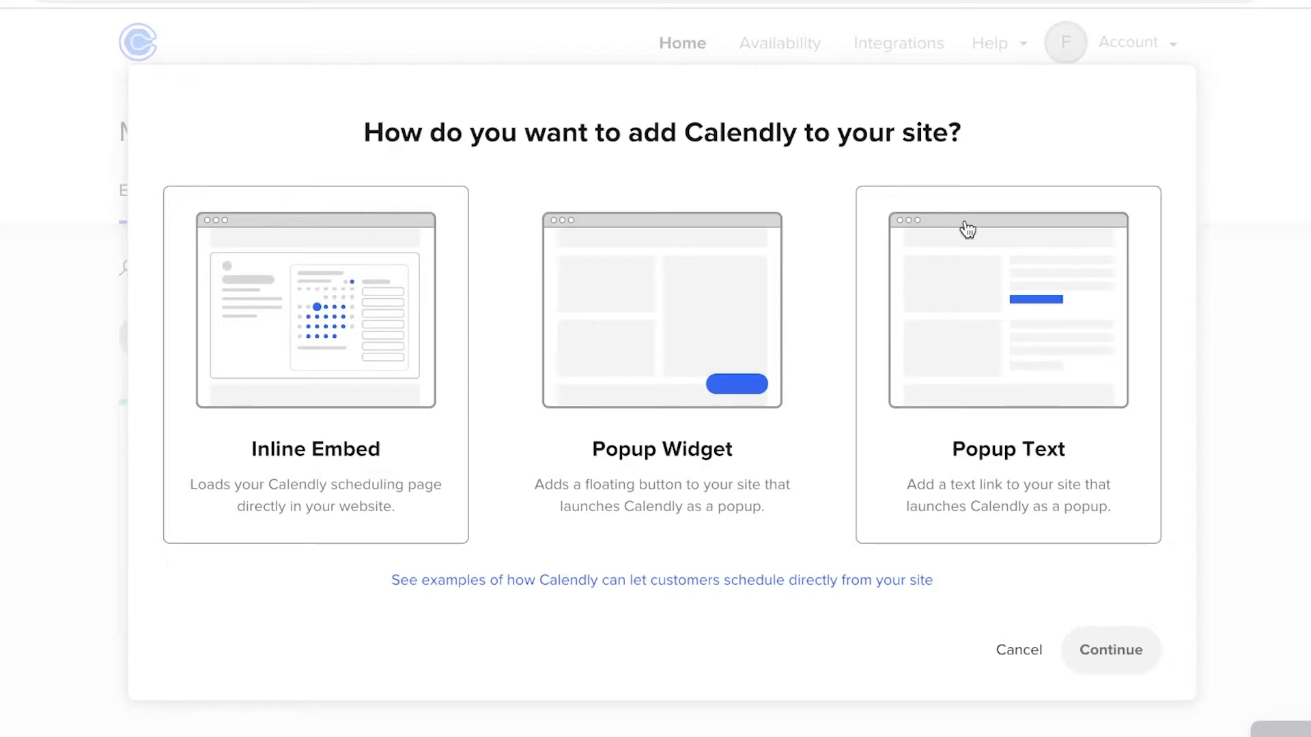
pyautogui.click(321, 335)
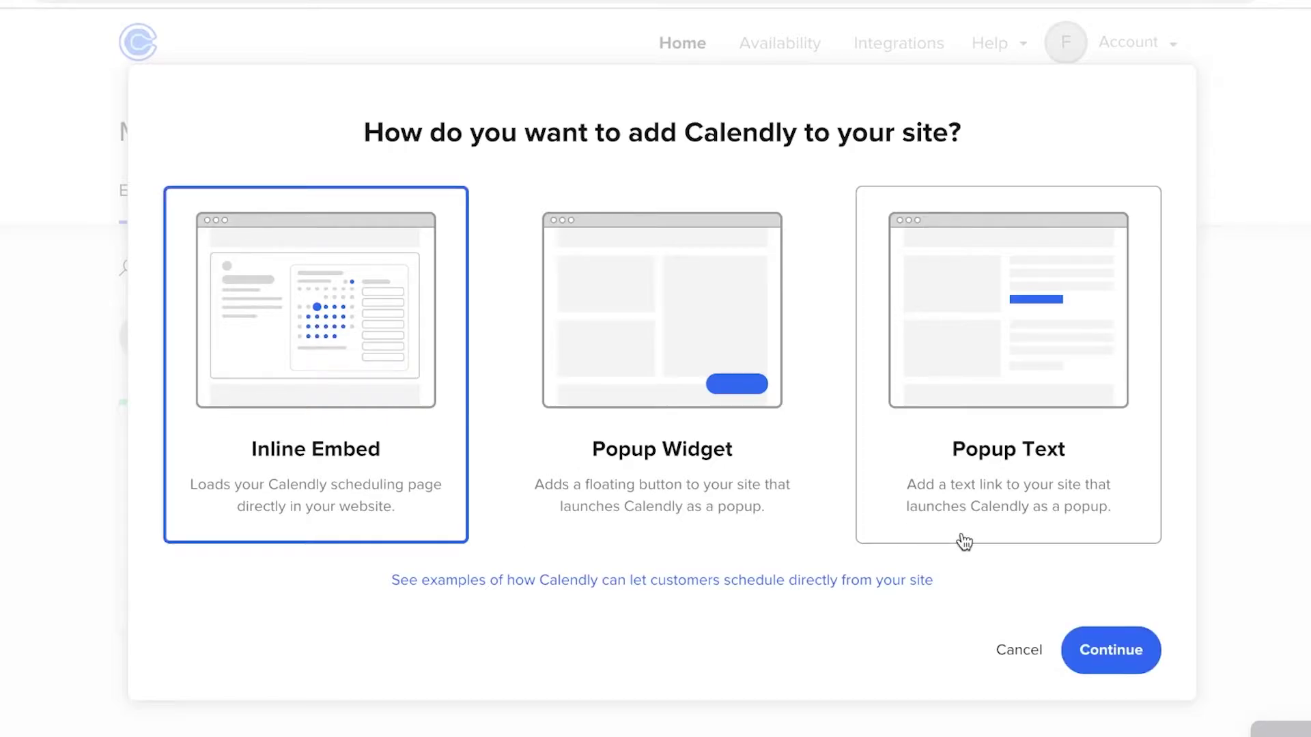
pyautogui.click(1099, 659)
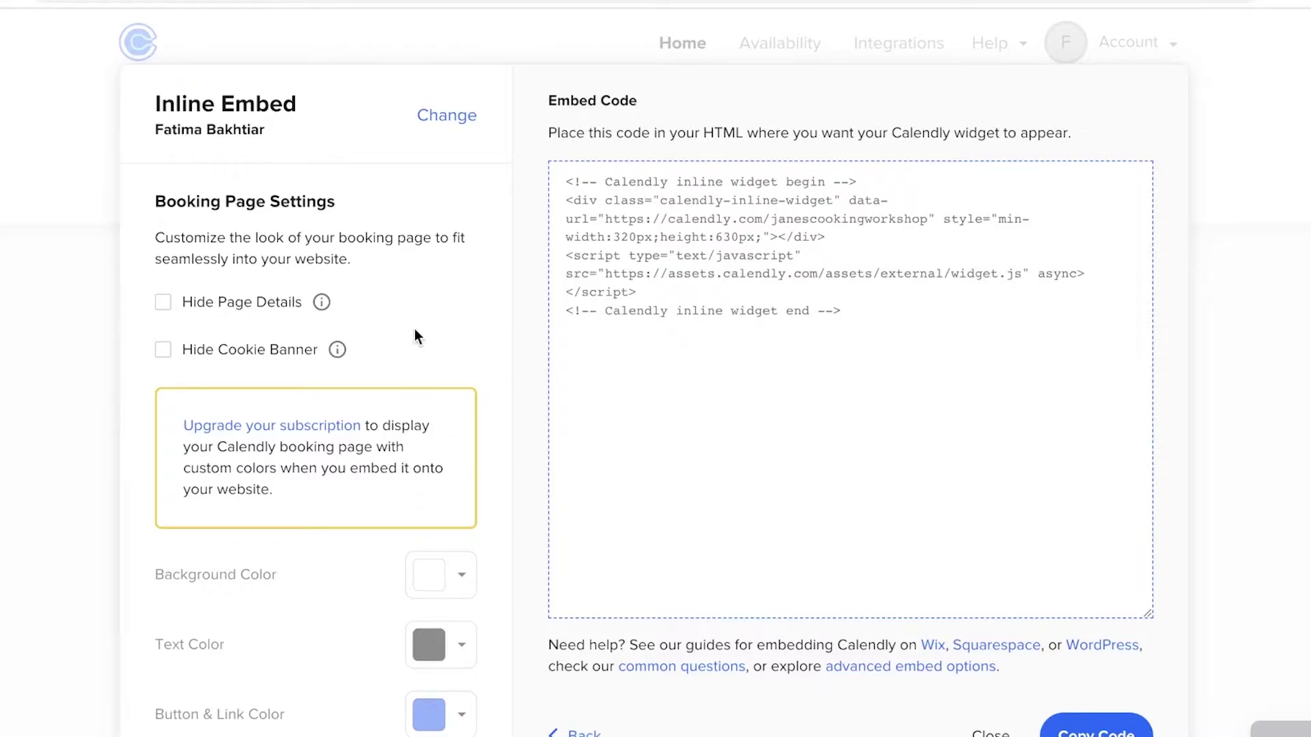
# Copy the complete Calendly inline widget embed code.
pyautogui.moveTo(775, 315); pyautogui.dragTo(973, 360)
pyautogui.rightClick(721, 258)
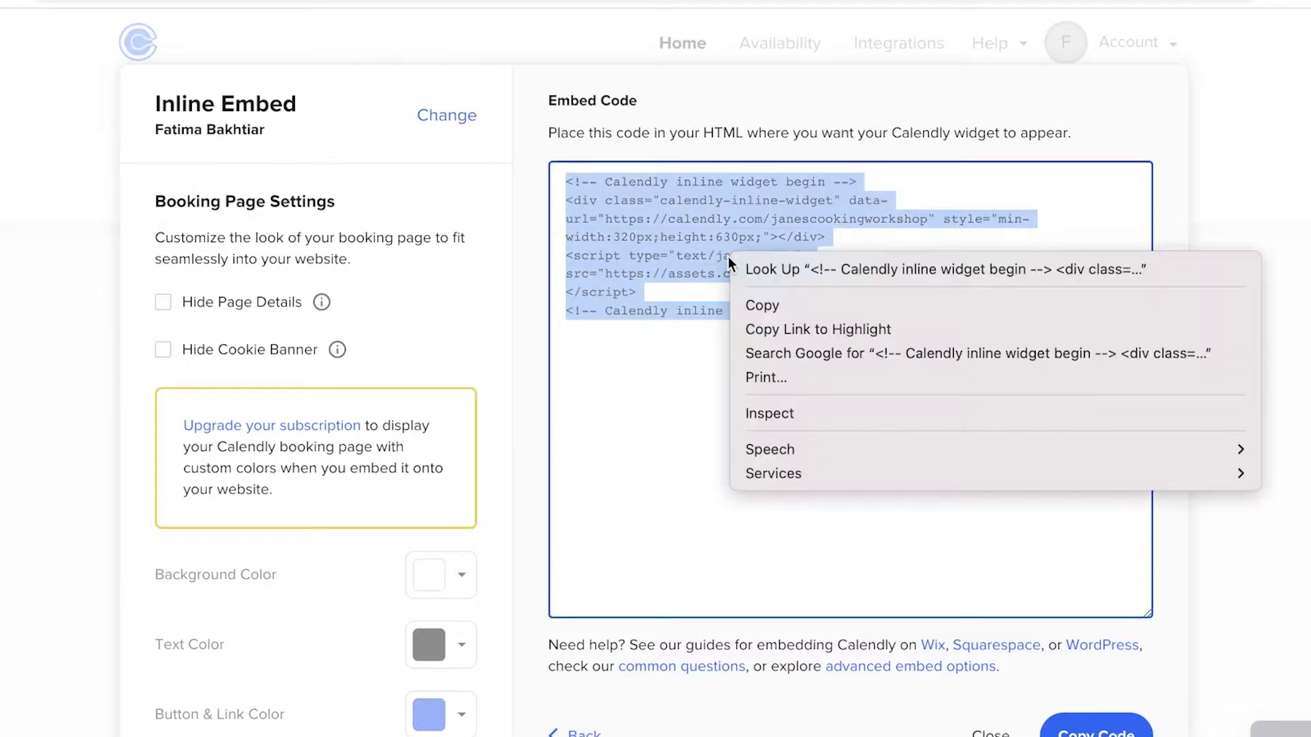
pyautogui.click(744, 301)
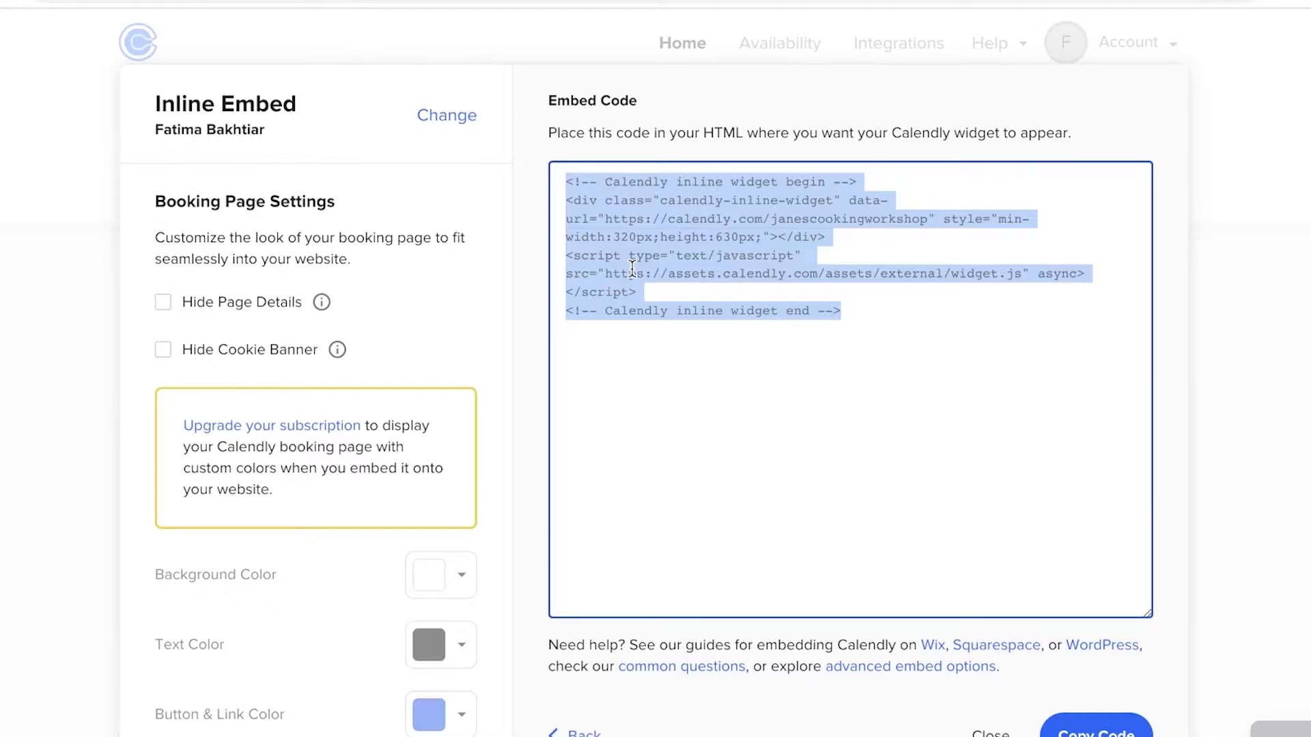
pyautogui.rightClick(631, 268)
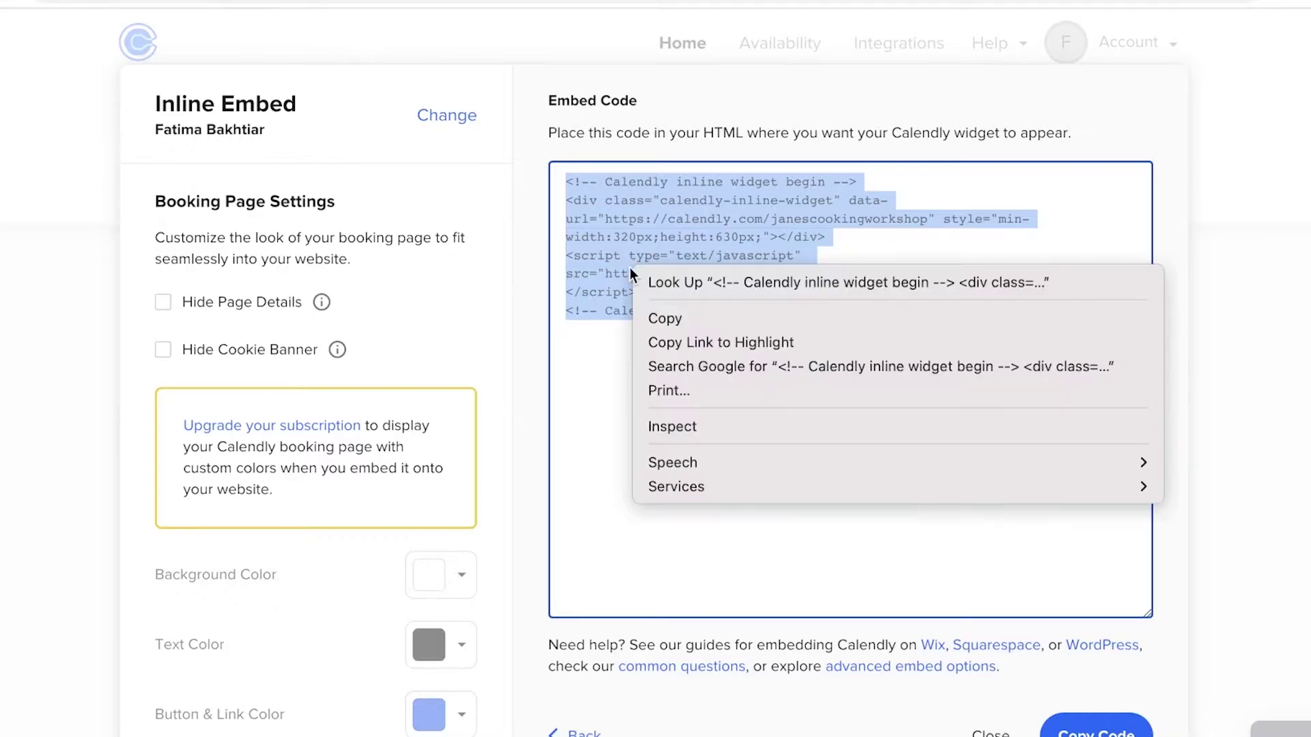
pyautogui.click(673, 318)
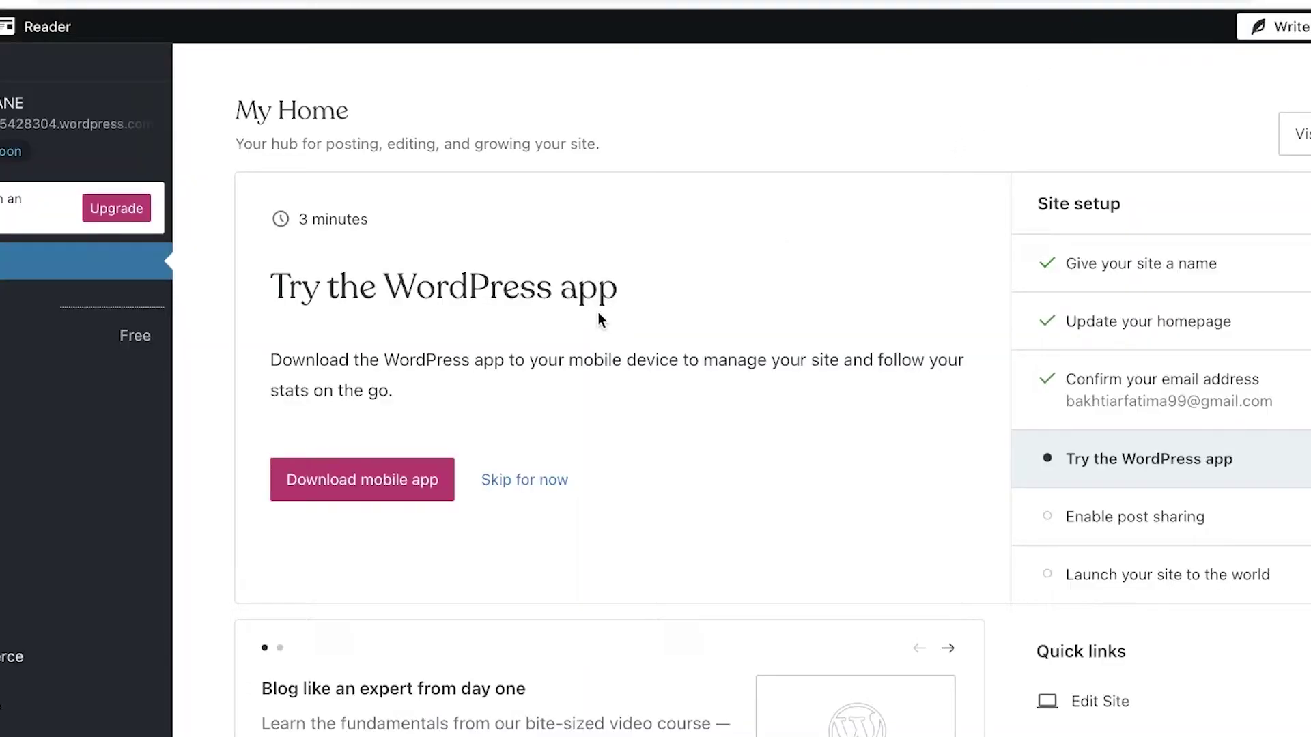
# Switch to the WordPress site ART BY JANE and open its Home page for editing.
pyautogui.click(1294, 134)
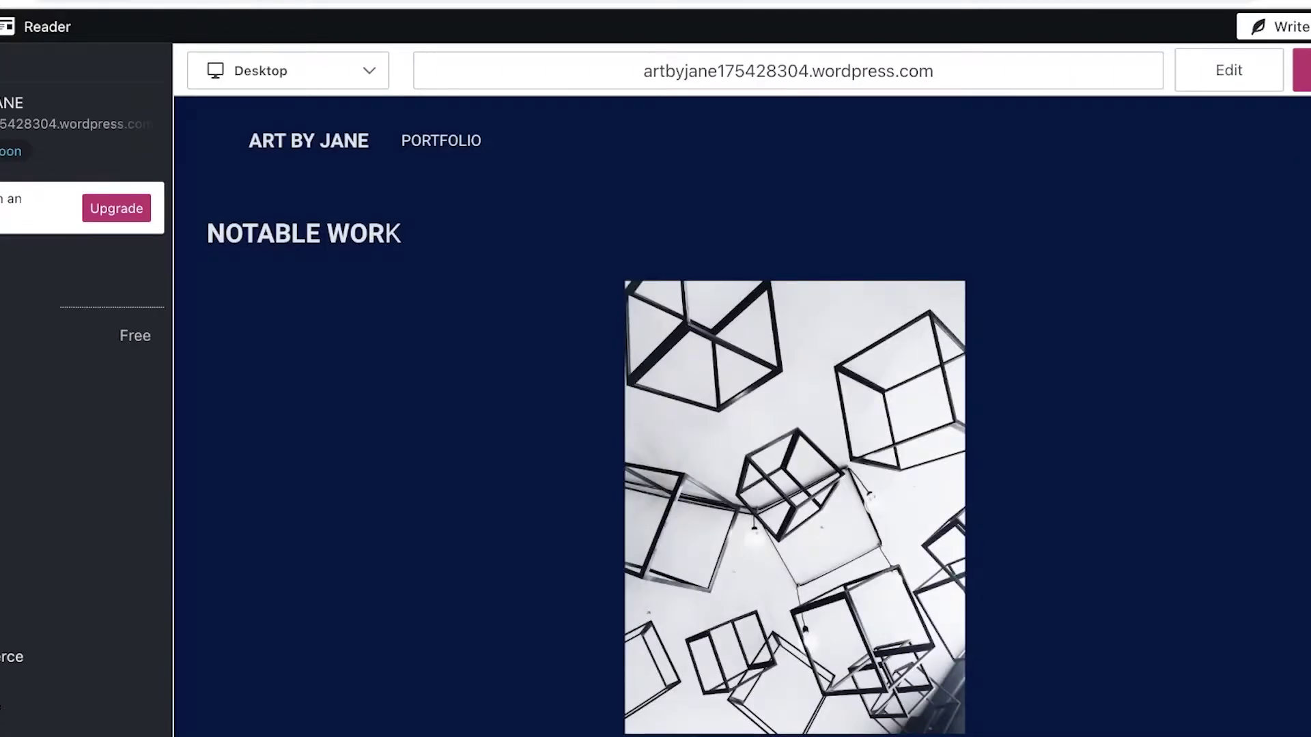
pyautogui.click(1237, 78)
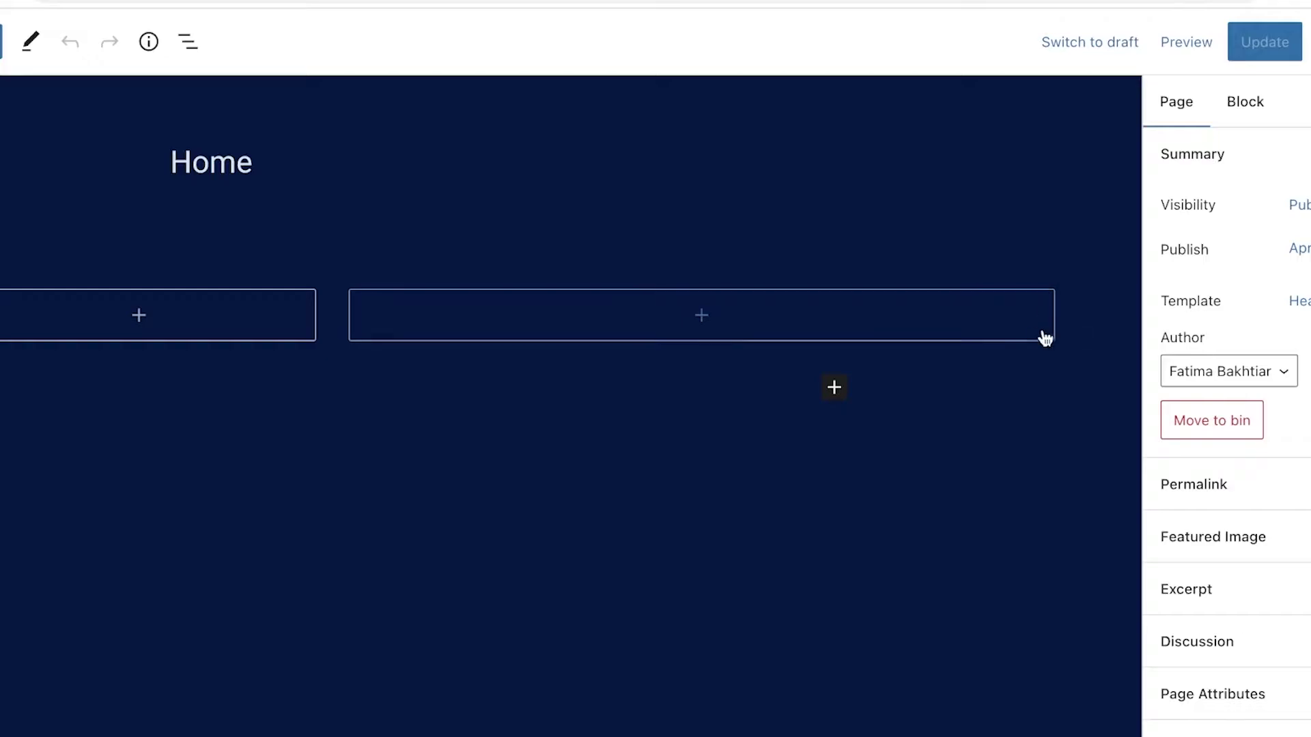
# Insert a Code block from the Text blocks into the Home page.
pyautogui.moveTo(508, 273)
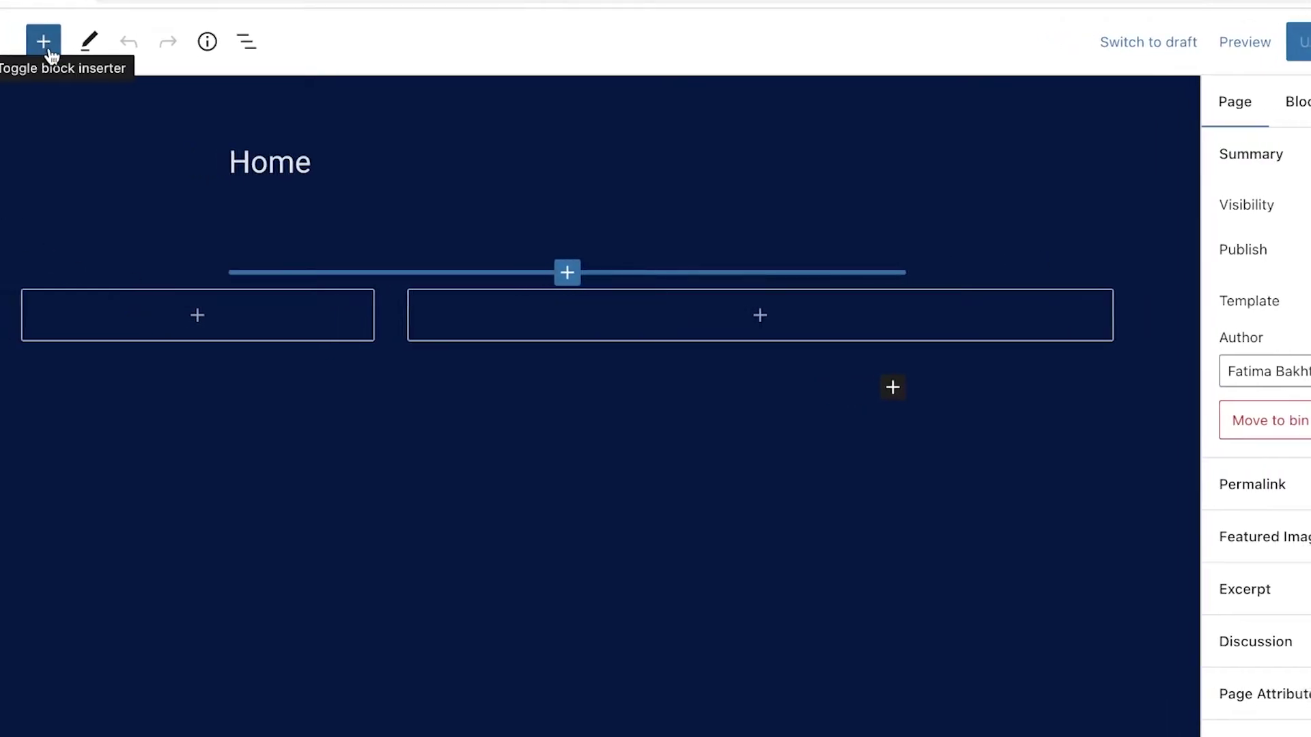
pyautogui.click(93, 42)
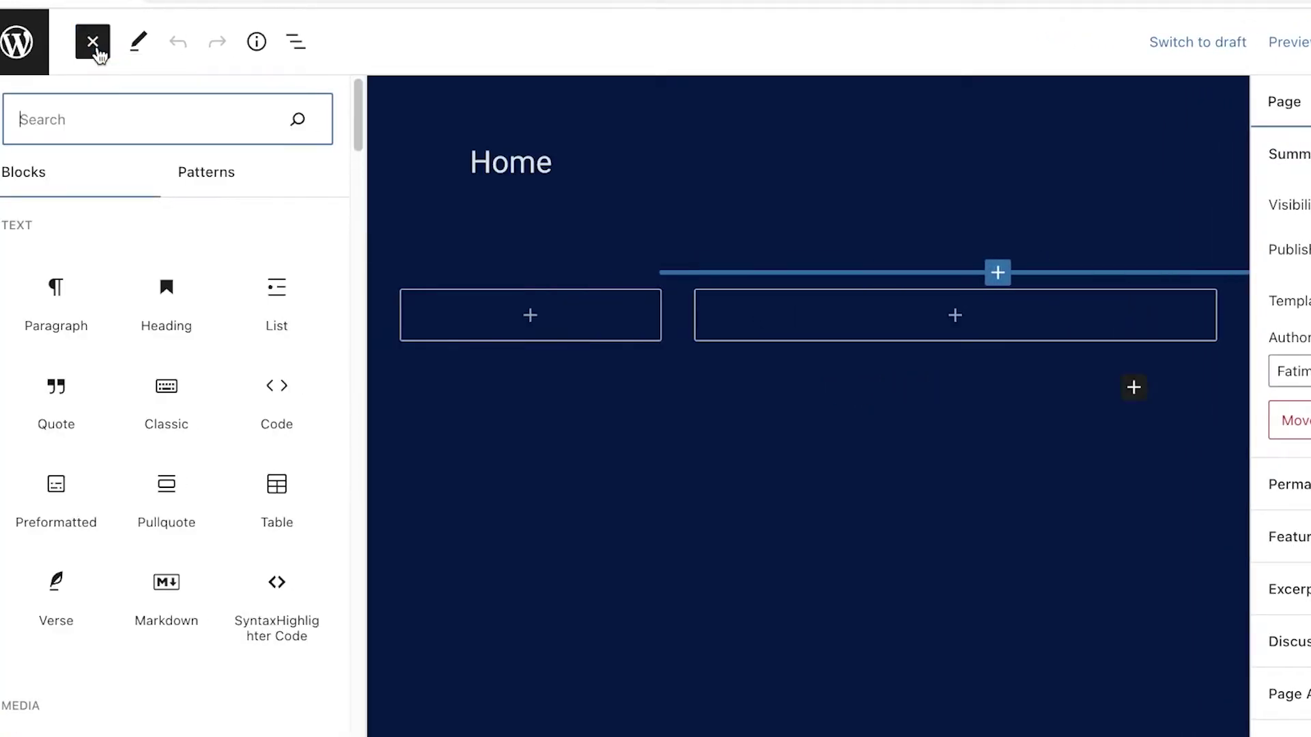
pyautogui.scroll(-2, 191, 346)
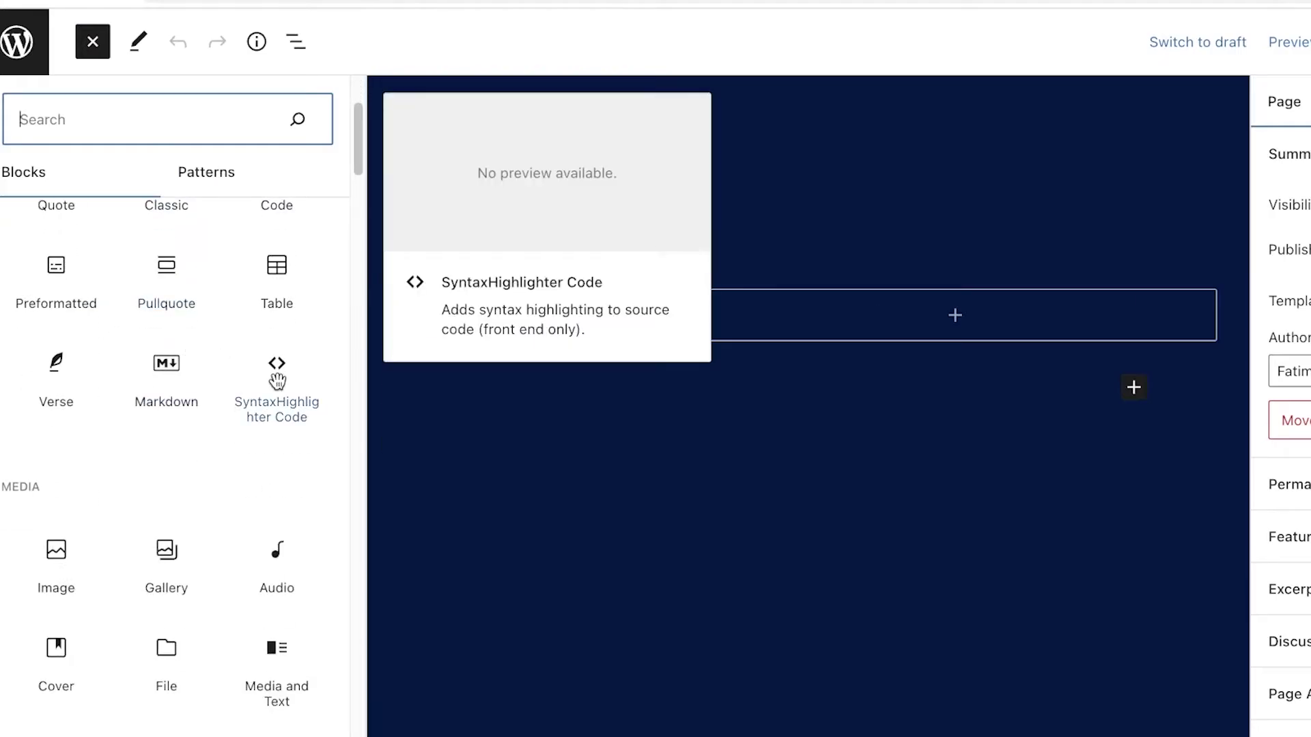
pyautogui.scroll(-15, 95, 593)
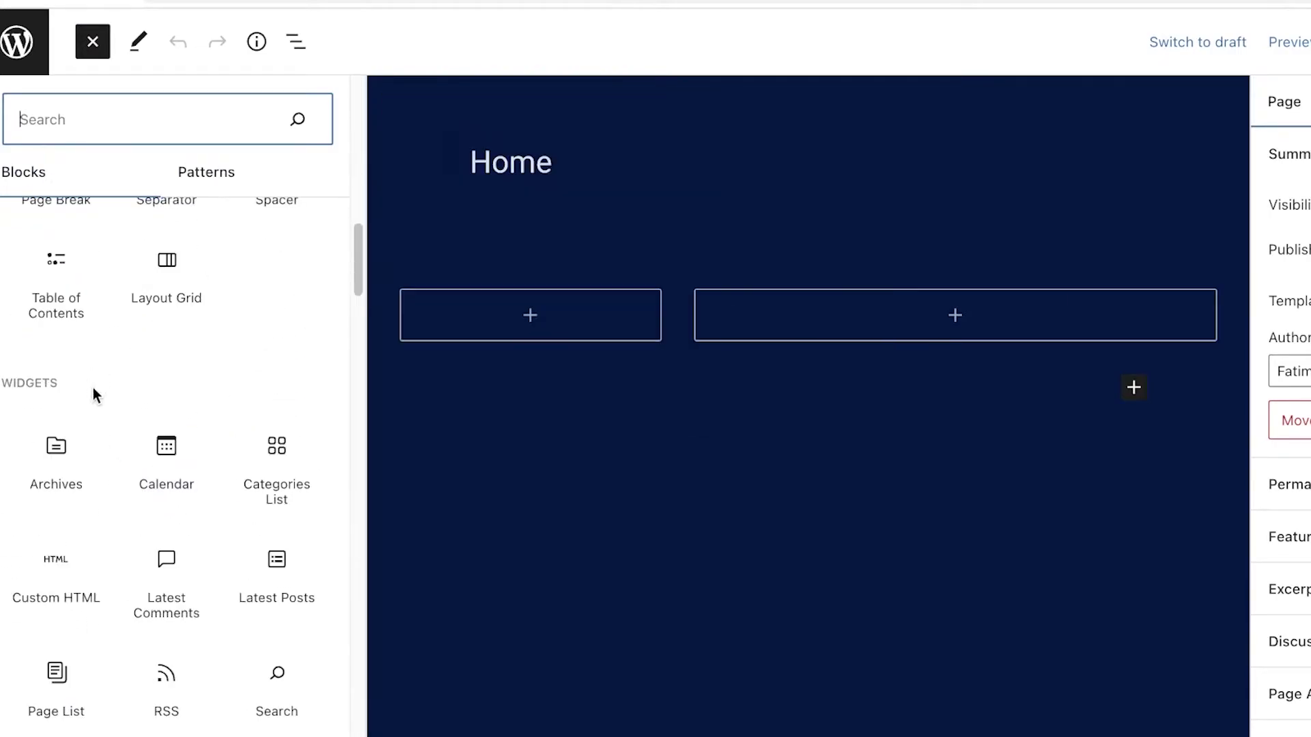
pyautogui.scroll(15, 221, 566)
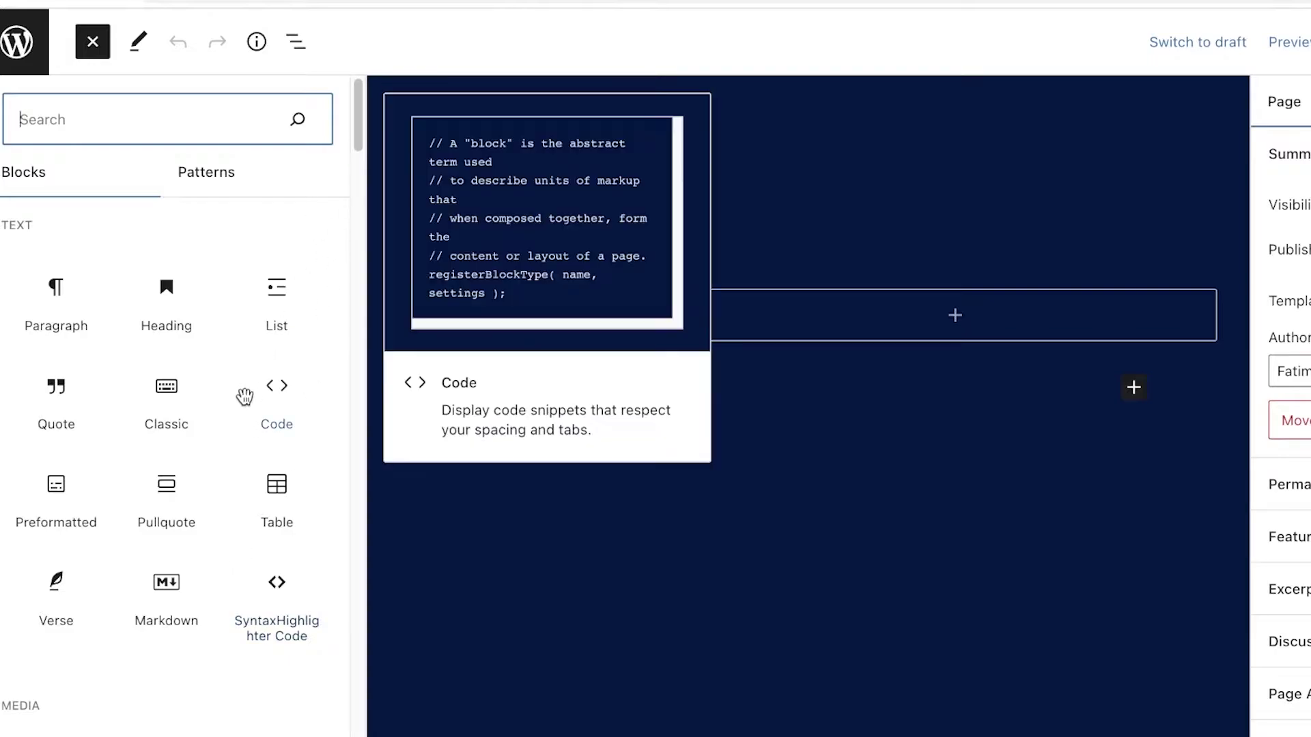
pyautogui.click(263, 401)
# Paste the copied Calendly inline widget code into the new Code block and update the Home page.
pyautogui.click(731, 410)
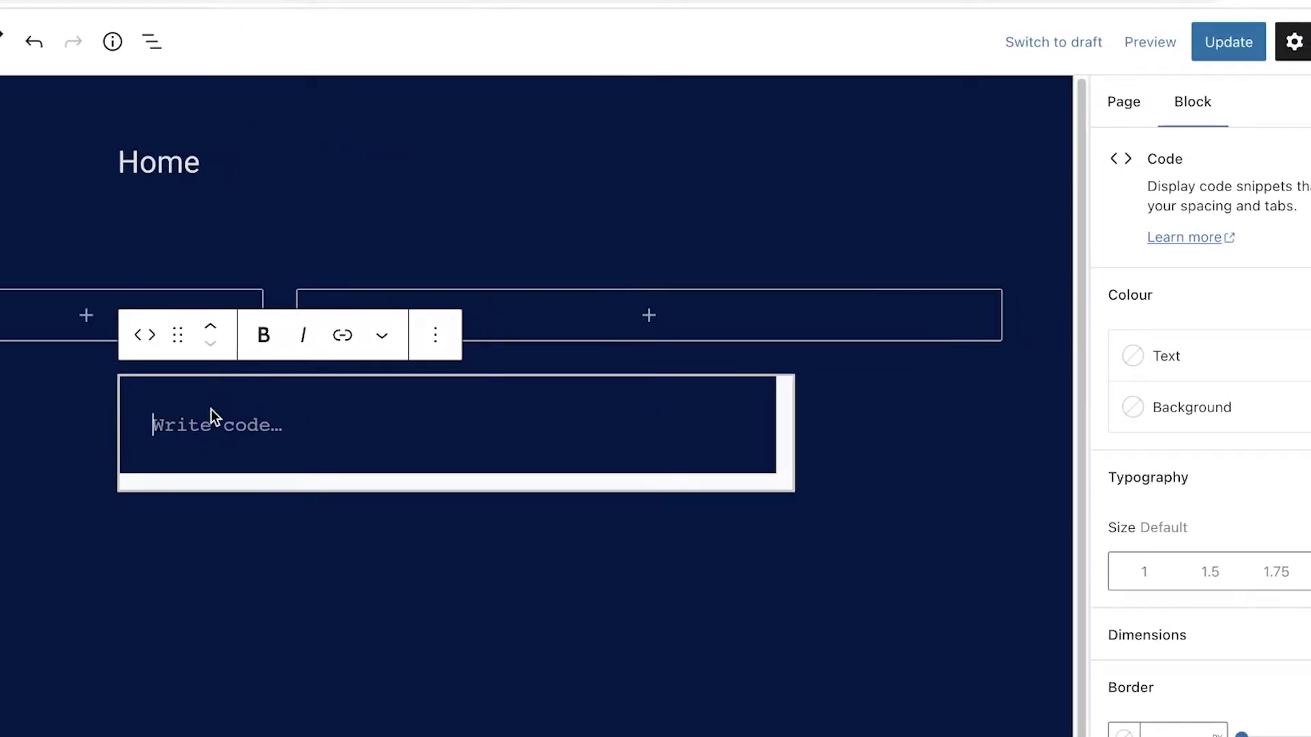
pyautogui.rightClick(211, 409)
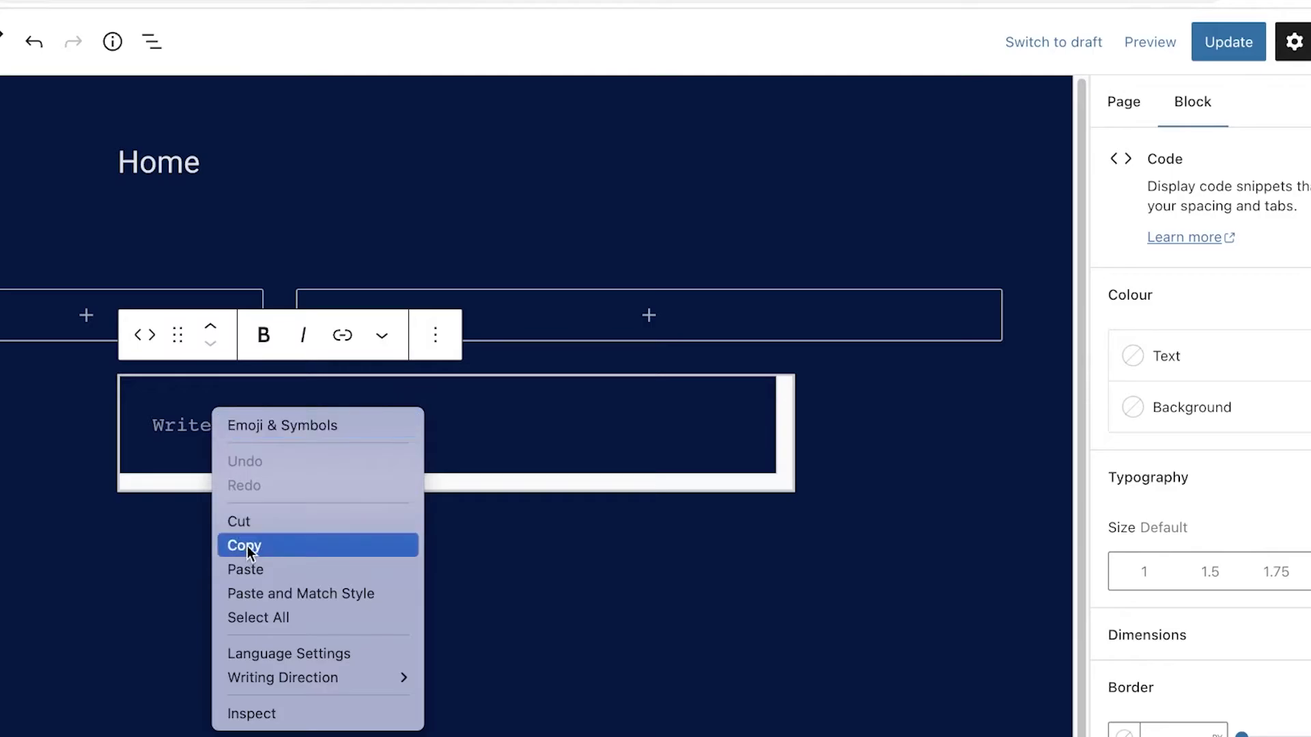
pyautogui.click(248, 573)
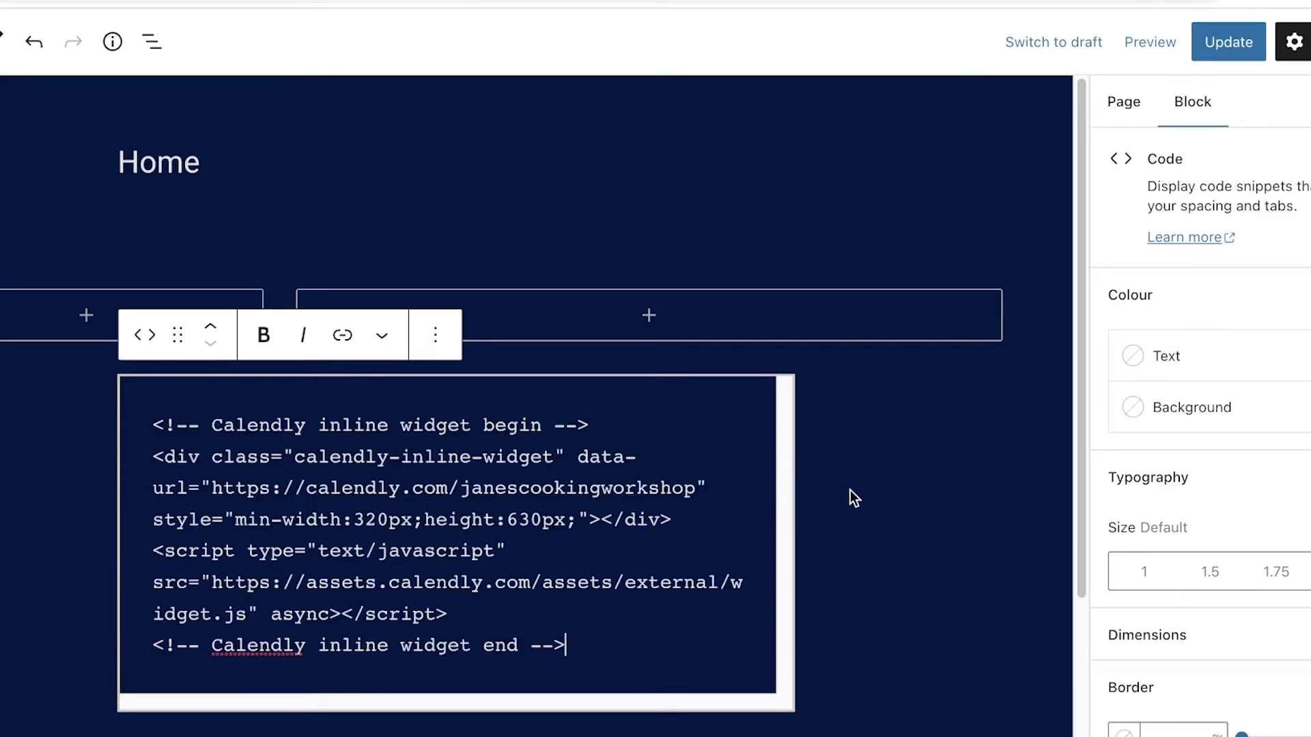
pyautogui.click(901, 479)
pyautogui.click(1240, 42)
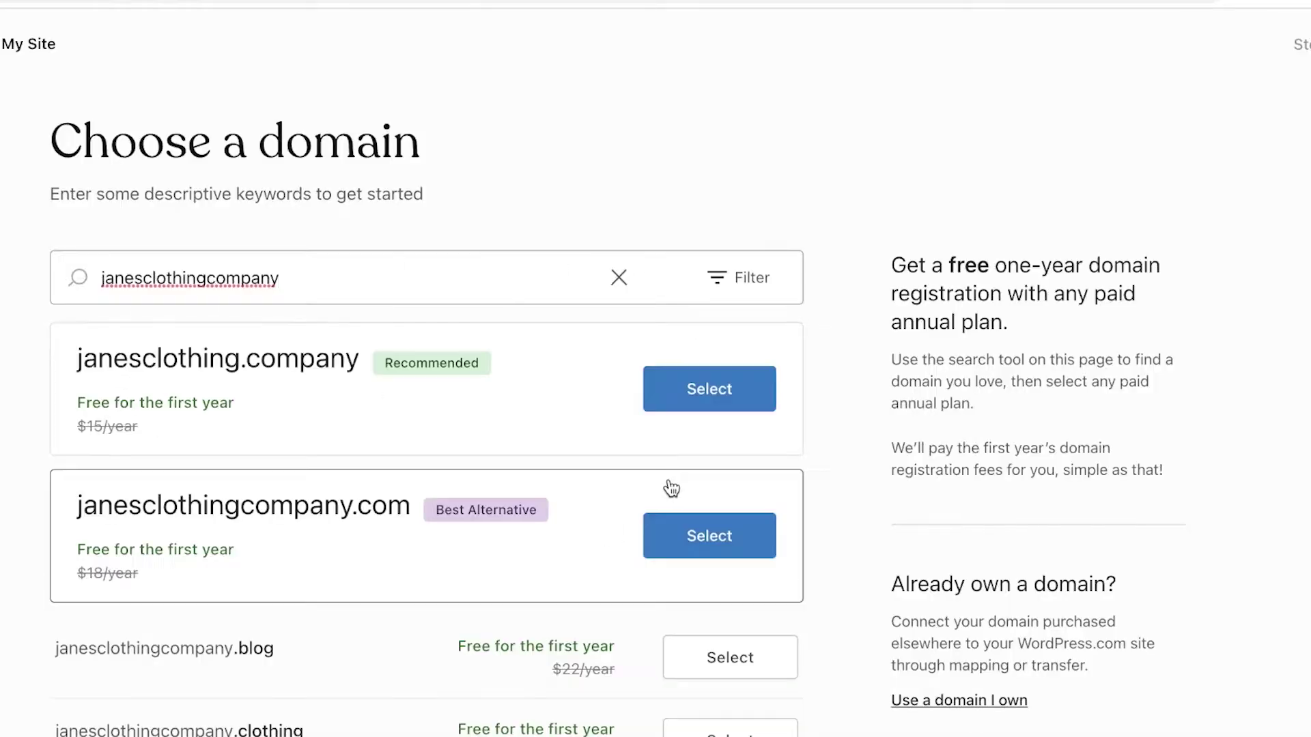
# Select the domain janesclothing.company for the site and look through the annually paid plans.
pyautogui.click(697, 393)
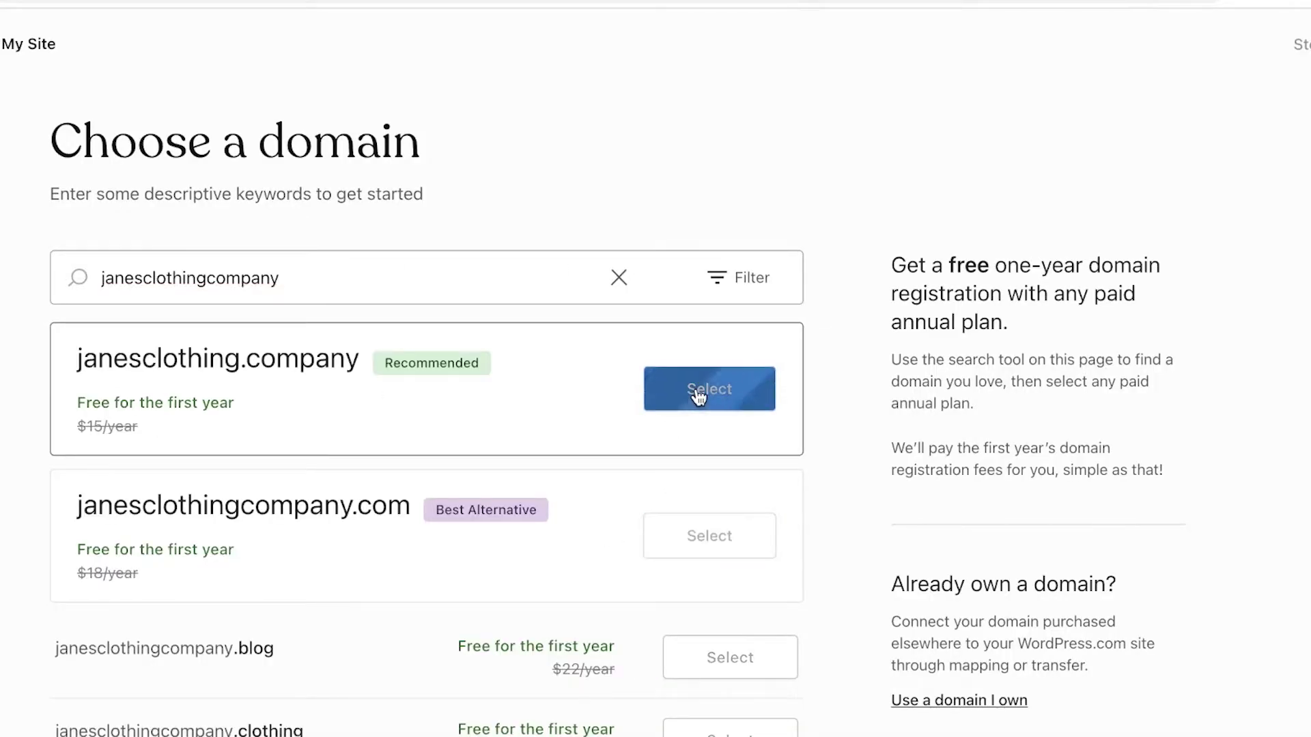
pyautogui.scroll(-3, 305, 374)
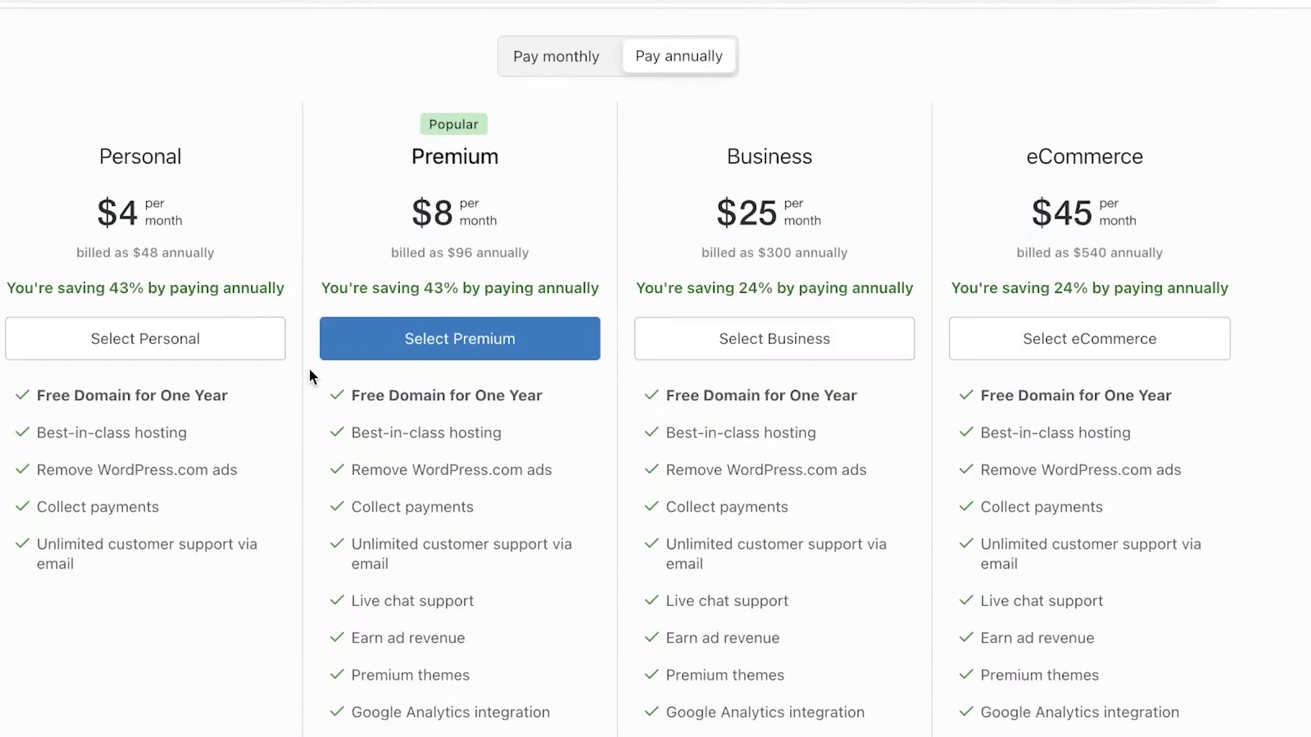
pyautogui.scroll(-5, 311, 375)
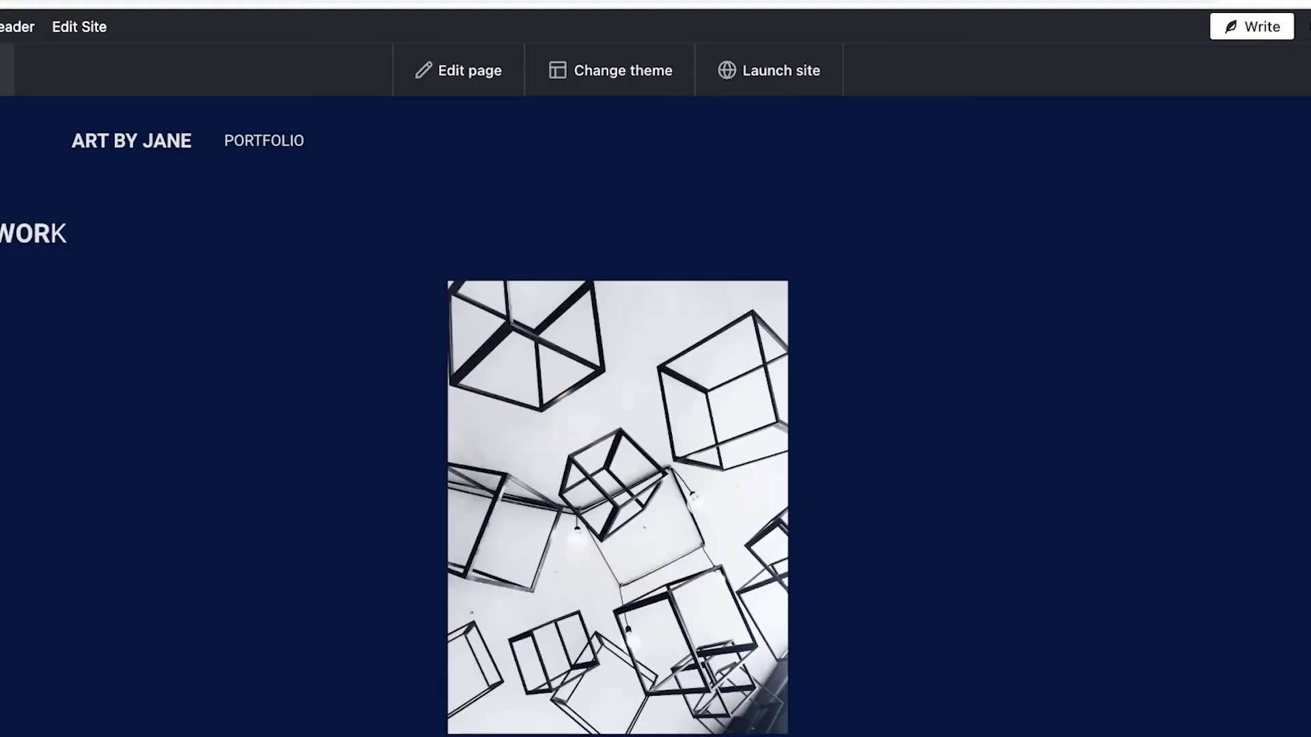
# Return to the ART BY JANE site dashboard and open the site preview.
pyautogui.scroll(-5, 835, 343)
pyautogui.scroll(5, 829, 305)
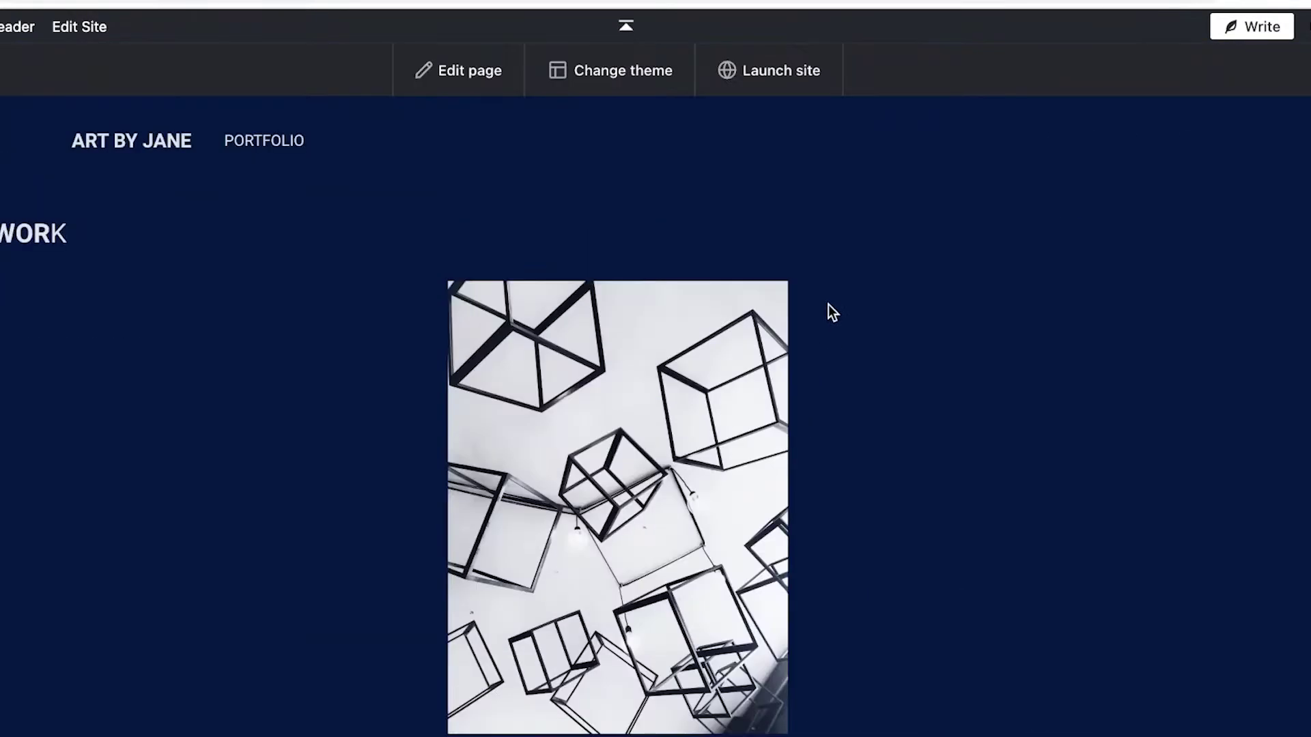
pyautogui.click(7, 68)
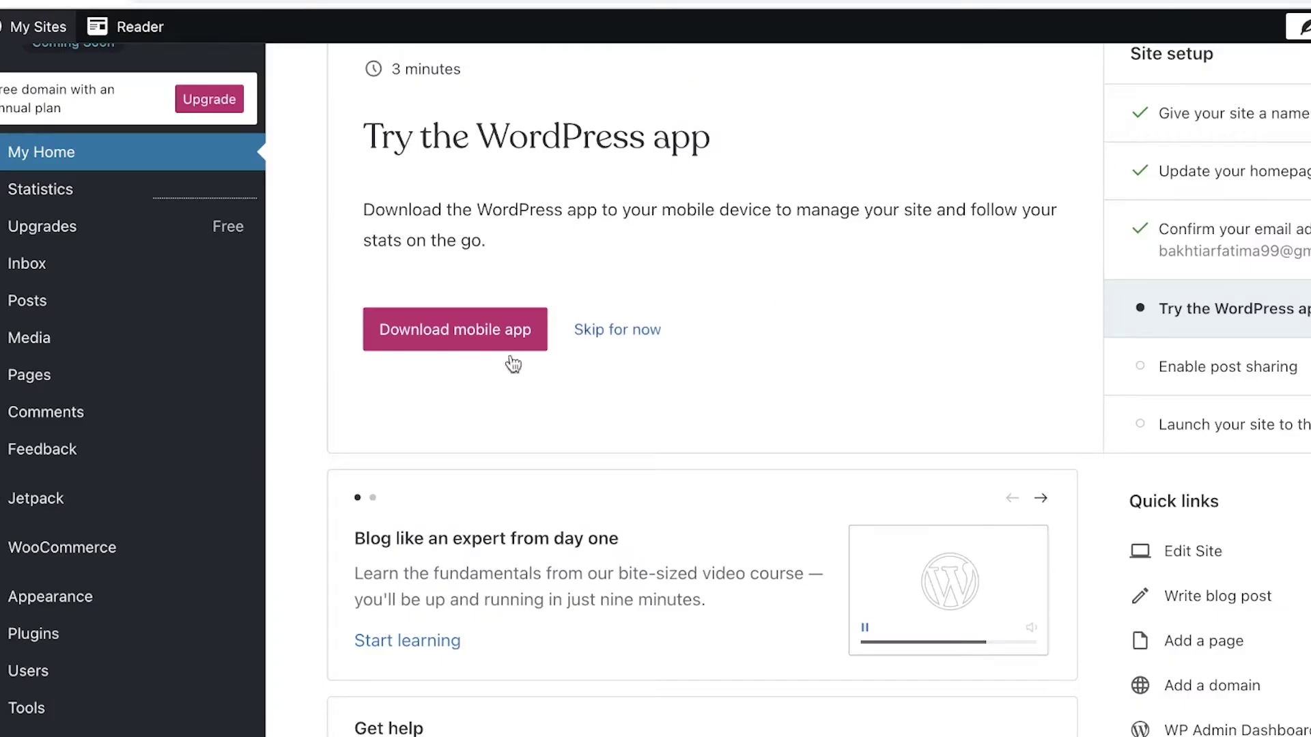
pyautogui.scroll(-4, 150, 376)
pyautogui.scroll(6, 1054, 193)
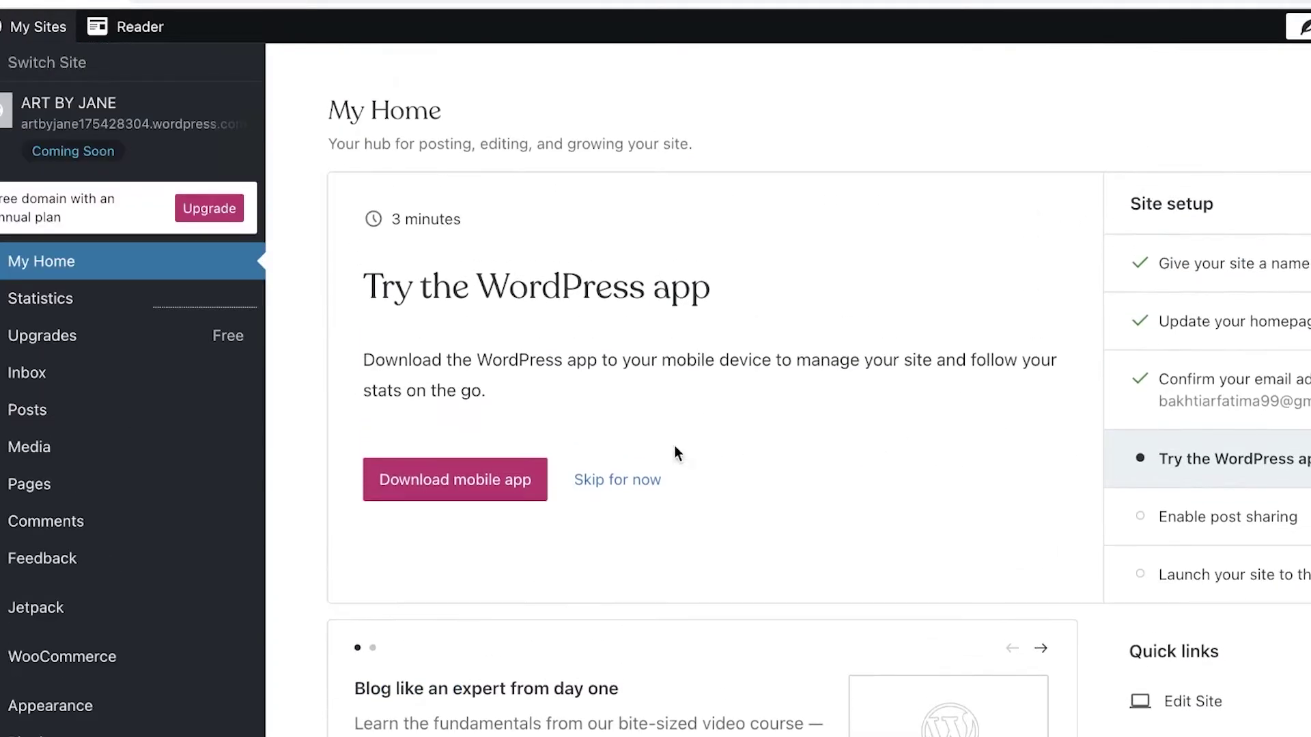
pyautogui.click(197, 124)
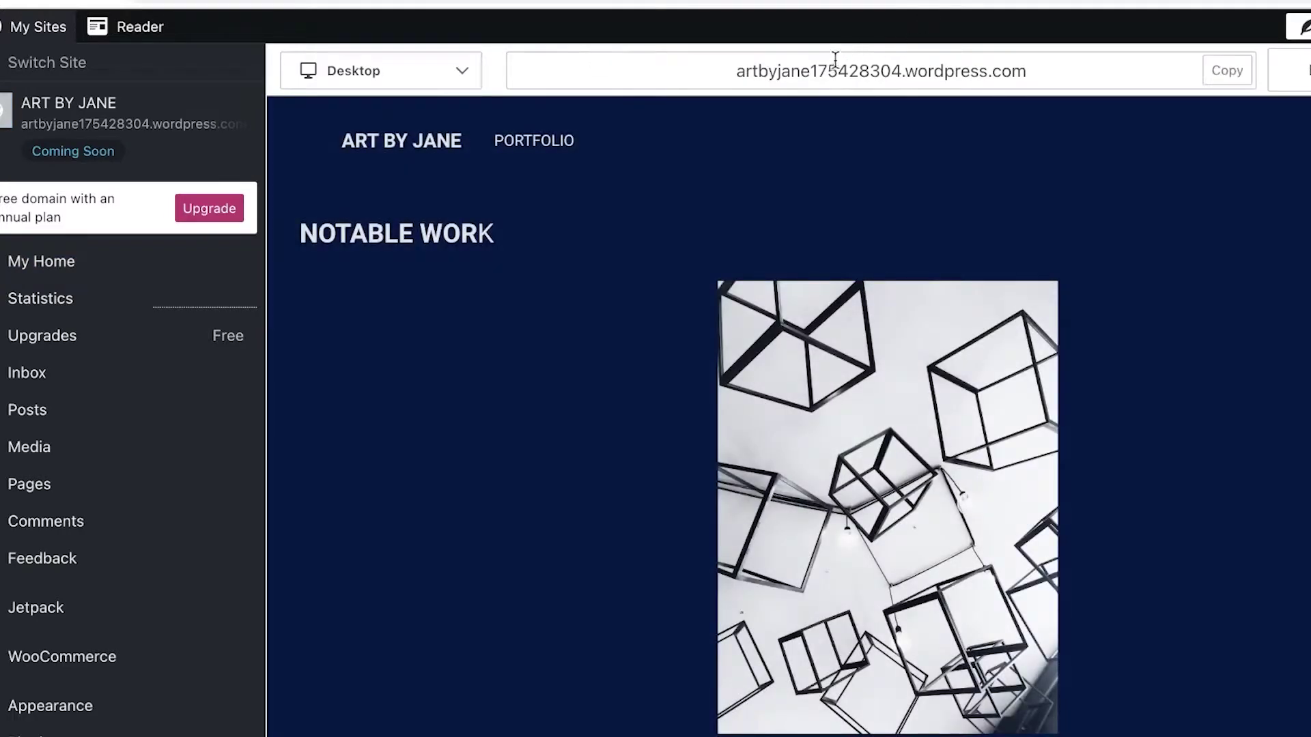
# Copy the site's address from the preview, open it in a new browser tab and look through the page.
pyautogui.click(839, 71)
pyautogui.rightClick(840, 71)
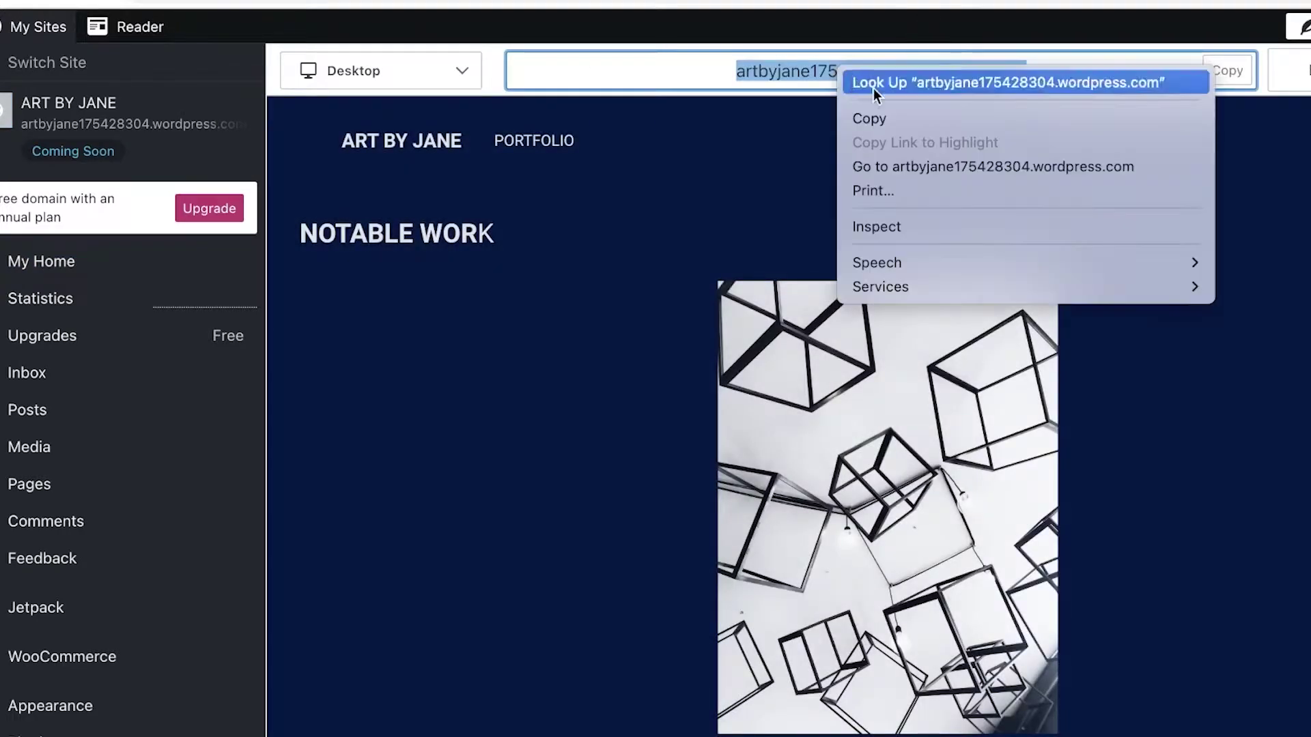
pyautogui.click(881, 118)
pyautogui.press('super+t')
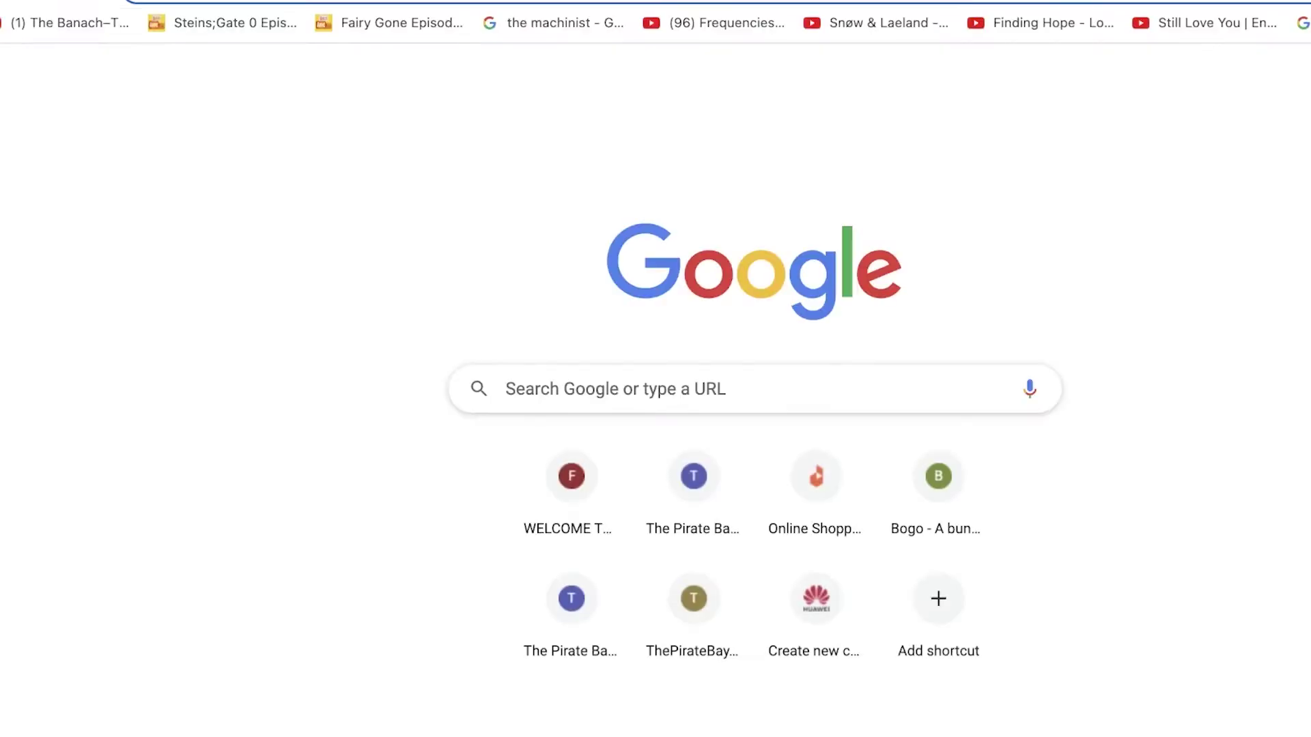
pyautogui.rightClick(1031, 2)
pyautogui.click(1082, 144)
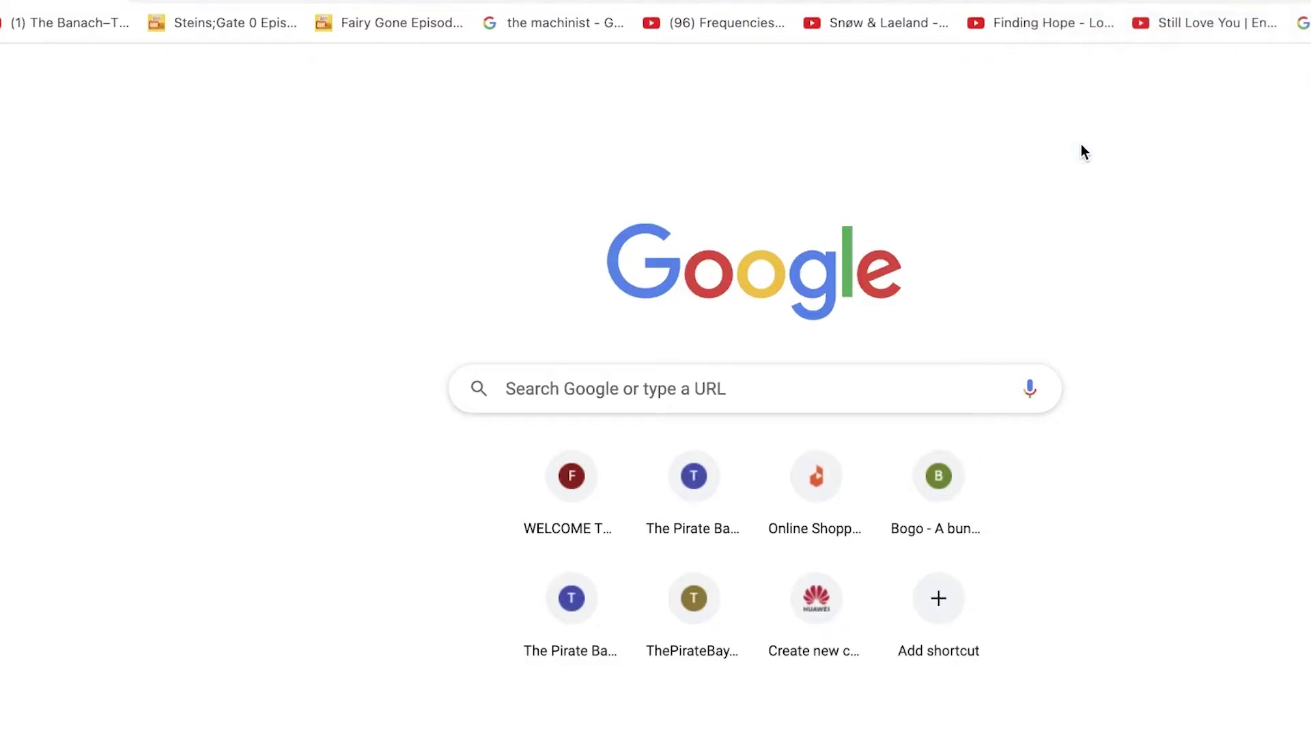
pyautogui.scroll(-10, 1072, 150)
pyautogui.hscroll(2, 1072, 149)
pyautogui.scroll(10, 855, 161)
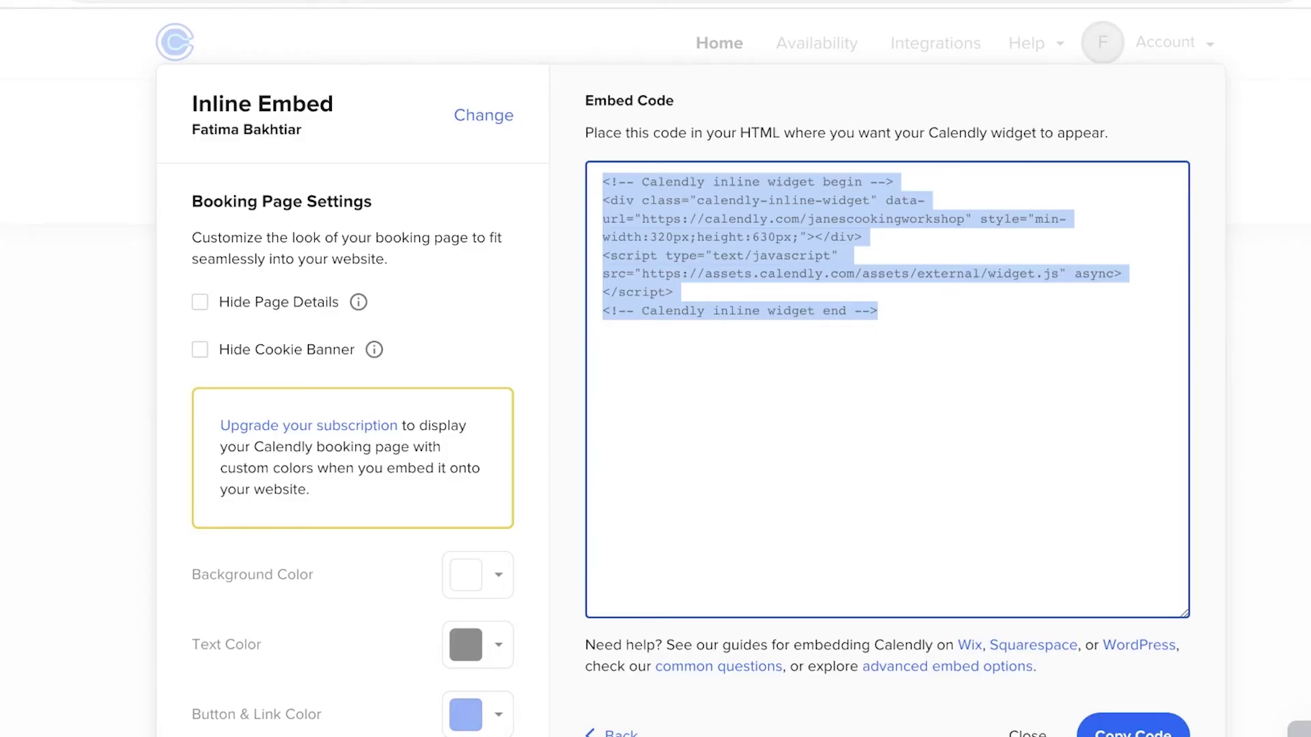
# Switch to Calendly, close the inline embed dialog and copy the booking page's Popup Widget embed code.
pyautogui.click(1145, 399)
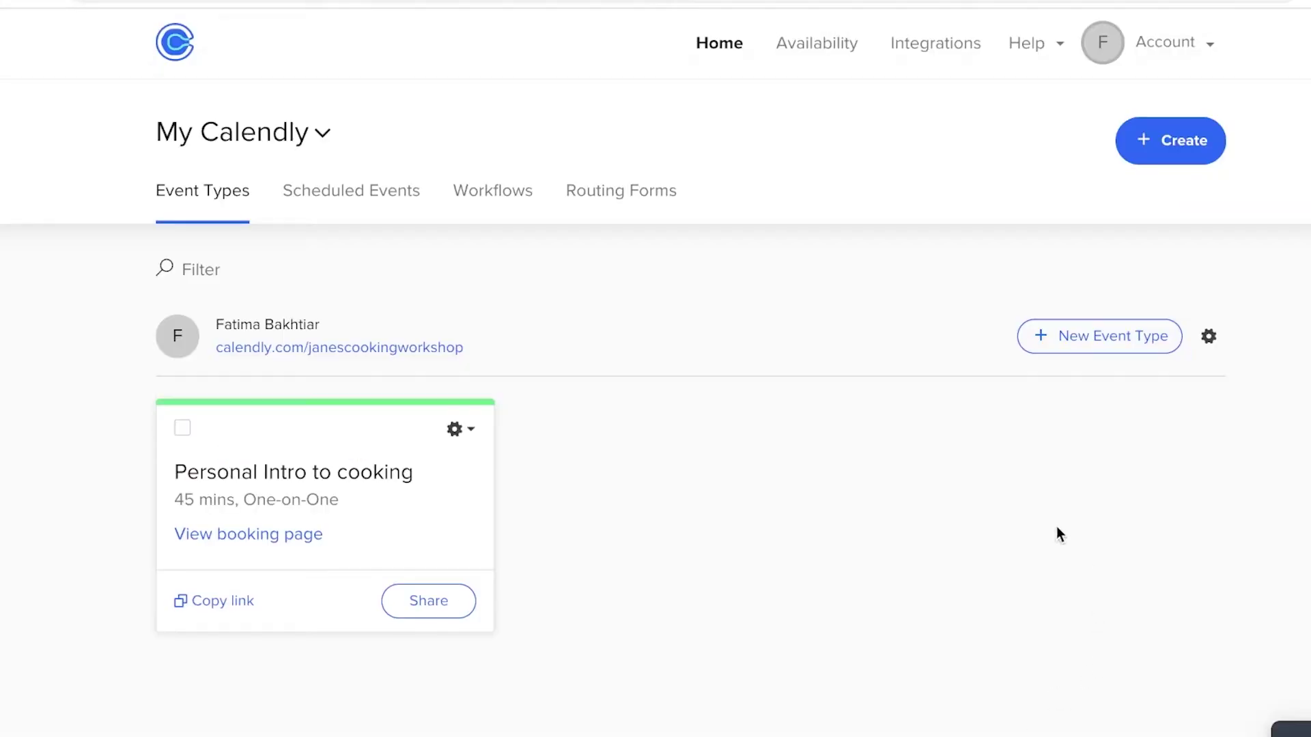
pyautogui.click(1209, 339)
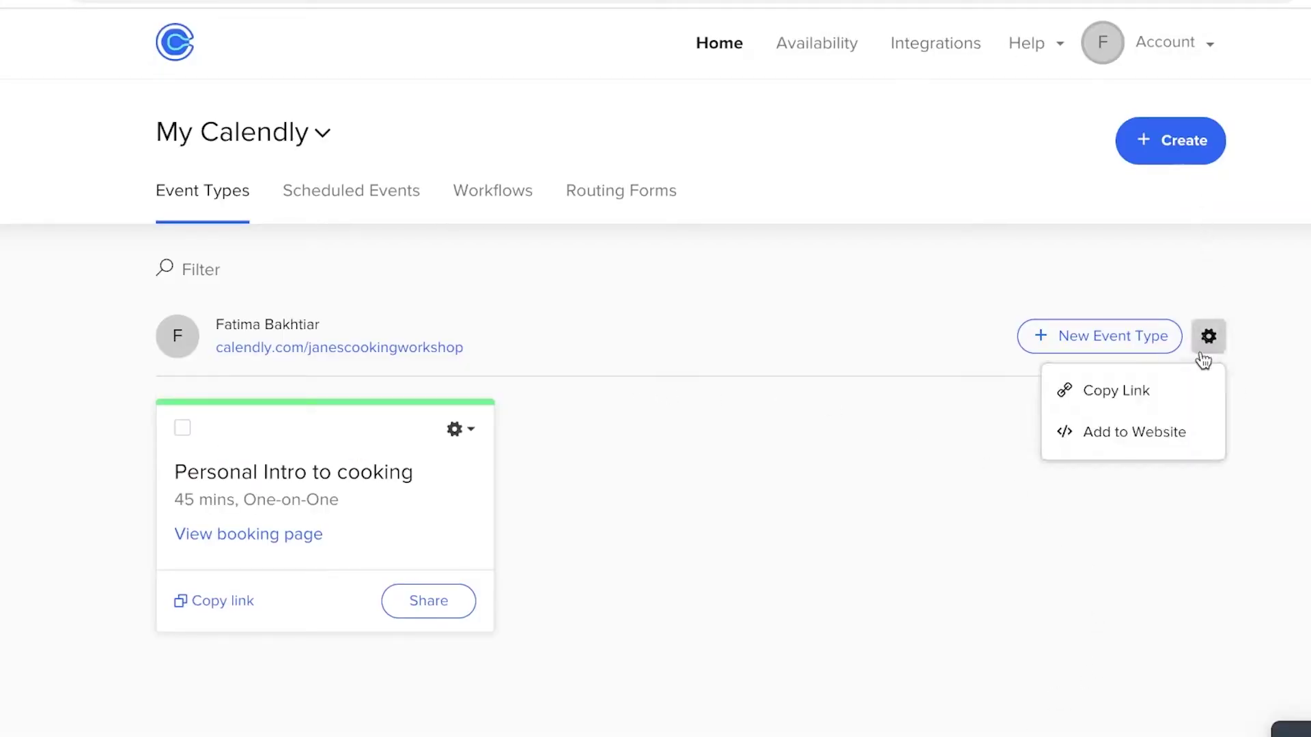
pyautogui.click(1169, 431)
pyautogui.click(683, 449)
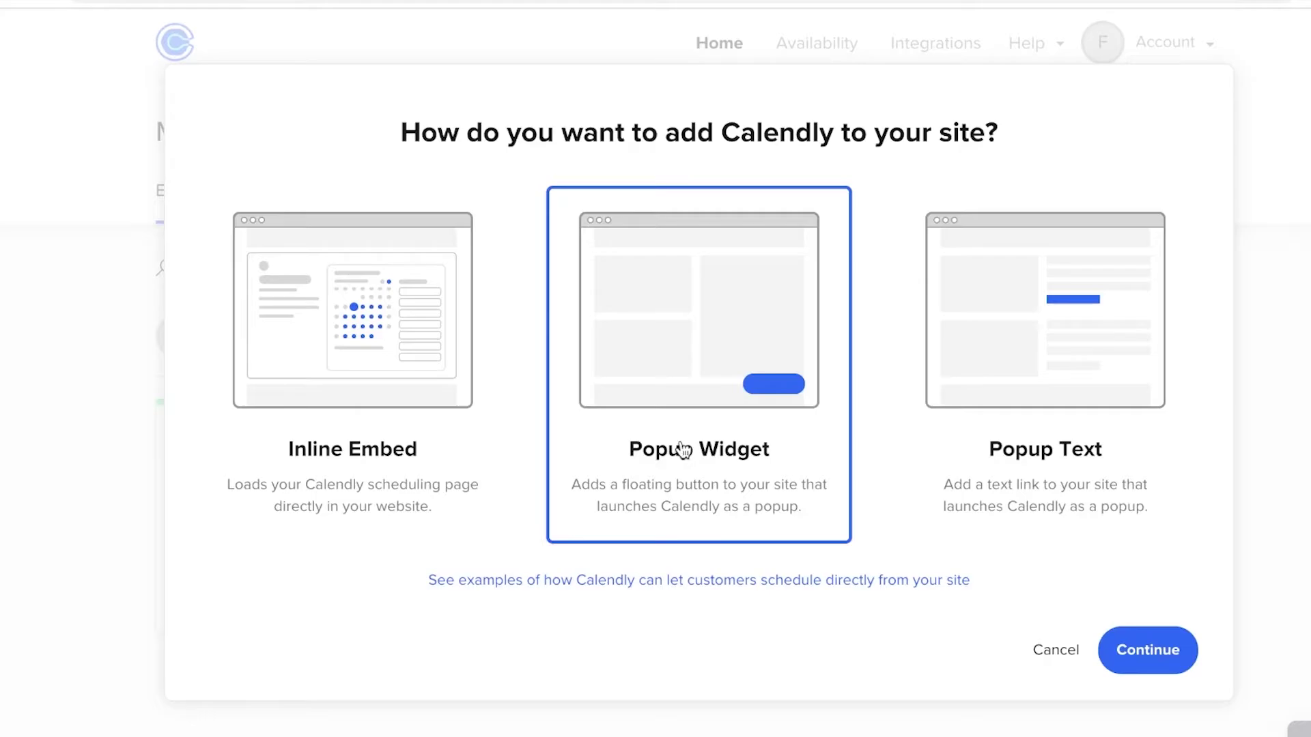
pyautogui.click(1157, 666)
pyautogui.click(846, 361)
pyautogui.rightClick(802, 386)
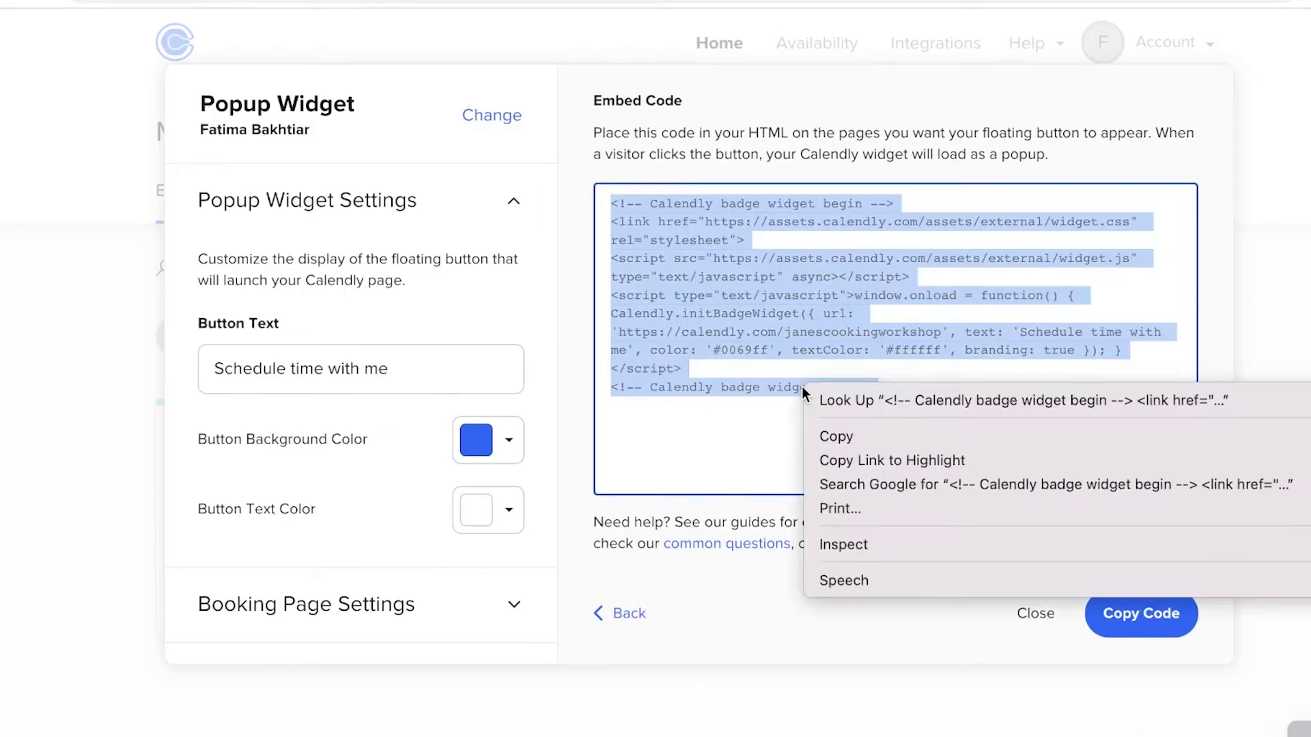
pyautogui.click(819, 436)
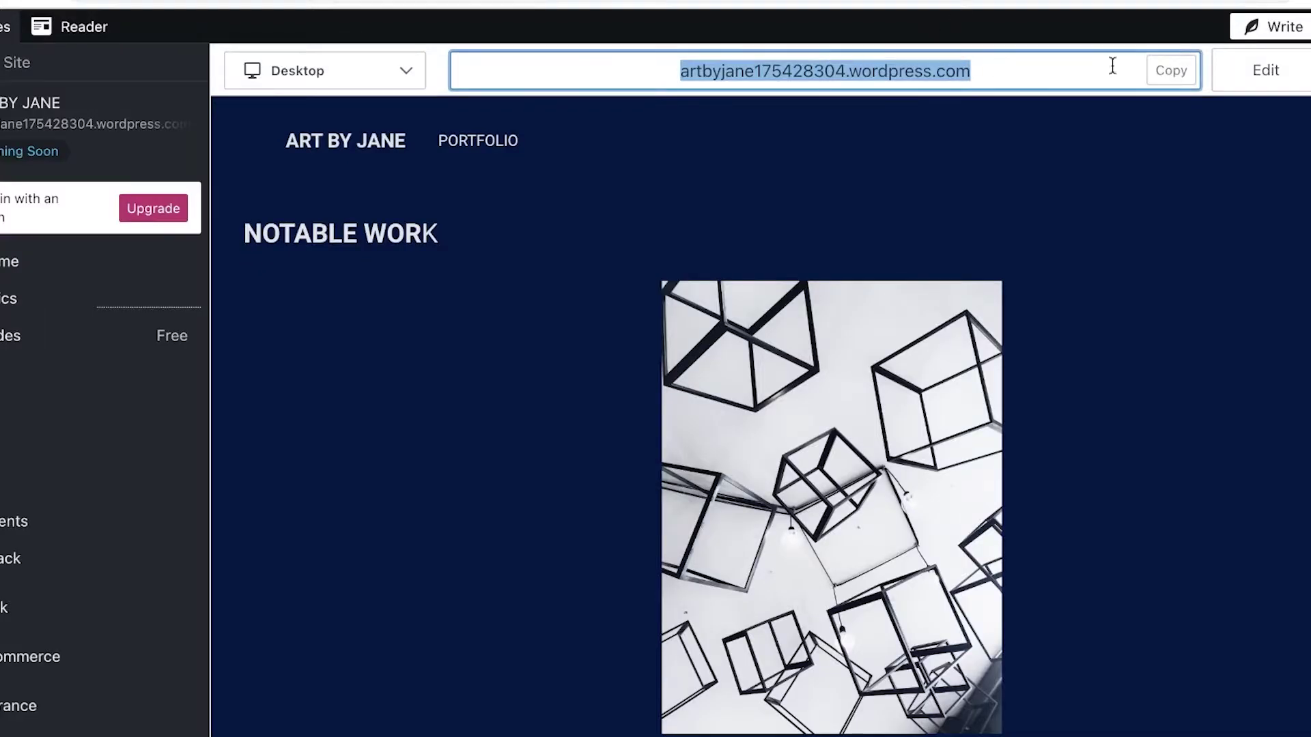
# Switch to the WordPress site, open the Home page for editing and delete the Code block with the Calendly inline widget code.
pyautogui.click(1251, 82)
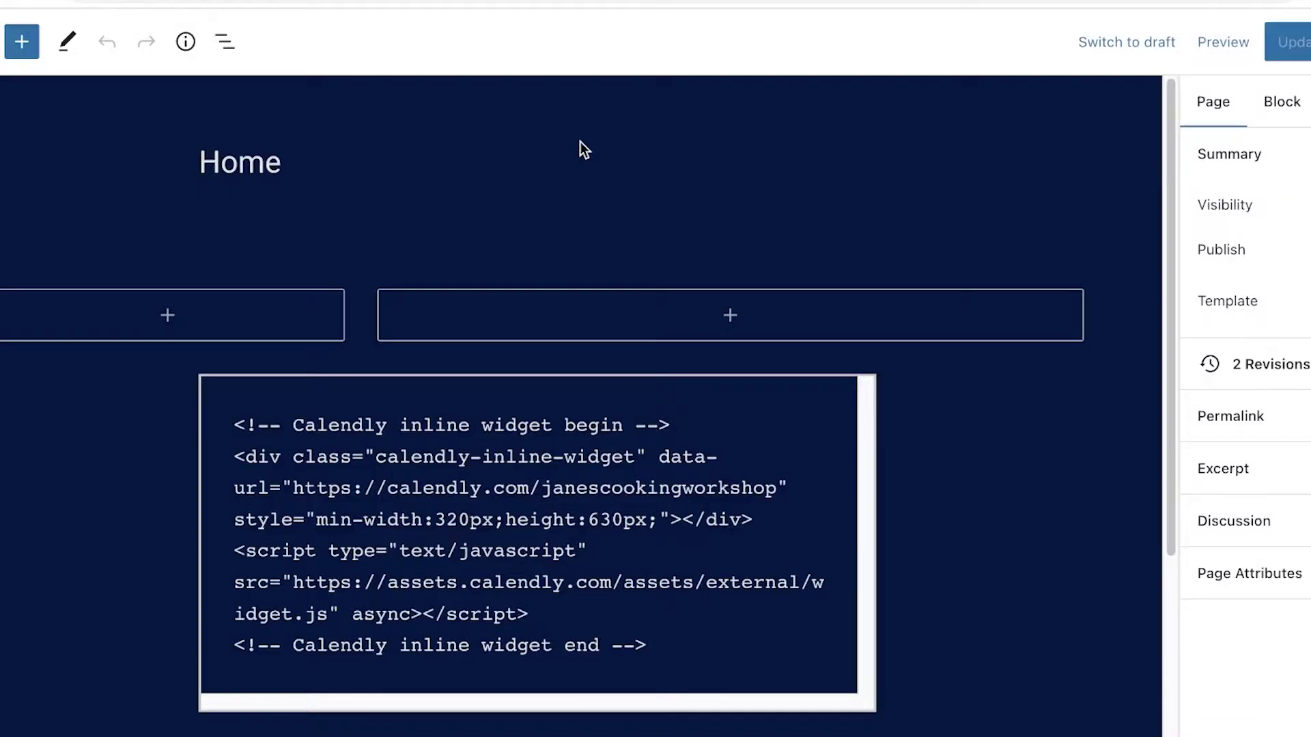
pyautogui.scroll(-4, 583, 205)
pyautogui.scroll(5, 571, 250)
pyautogui.click(555, 464)
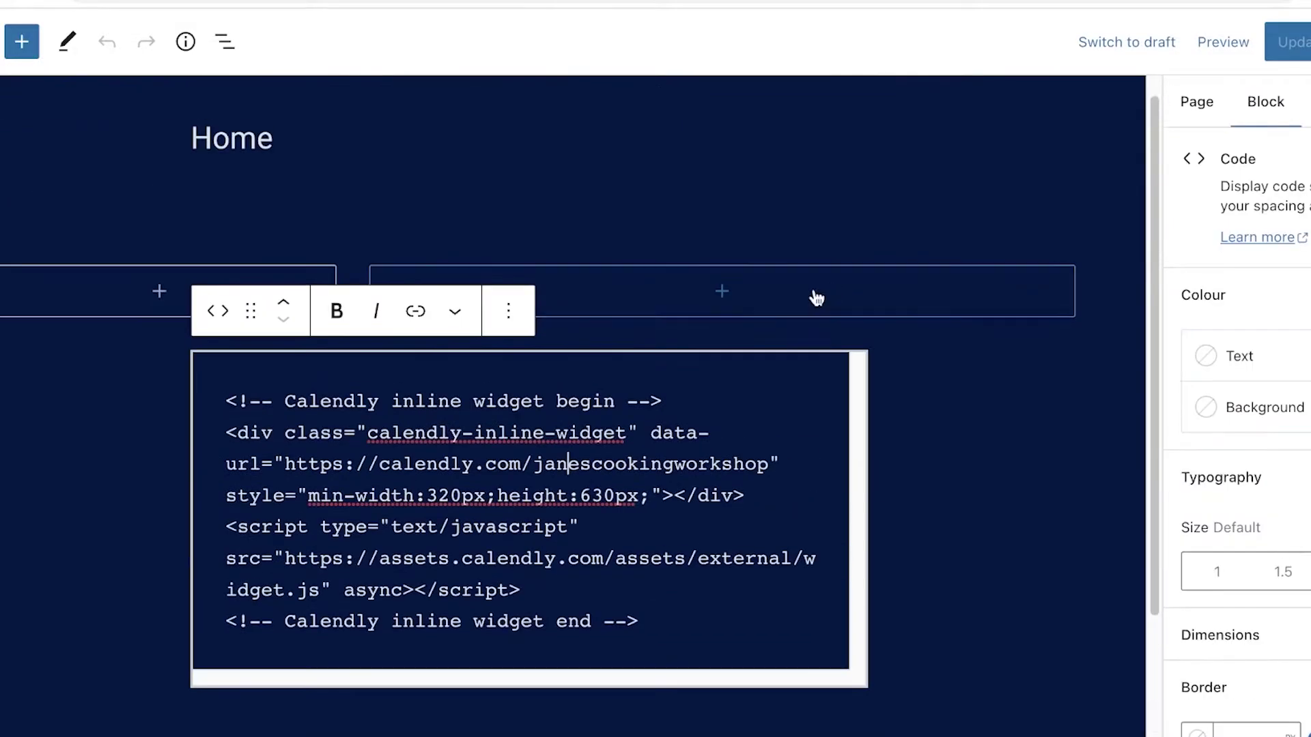
pyautogui.click(519, 314)
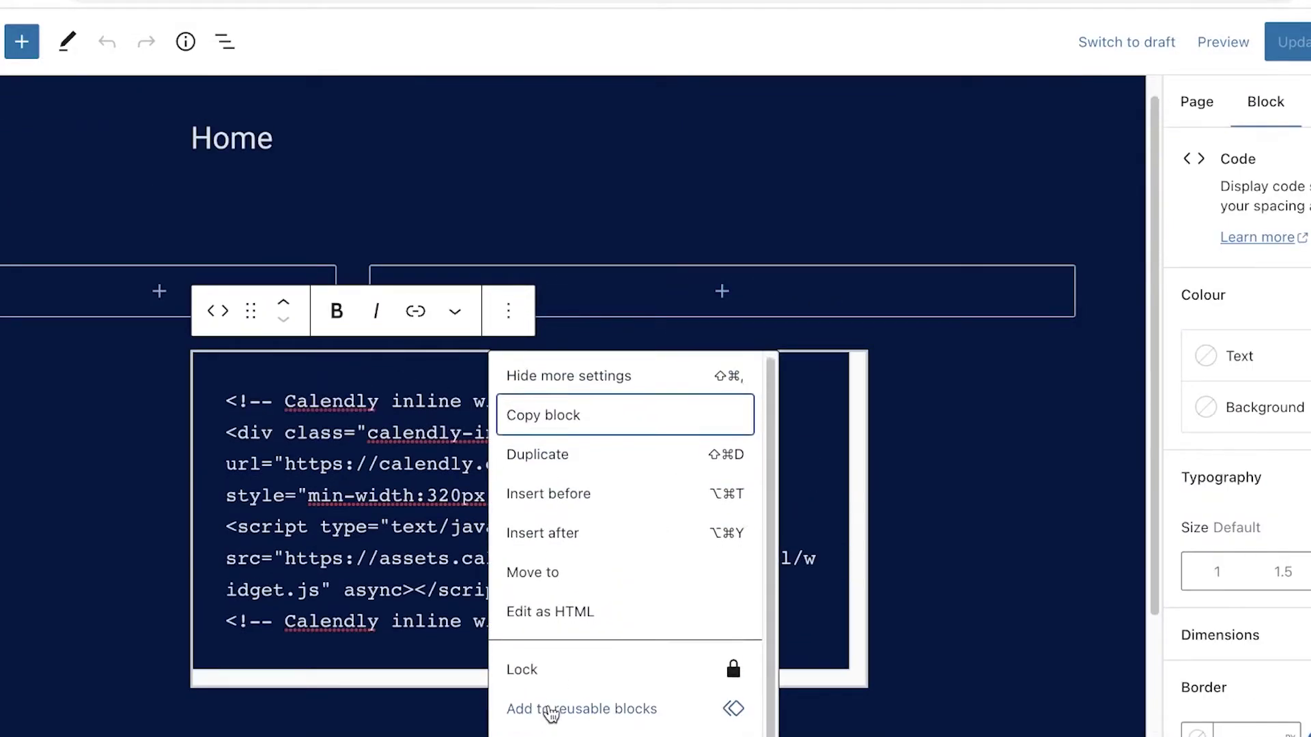
pyautogui.scroll(-1, 547, 711)
pyautogui.hotkey('ctrl', 'alt', 'z')
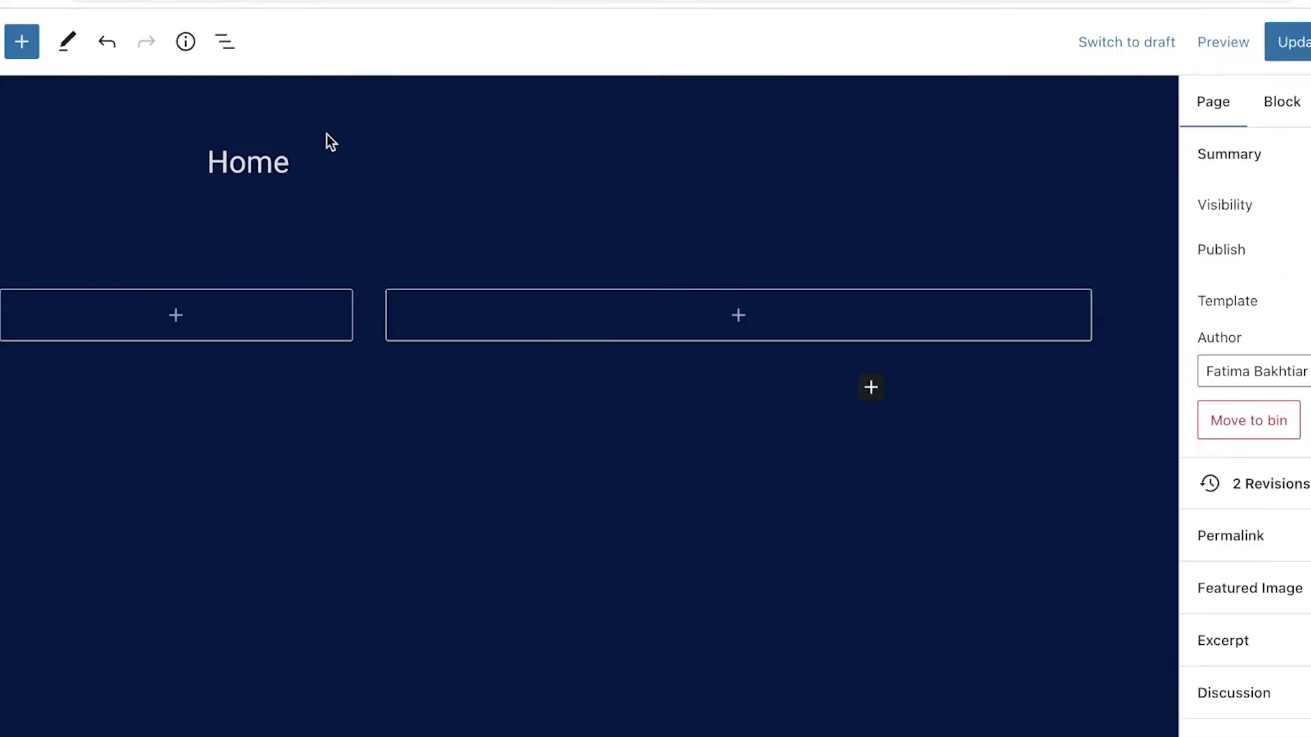
# Insert a new Code block into the Home page and move it above the columns.
pyautogui.click(290, 167)
pyautogui.click(35, 41)
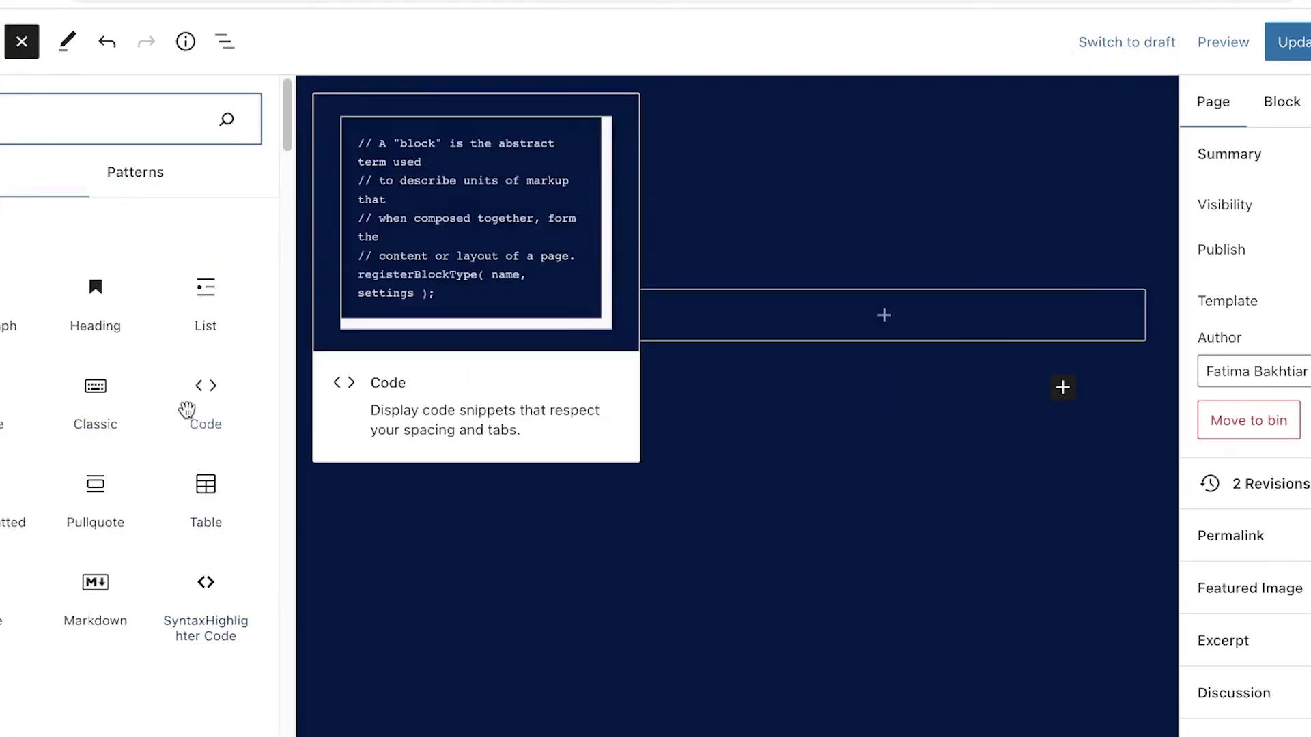
pyautogui.click(194, 387)
pyautogui.click(193, 387)
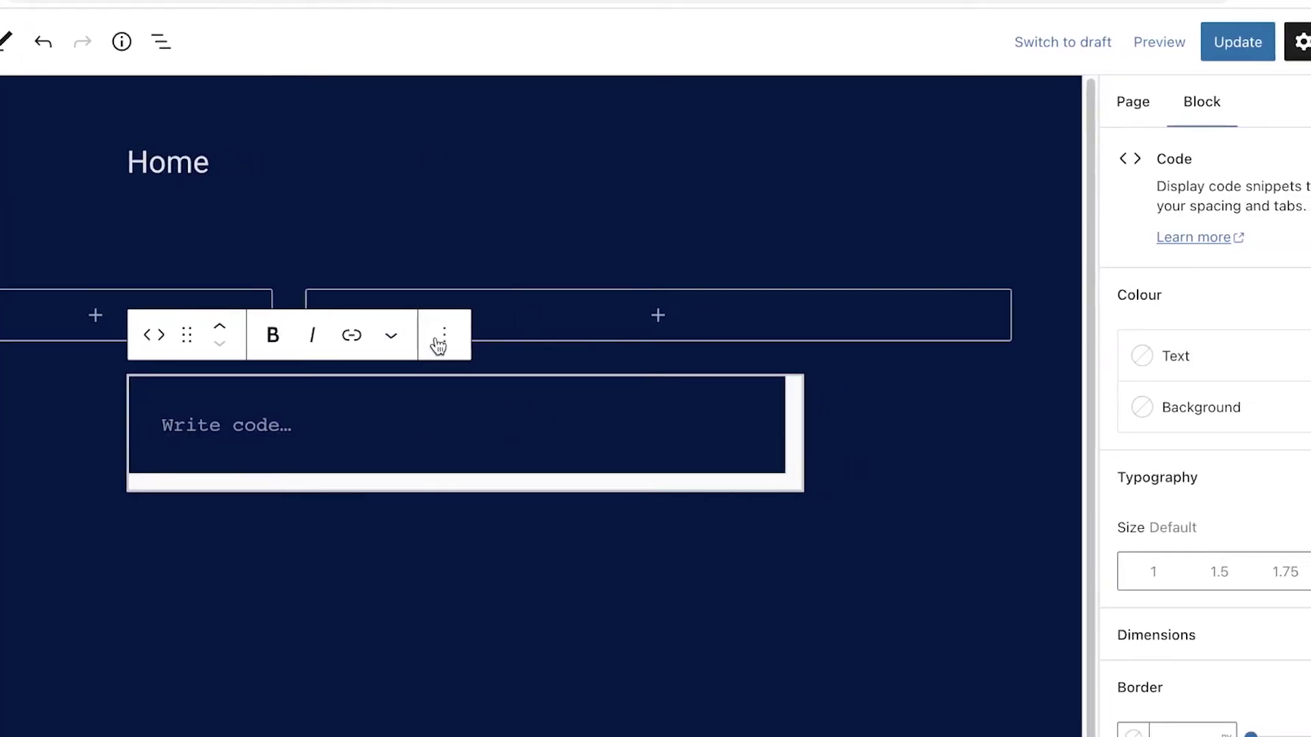
pyautogui.click(380, 375)
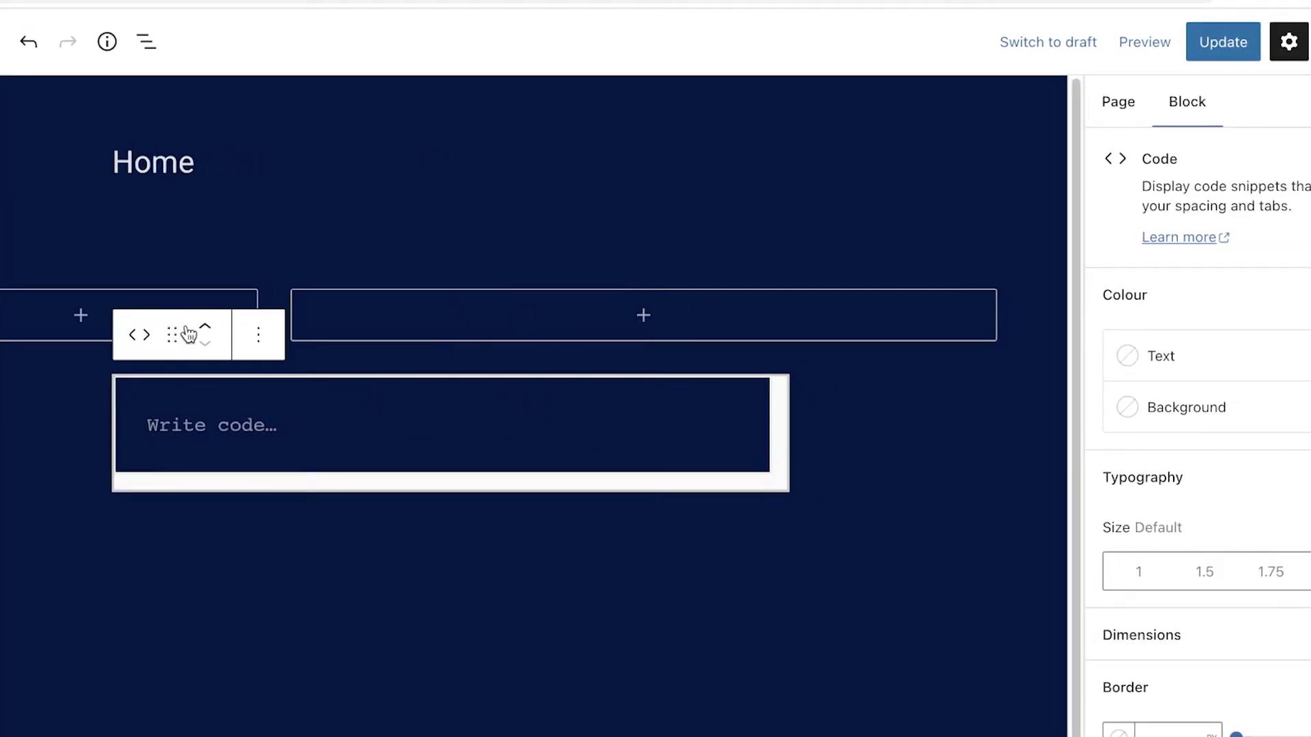
pyautogui.click(203, 328)
pyautogui.click(225, 340)
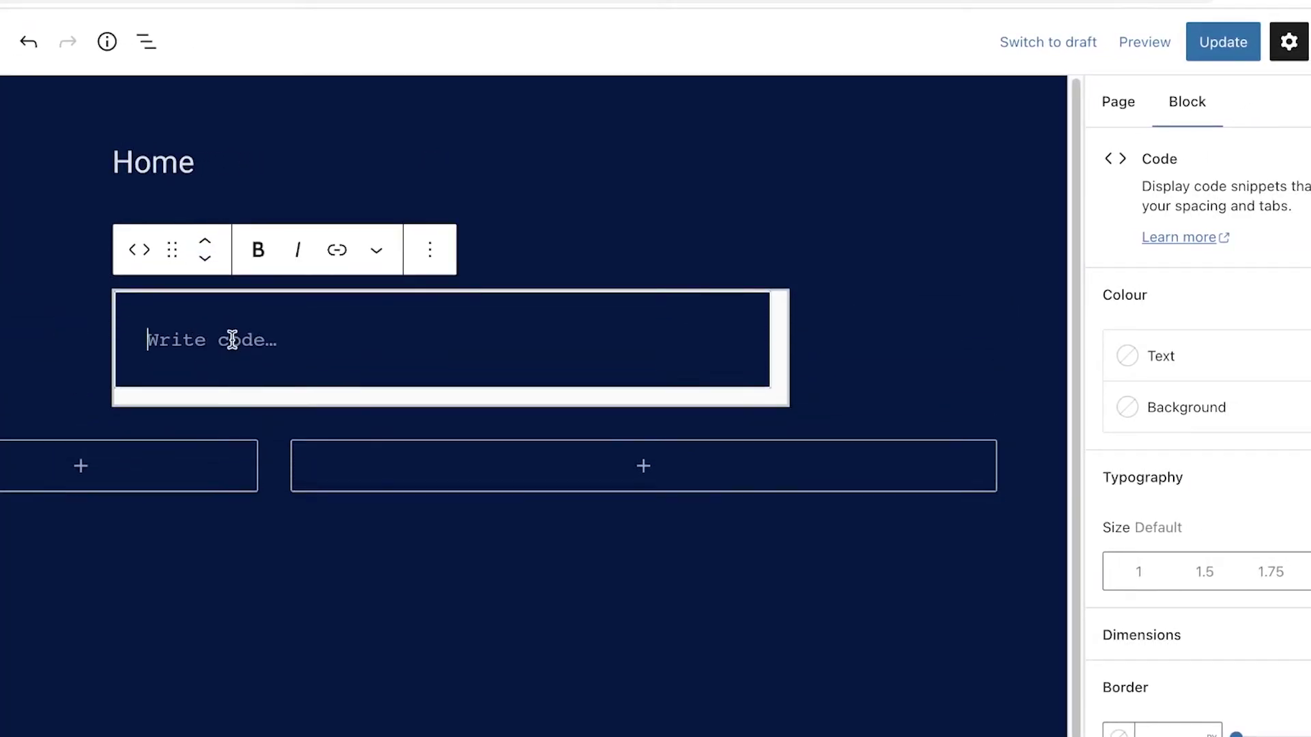
# Paste the copied Calendly badge widget code into the Code block, update the Home page and view the site.
pyautogui.rightClick(230, 337)
pyautogui.click(276, 489)
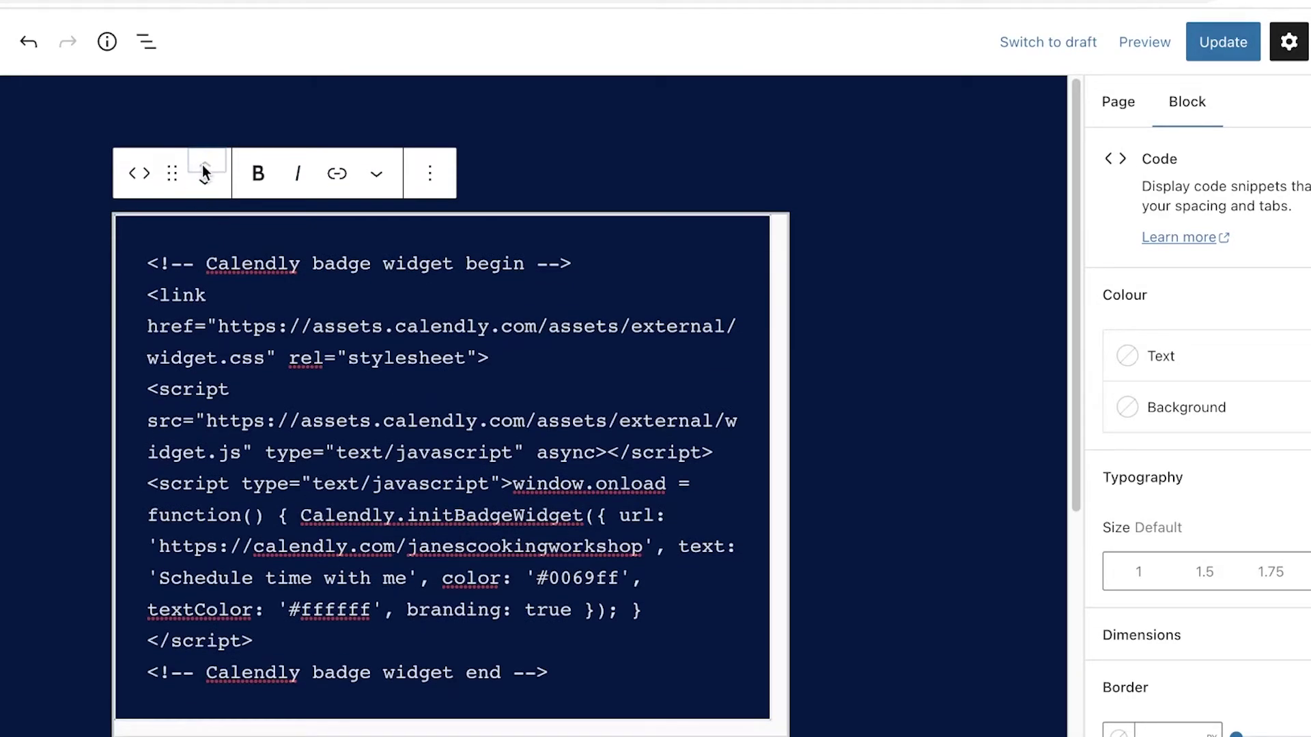
pyautogui.click(1214, 48)
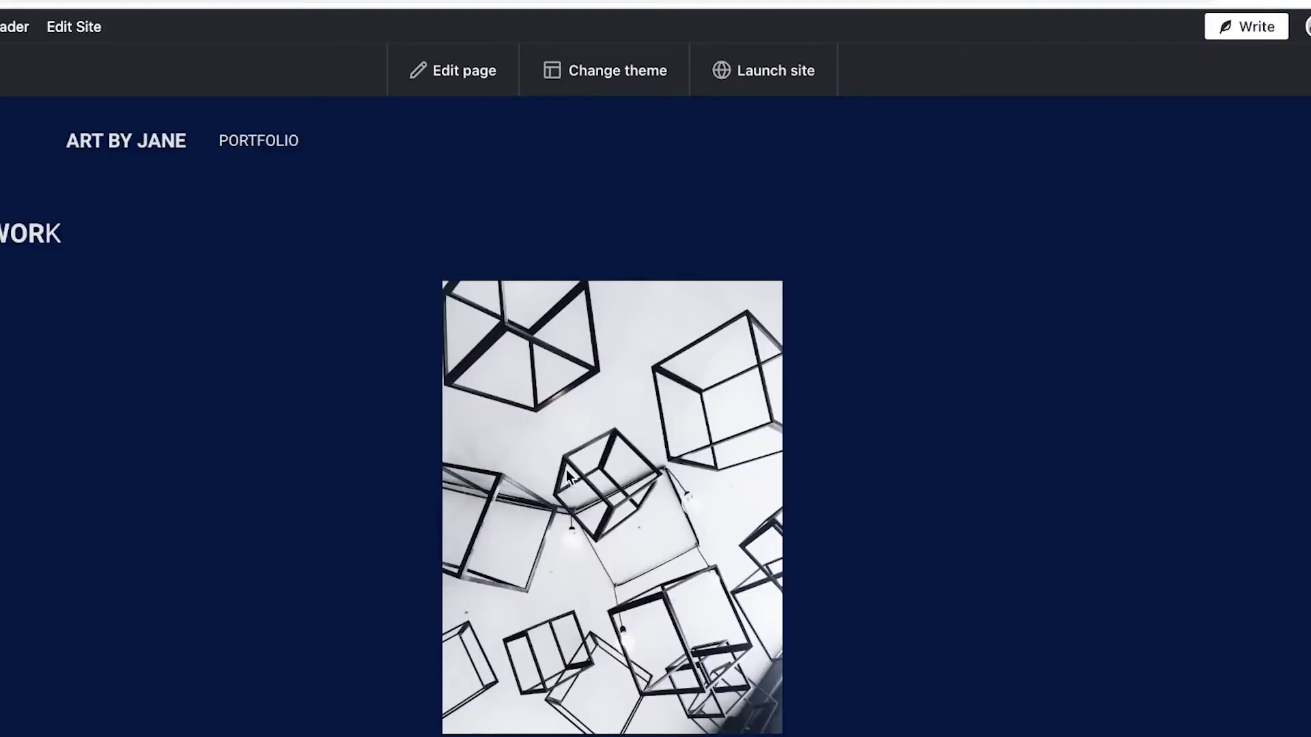
pyautogui.scroll(-7, 550, 572)
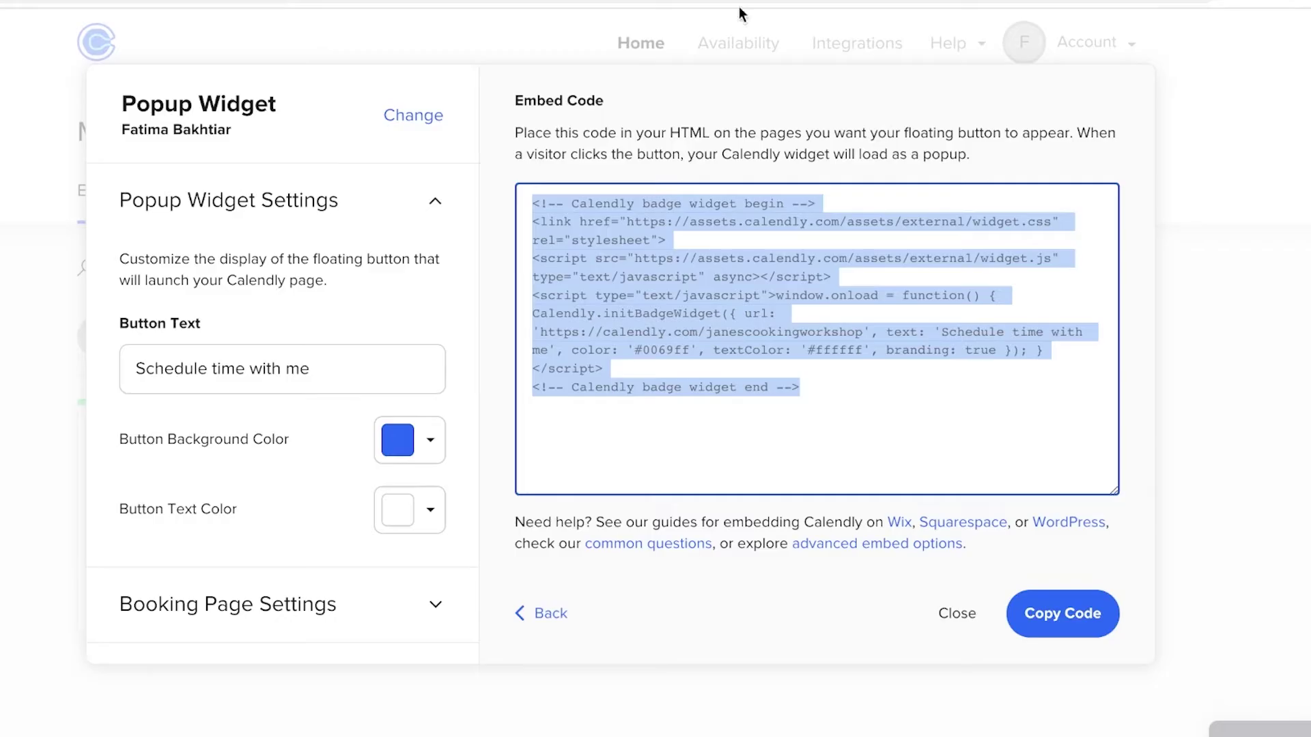
# Close the Popup Widget dialog in Calendly and delete the Personal Intro to cooking event type.
pyautogui.click(1194, 242)
pyautogui.click(957, 614)
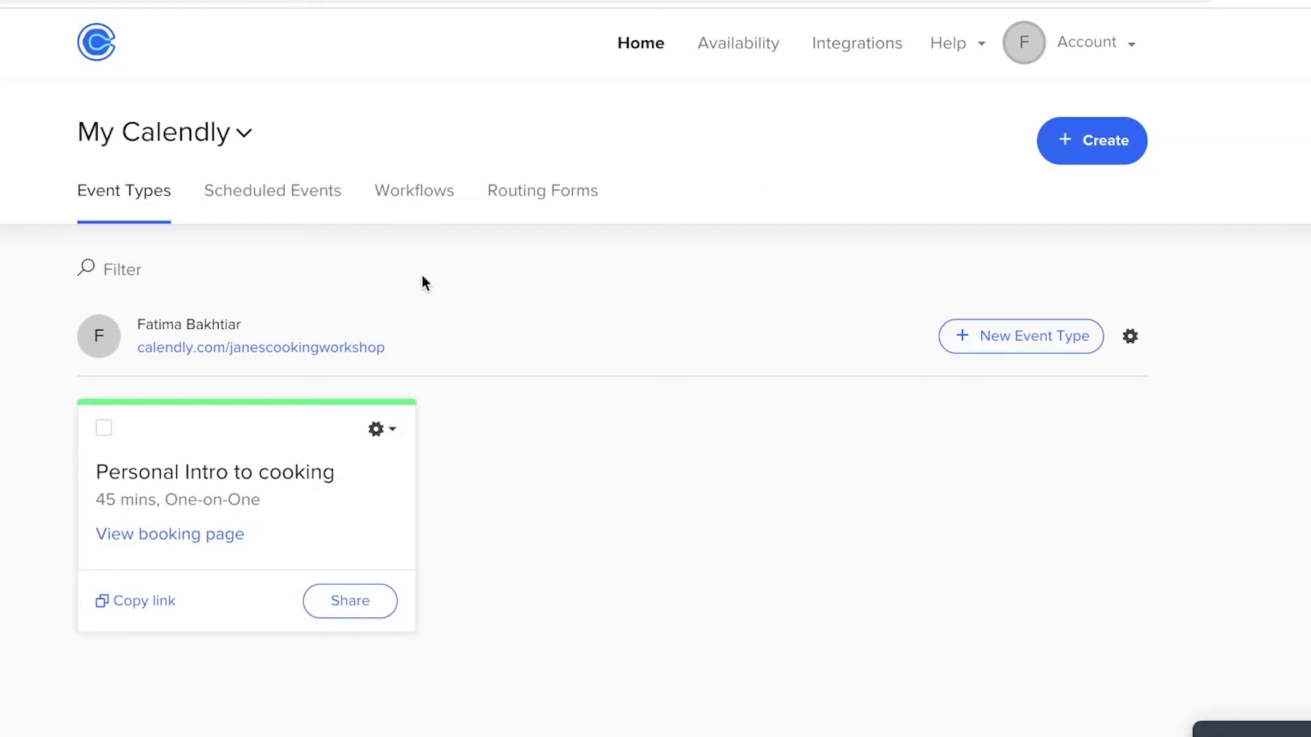
pyautogui.scroll(-1, 409, 403)
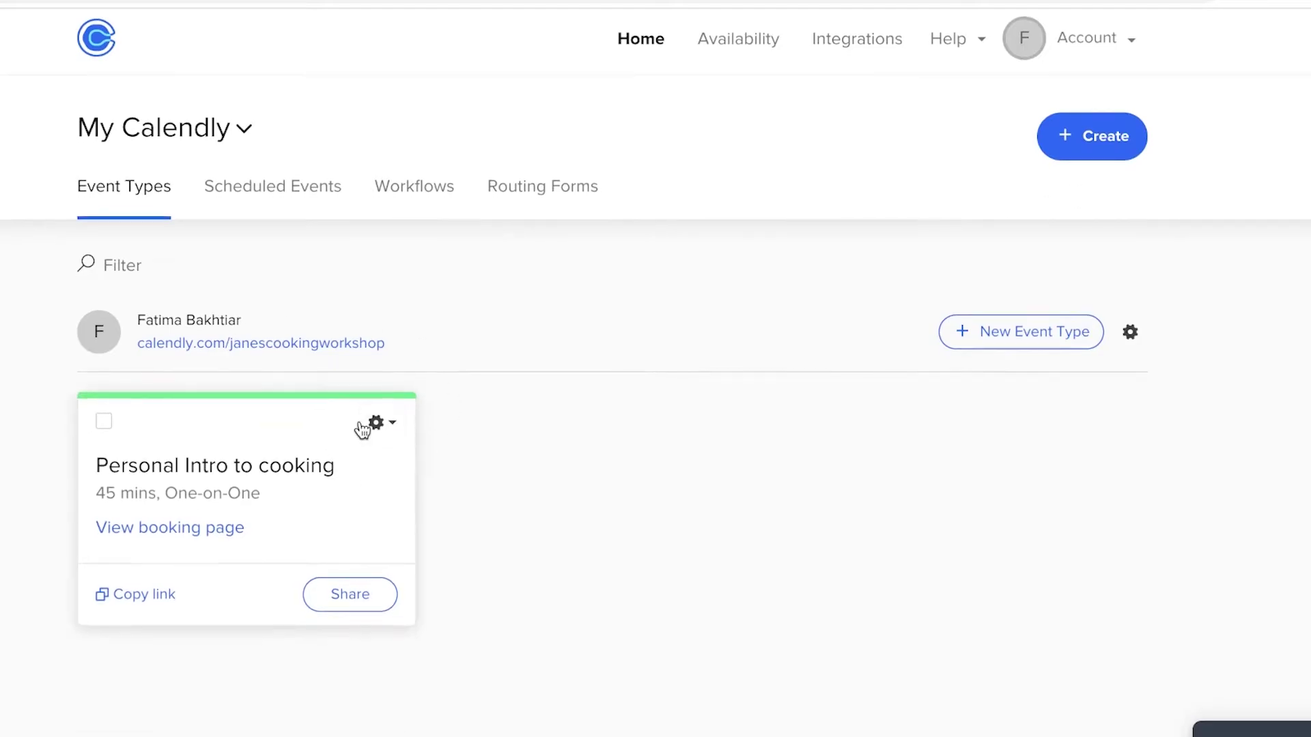
pyautogui.click(376, 424)
pyautogui.click(301, 610)
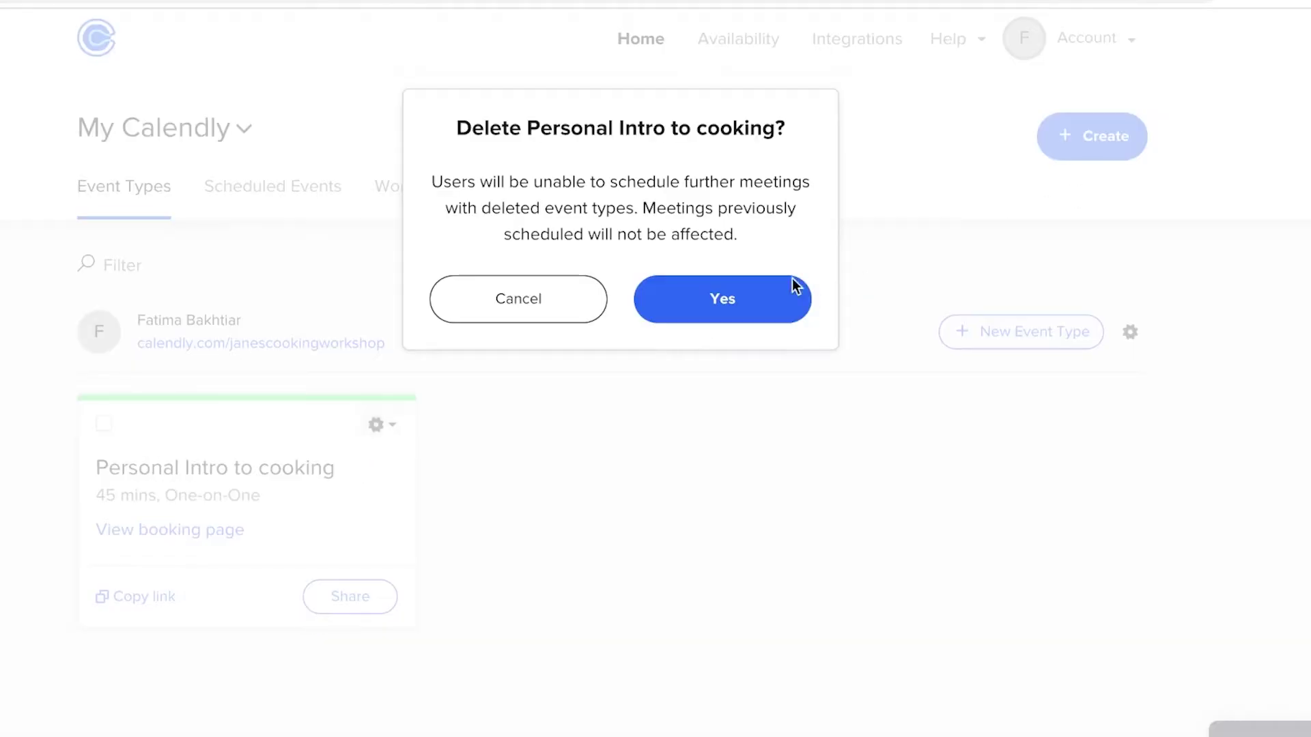
pyautogui.click(795, 286)
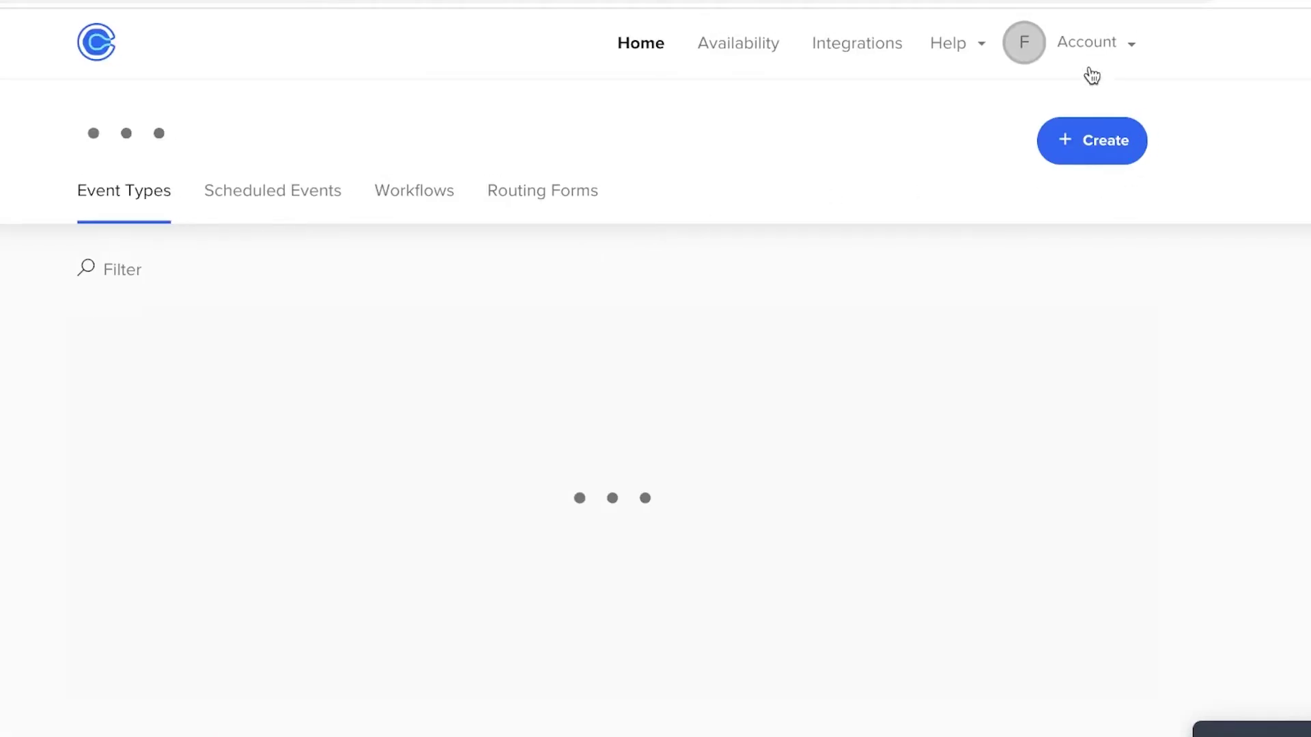
# Open the Calendly account settings and look through the profile page.
pyautogui.click(1076, 54)
pyautogui.click(1039, 99)
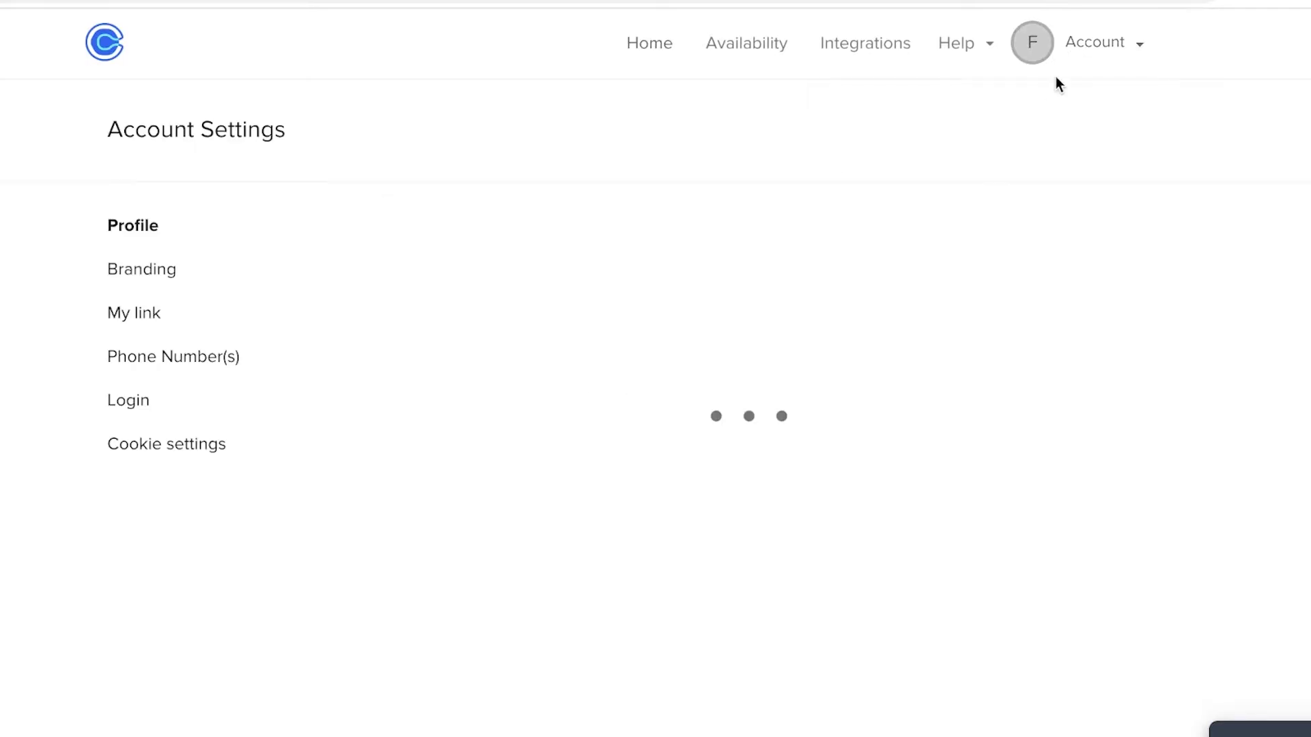
pyautogui.scroll(-7, 910, 171)
pyautogui.scroll(7, 954, 160)
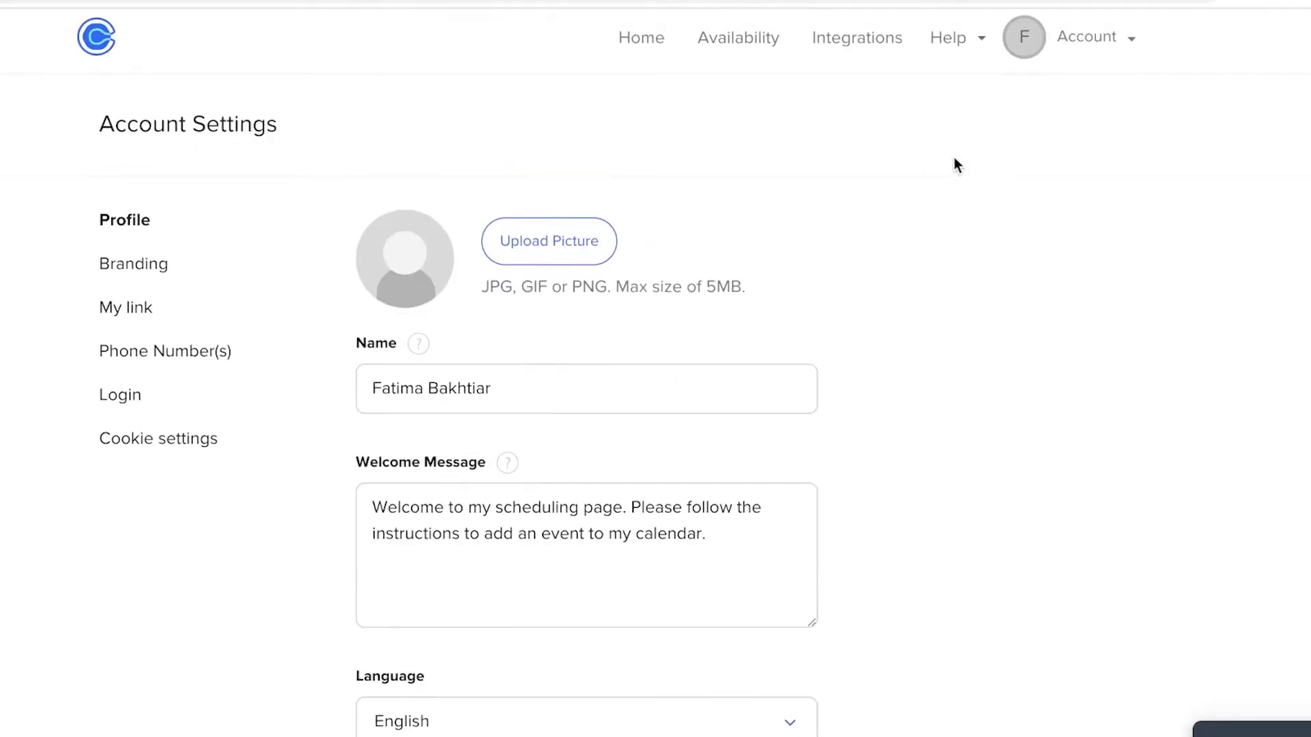
pyautogui.click(1072, 44)
# Add 9:00am to 5:00pm weekly hours for Monday, Tuesday and Wednesday to the Working hours availability schedule.
pyautogui.click(754, 51)
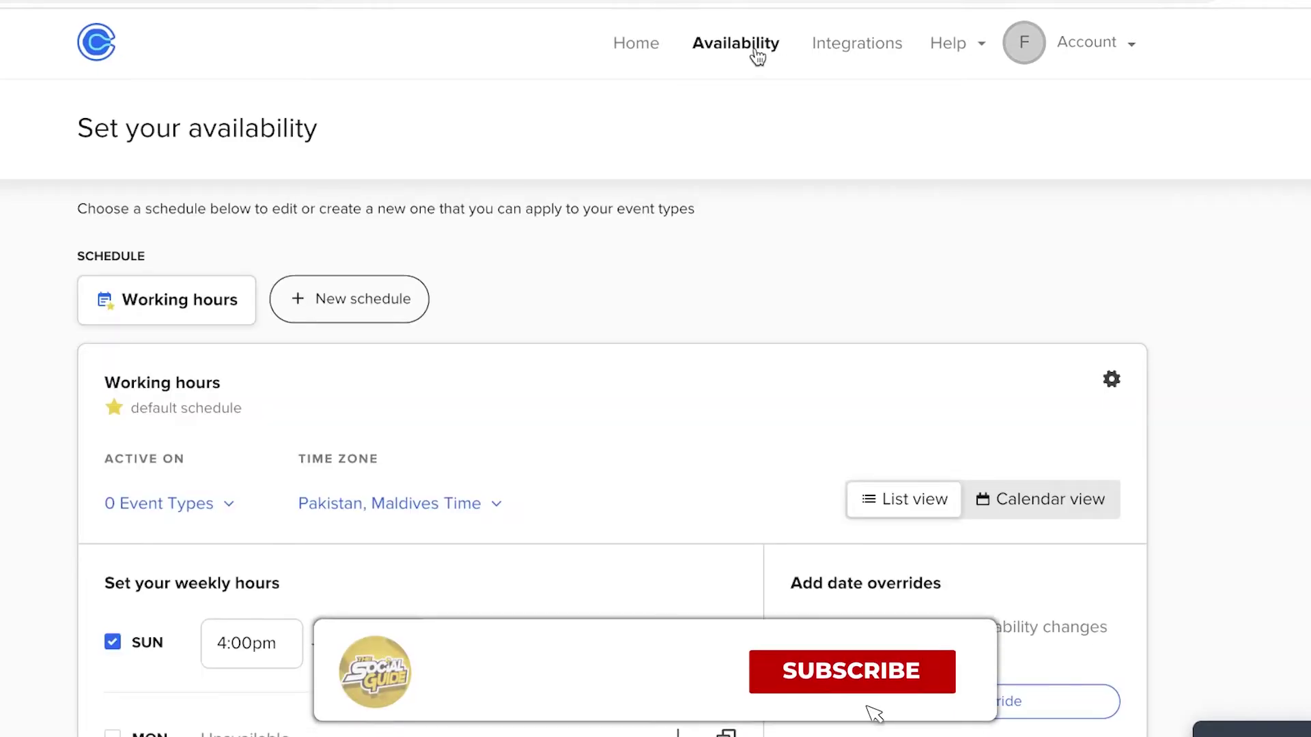
pyautogui.scroll(-8, 722, 176)
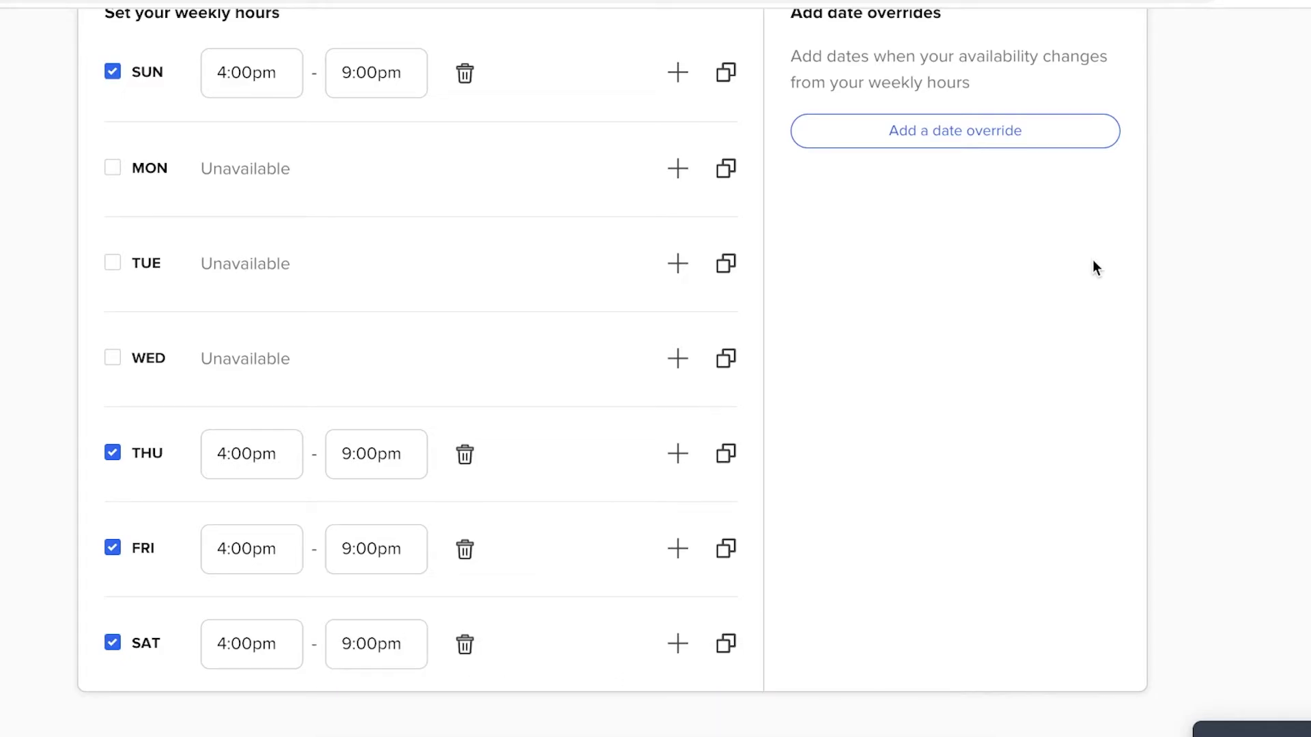
pyautogui.scroll(6, 540, 161)
pyautogui.scroll(-3, 146, 507)
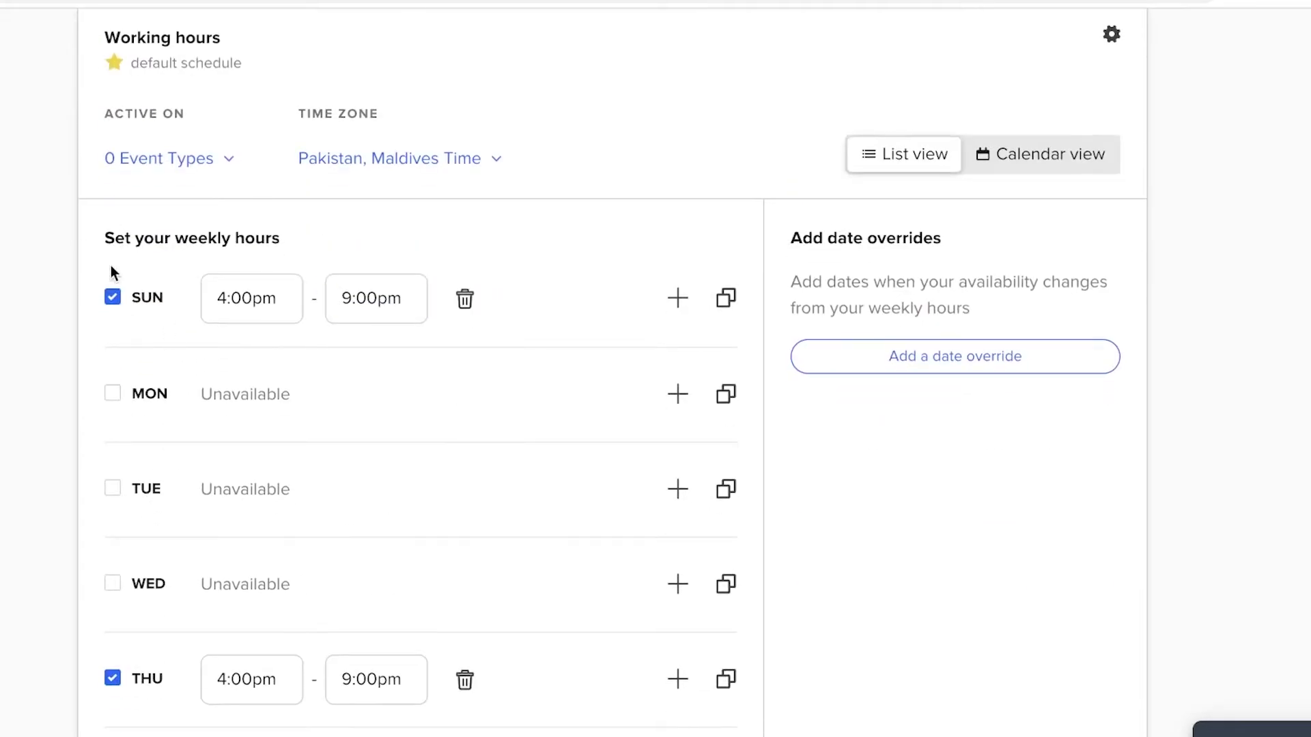
pyautogui.click(677, 394)
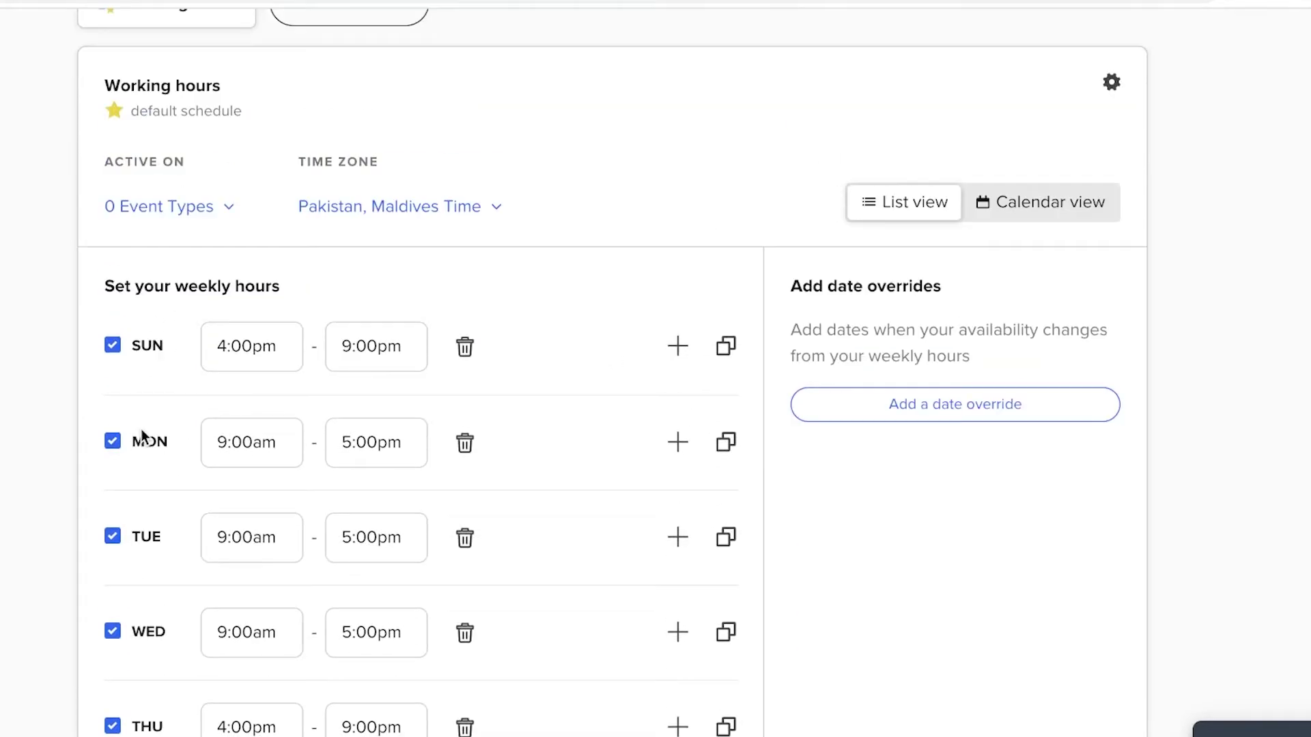
pyautogui.scroll(-1, 99, 326)
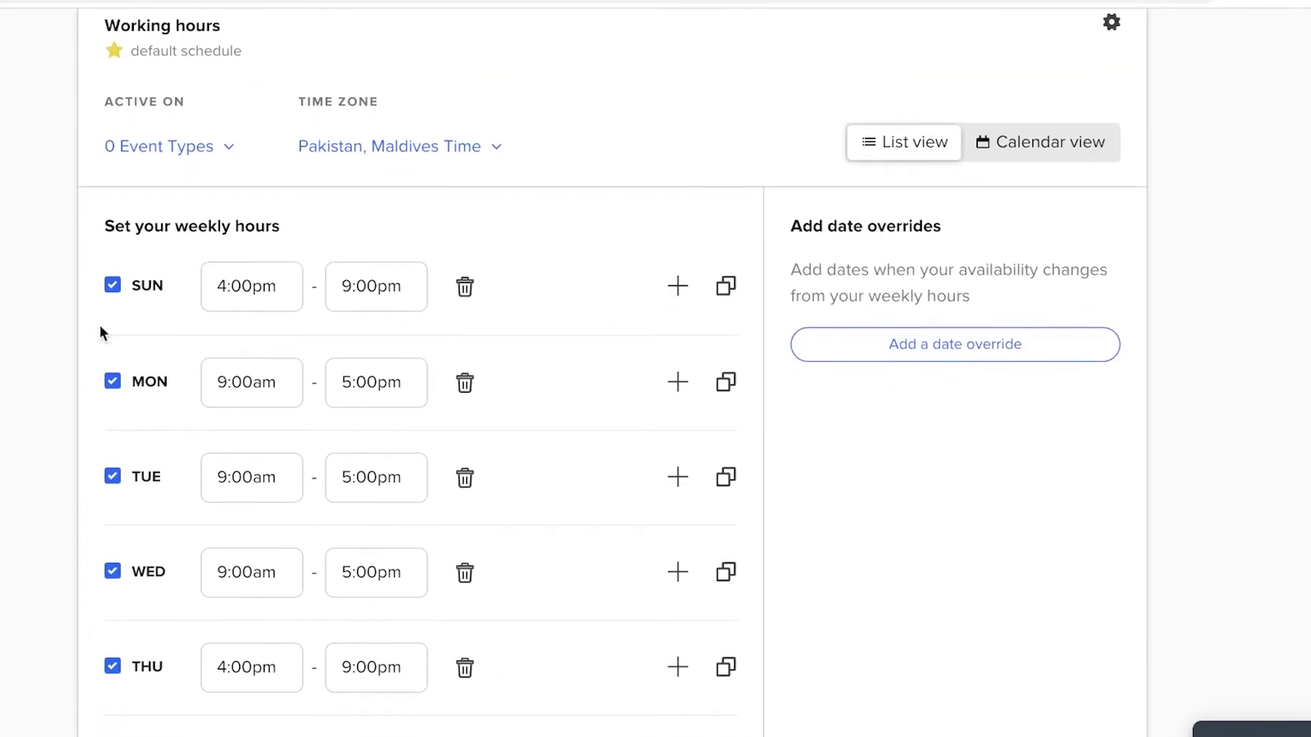
# Make Monday, Tuesday, Wednesday and Thursday unavailable in the weekly hours of the Working hours schedule.
pyautogui.scroll(-3, 102, 369)
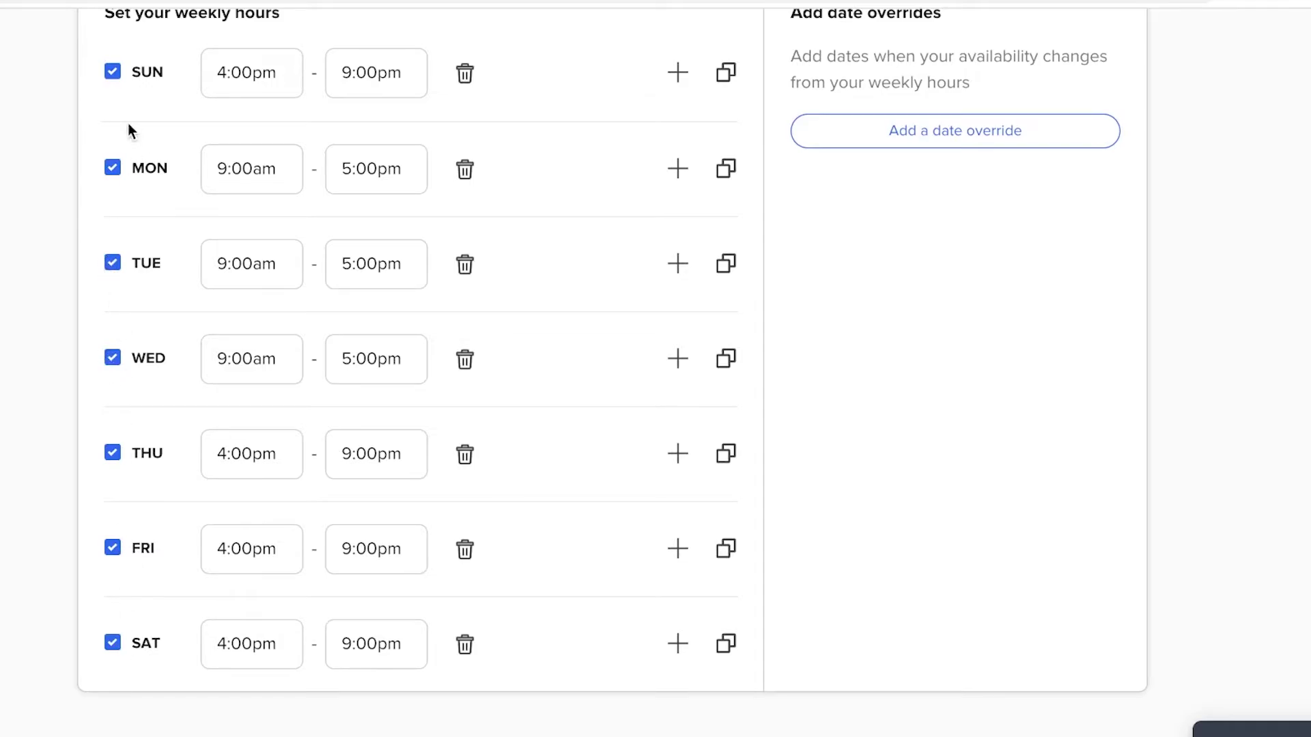
pyautogui.click(112, 168)
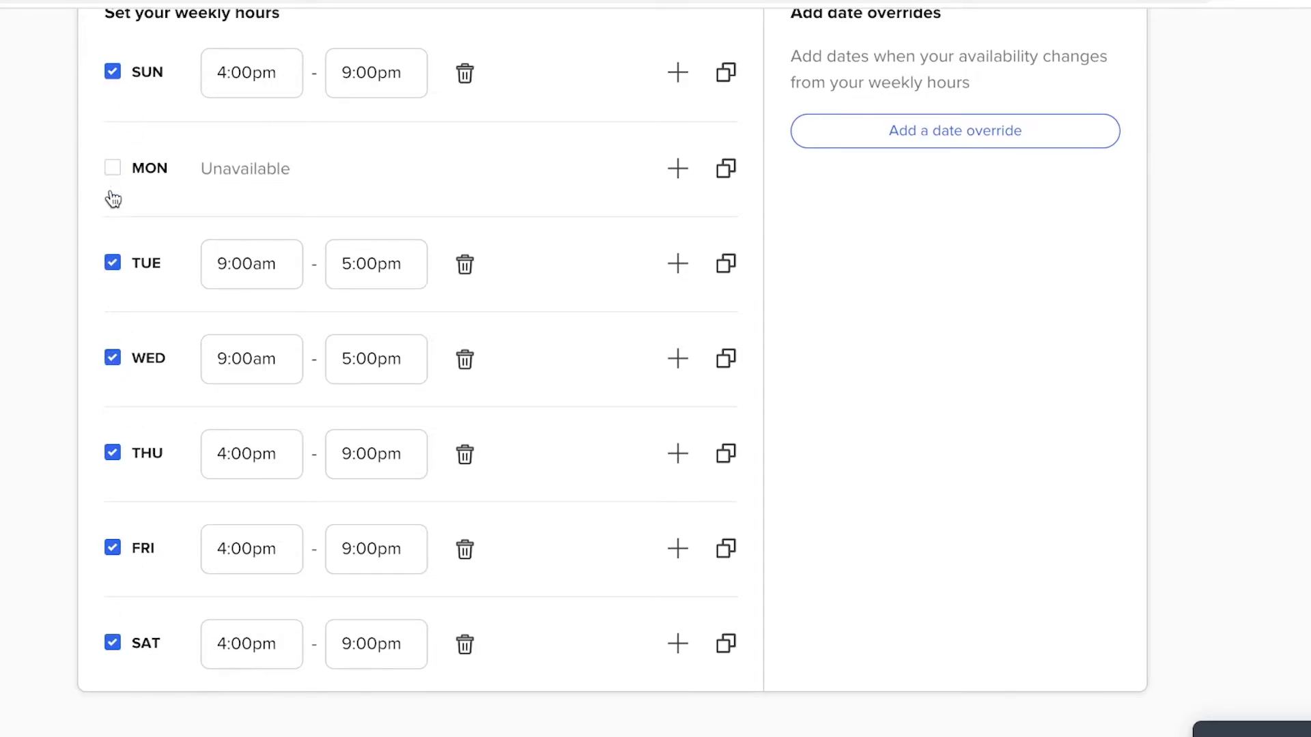
pyautogui.click(113, 264)
pyautogui.click(114, 358)
pyautogui.click(114, 453)
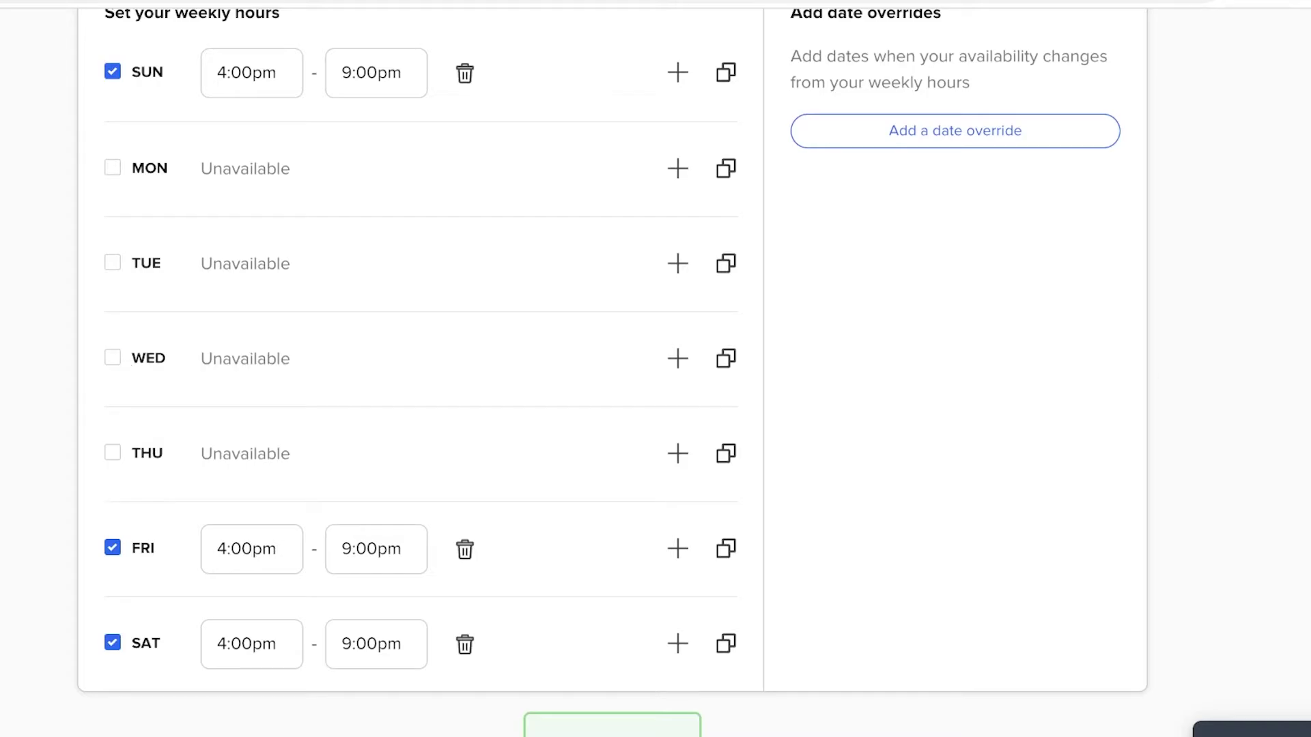
pyautogui.scroll(8, 705, 263)
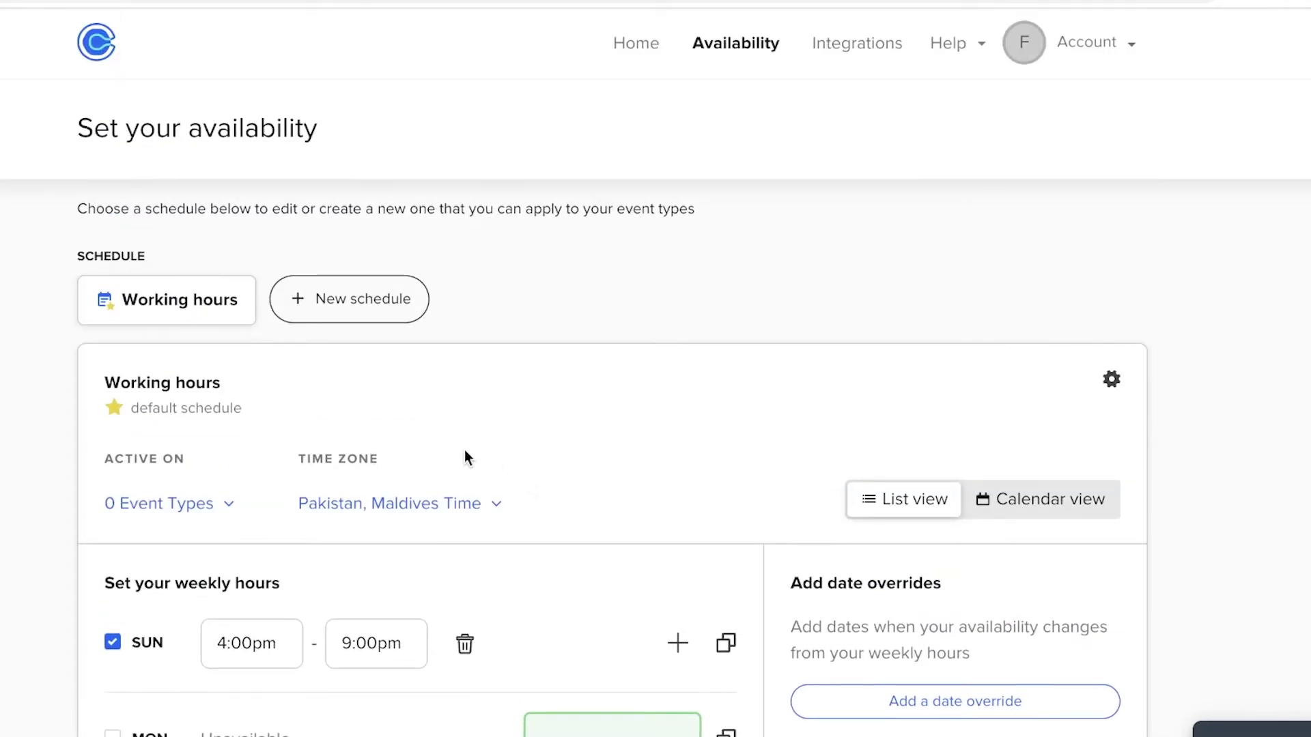
# Add a date override for 1 to 4 August 2022 with hours 9:00am to 5:00pm and apply it.
pyautogui.scroll(-4, 1209, 562)
pyautogui.click(860, 467)
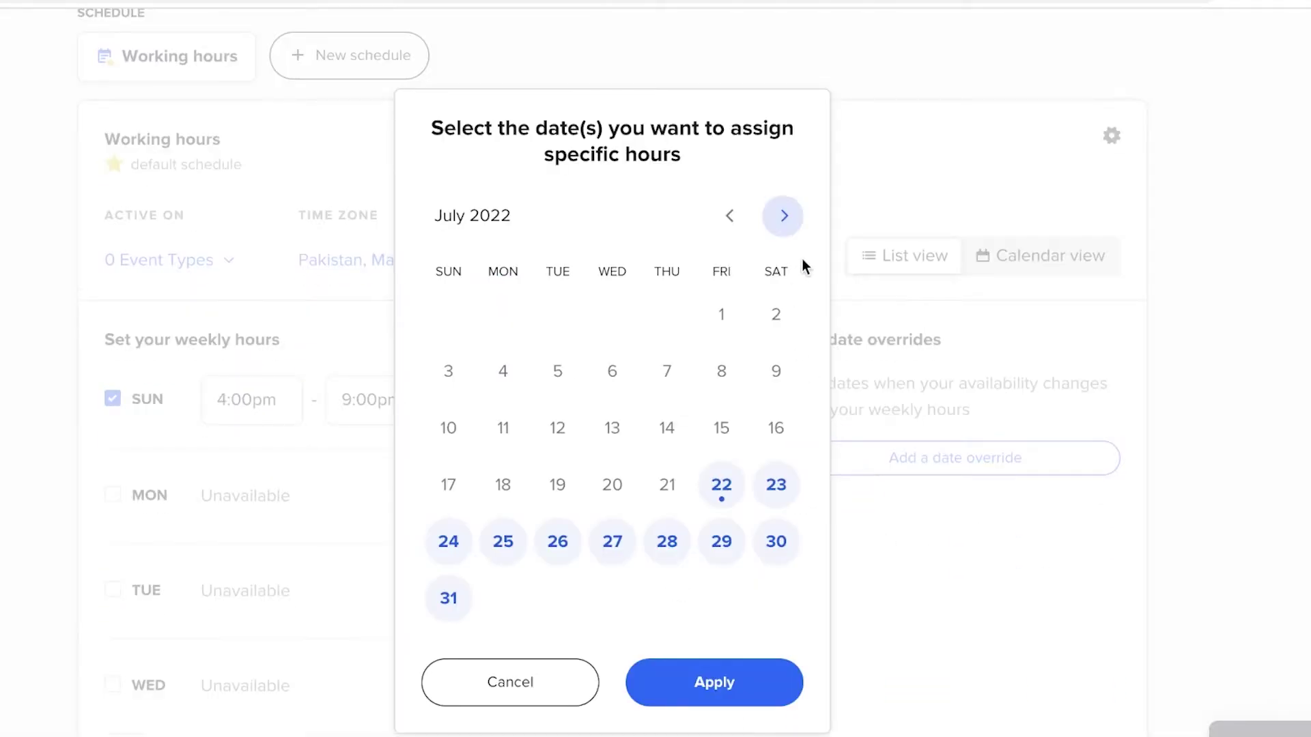
pyautogui.click(783, 217)
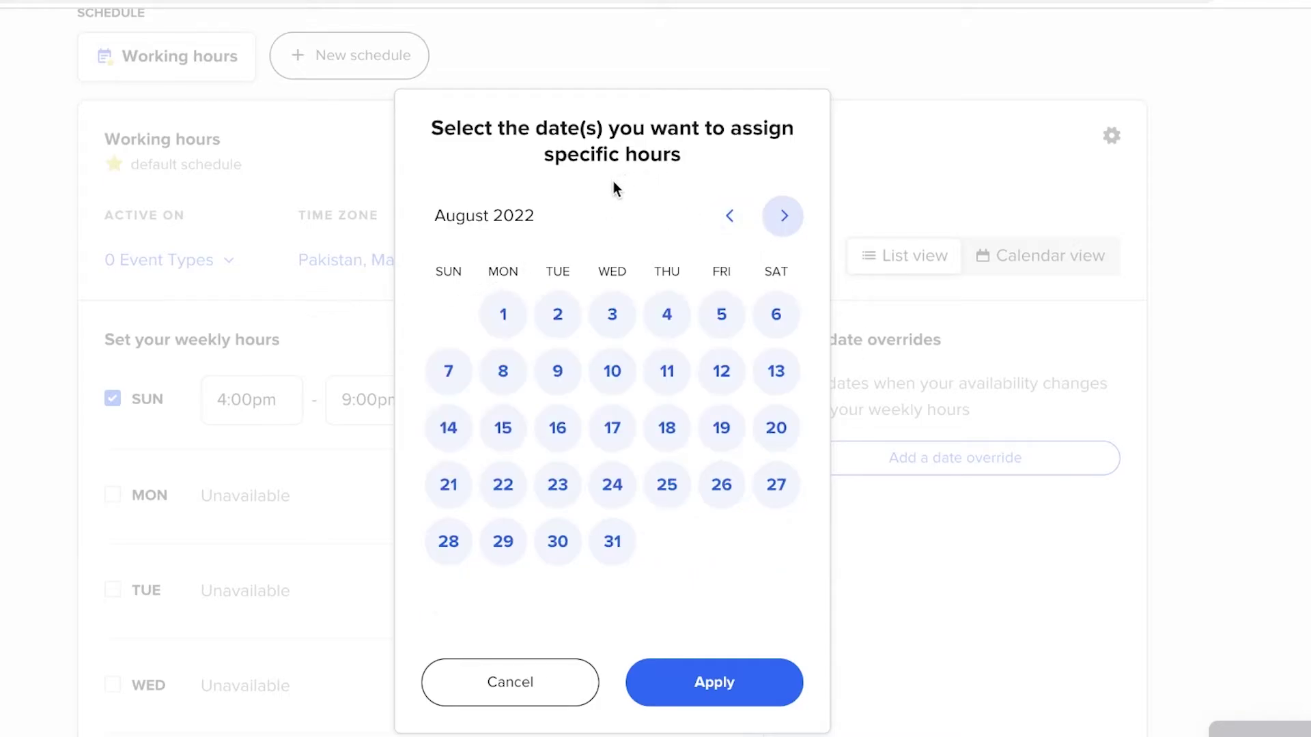
pyautogui.click(522, 317)
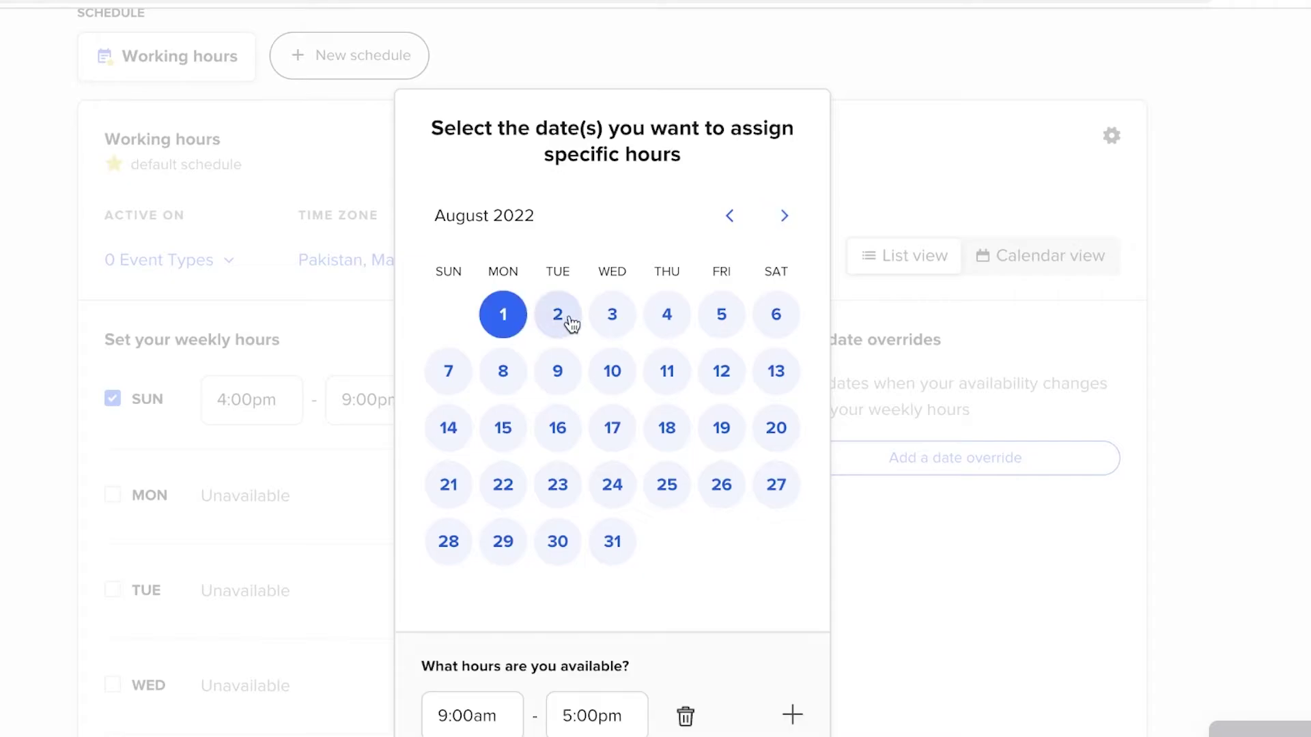
pyautogui.click(571, 324)
pyautogui.click(616, 318)
pyautogui.click(667, 318)
pyautogui.click(711, 325)
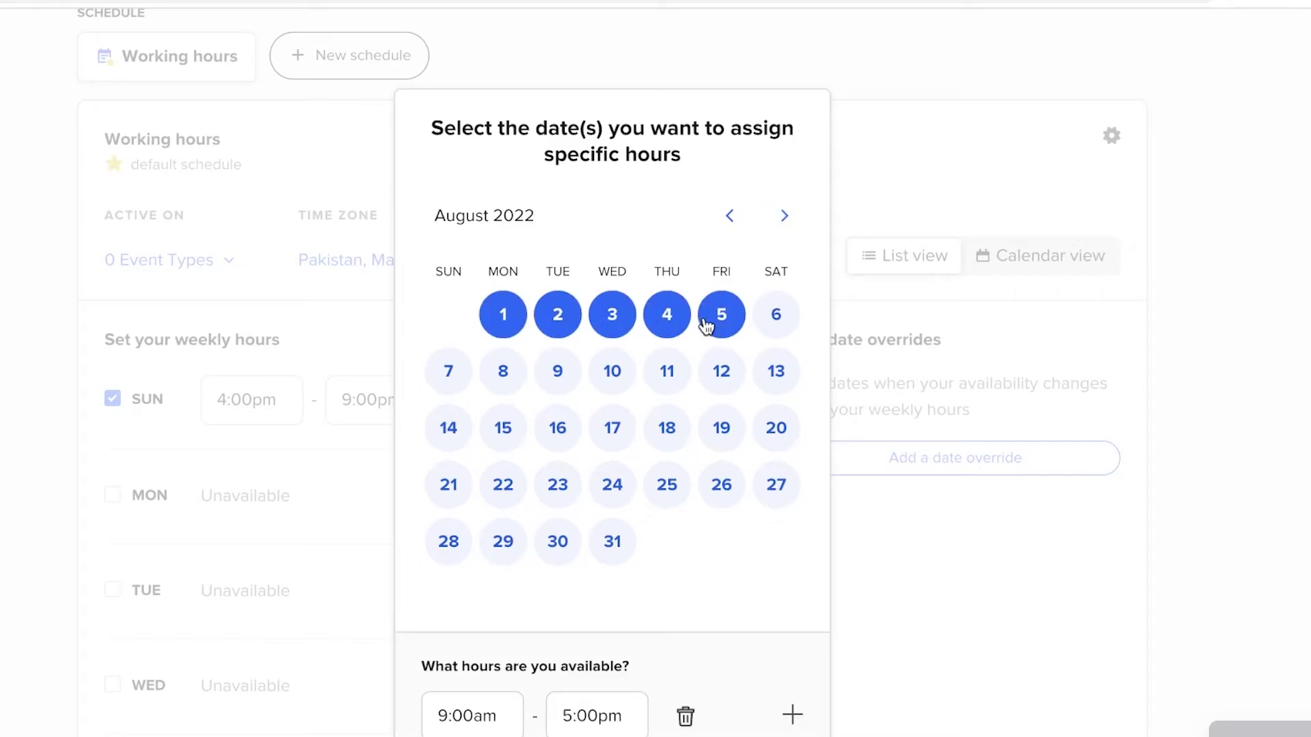
pyautogui.click(707, 327)
pyautogui.scroll(-2, 576, 319)
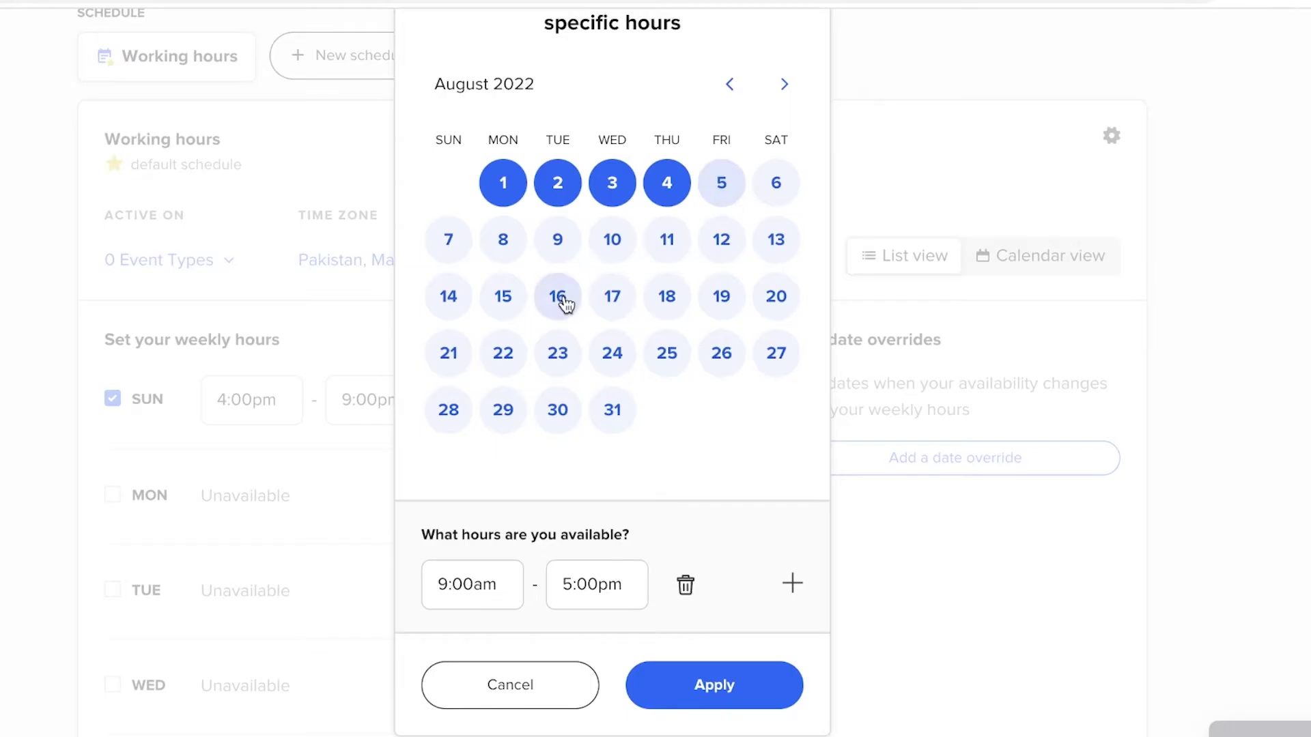
pyautogui.scroll(-1, 655, 478)
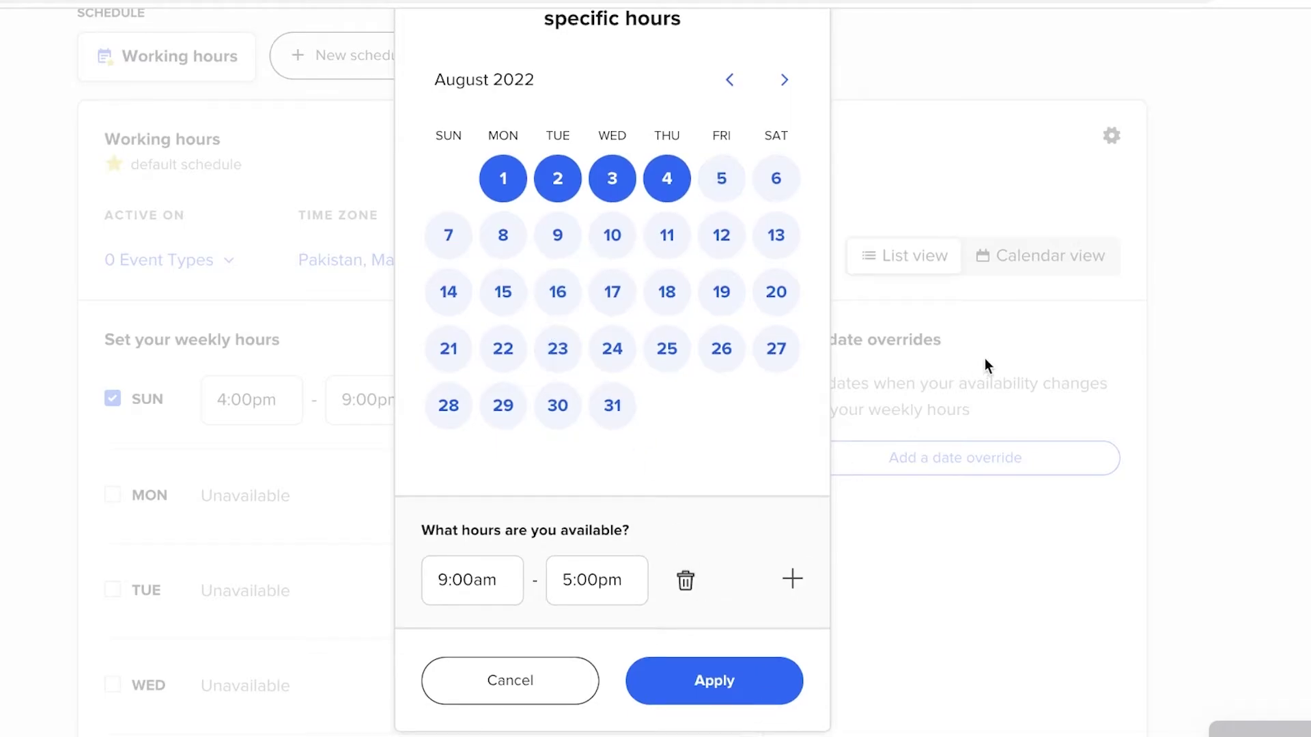
pyautogui.click(749, 679)
pyautogui.scroll(3, 785, 567)
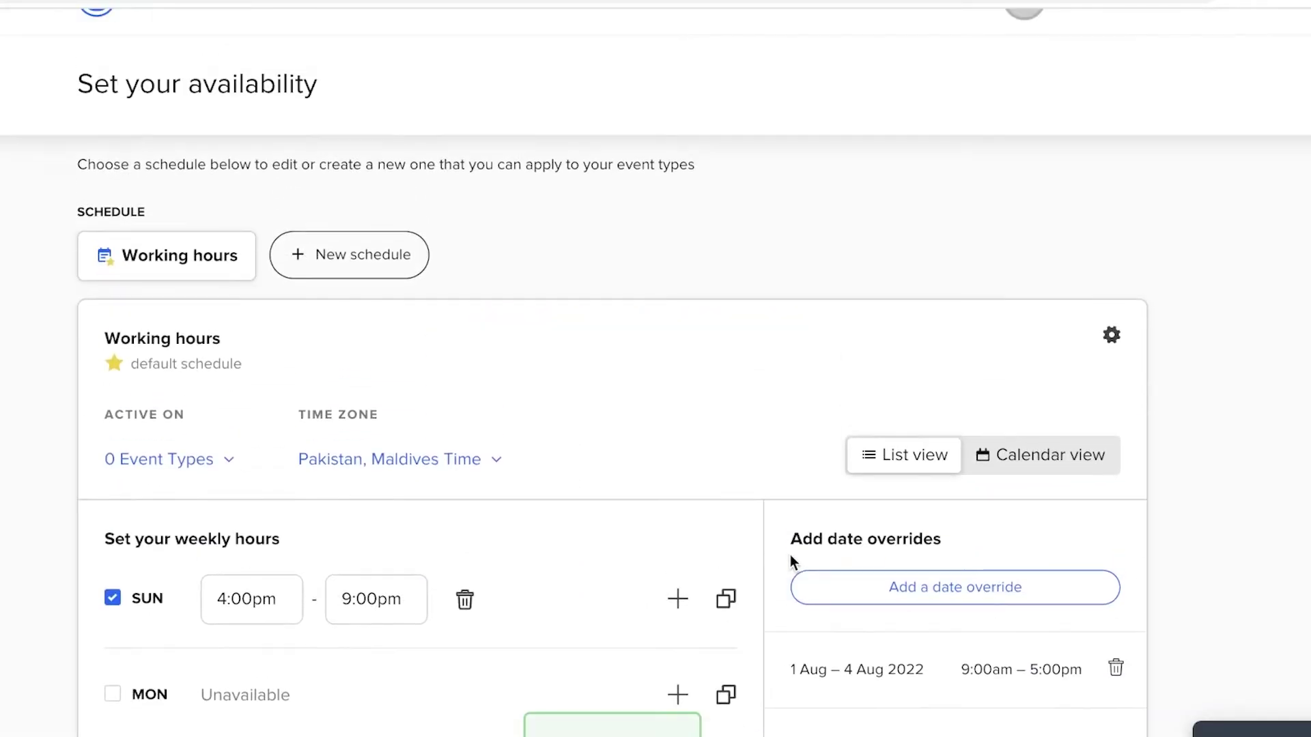
# Look through the Working hours schedule and its weekly hours, and check the option for creating a new schedule.
pyautogui.scroll(-2, 546, 232)
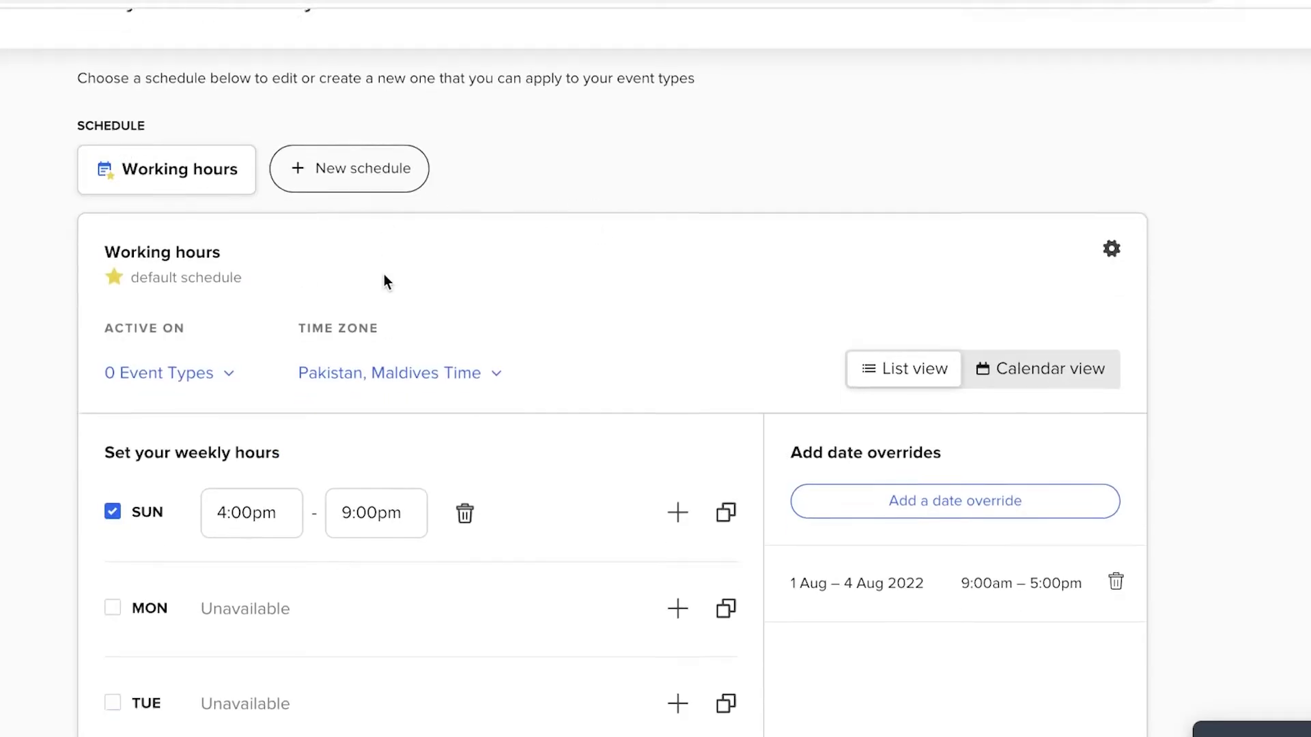
pyautogui.scroll(-6, 379, 273)
pyautogui.scroll(8, 383, 184)
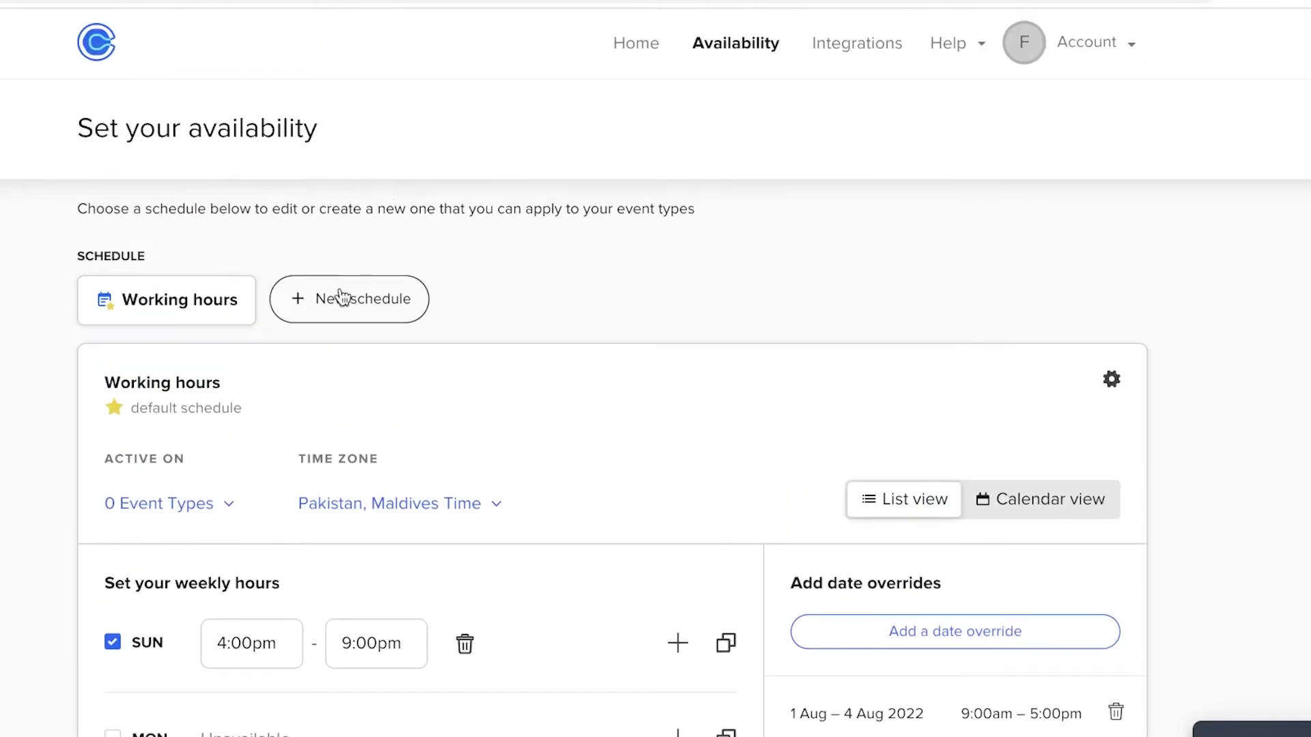
pyautogui.click(341, 298)
pyautogui.click(500, 310)
pyautogui.scroll(-8, 499, 307)
pyautogui.scroll(8, 521, 337)
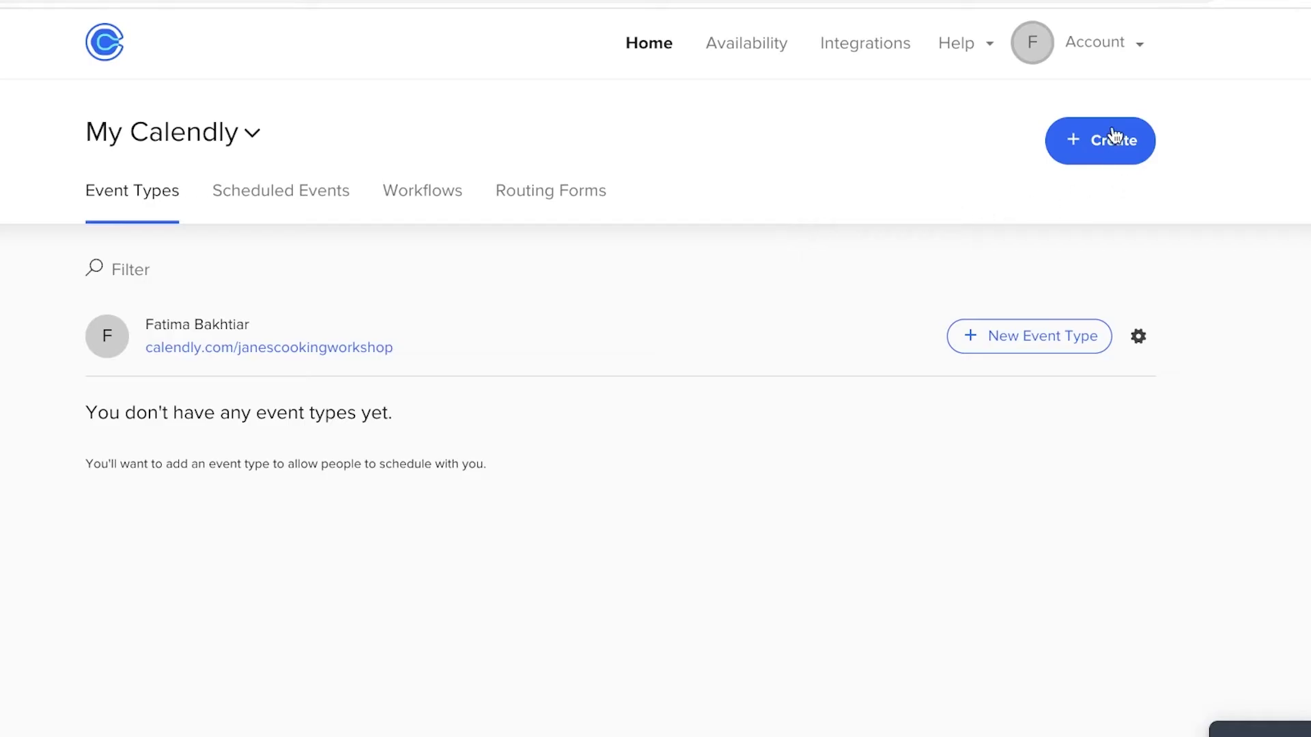
# Create a new One-on-One event type and name it Basic Consultation.
pyautogui.click(1050, 336)
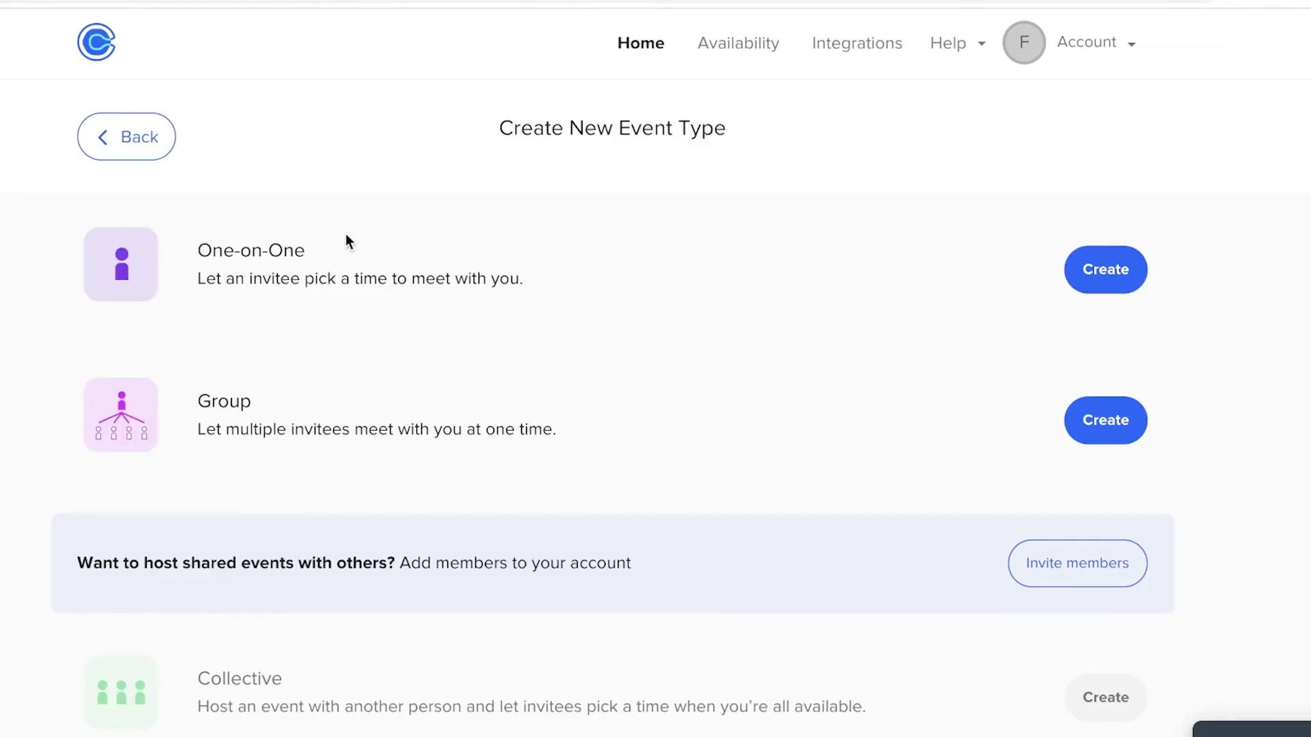
pyautogui.scroll(-3, 393, 437)
pyautogui.scroll(3, 389, 444)
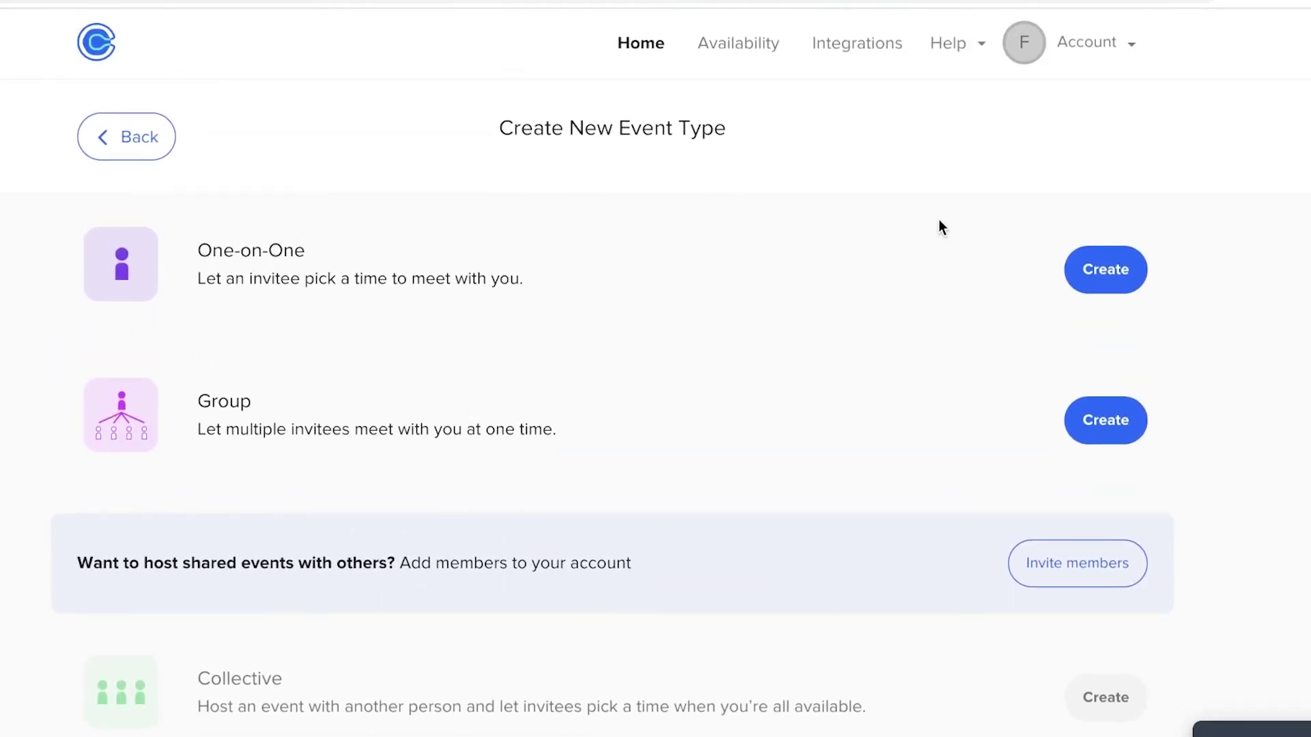
pyautogui.click(1104, 271)
pyautogui.click(323, 420)
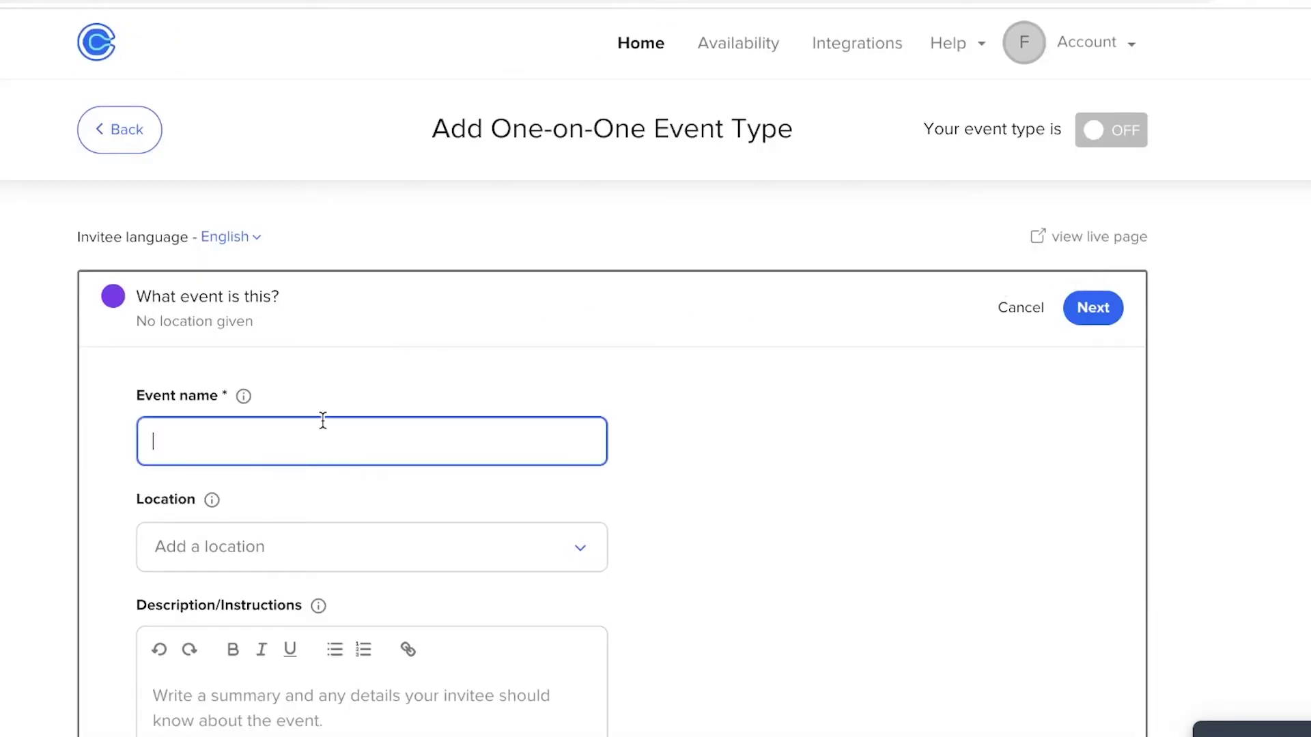
pyautogui.write('Basic Consultation')
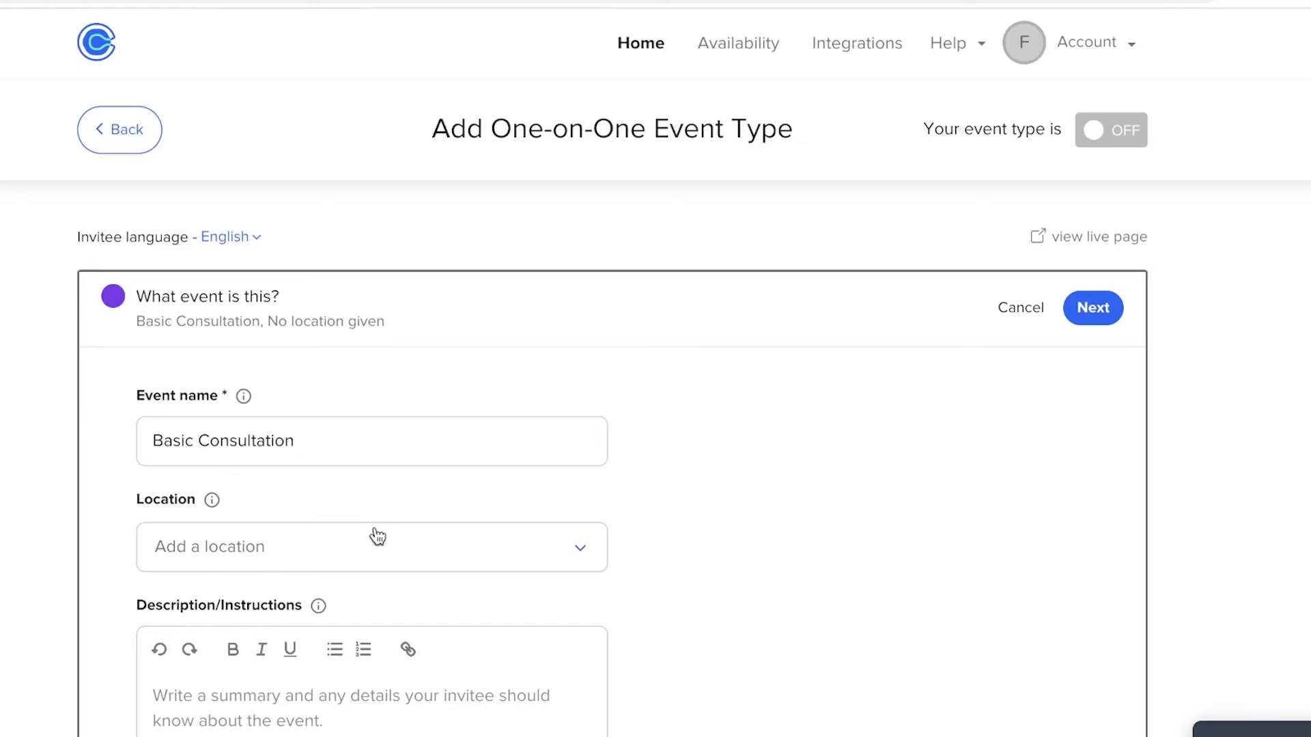
# Set the event location to an in-person meeting at xyz.
pyautogui.click(371, 540)
pyautogui.scroll(-3, 802, 415)
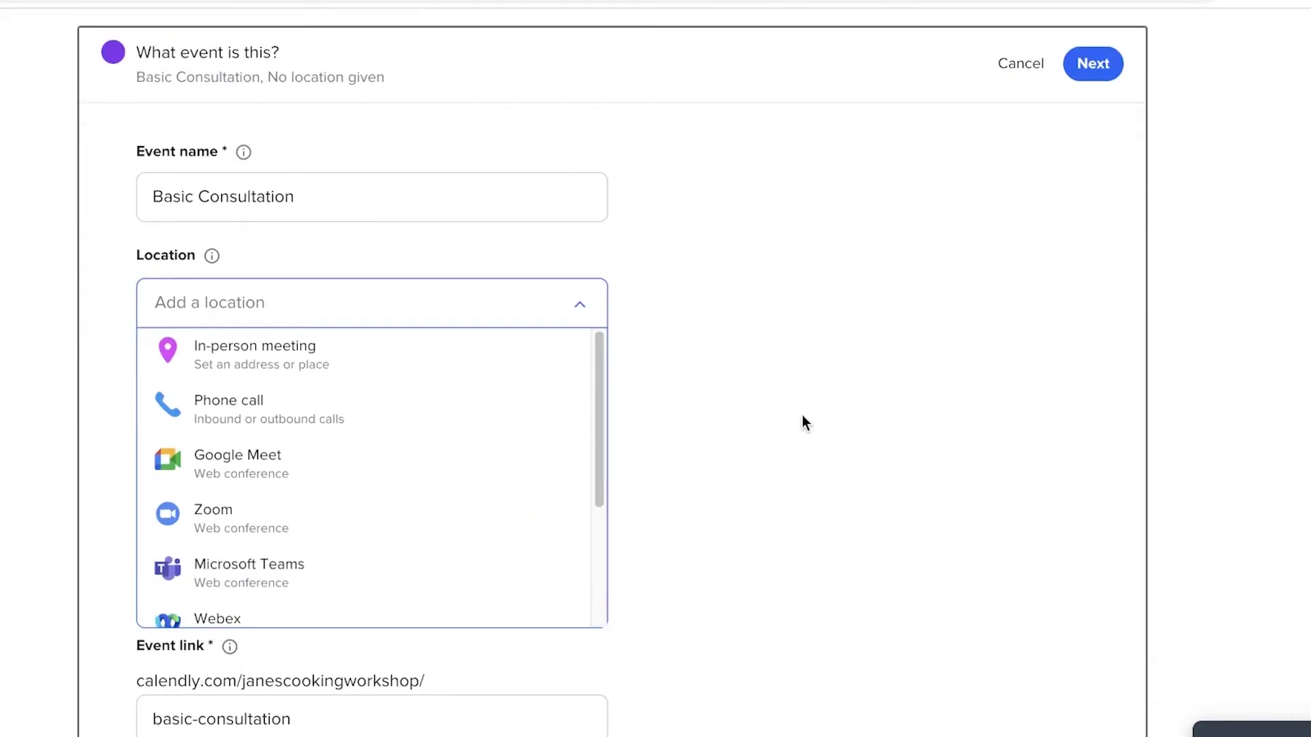
pyautogui.click(406, 346)
pyautogui.click(533, 266)
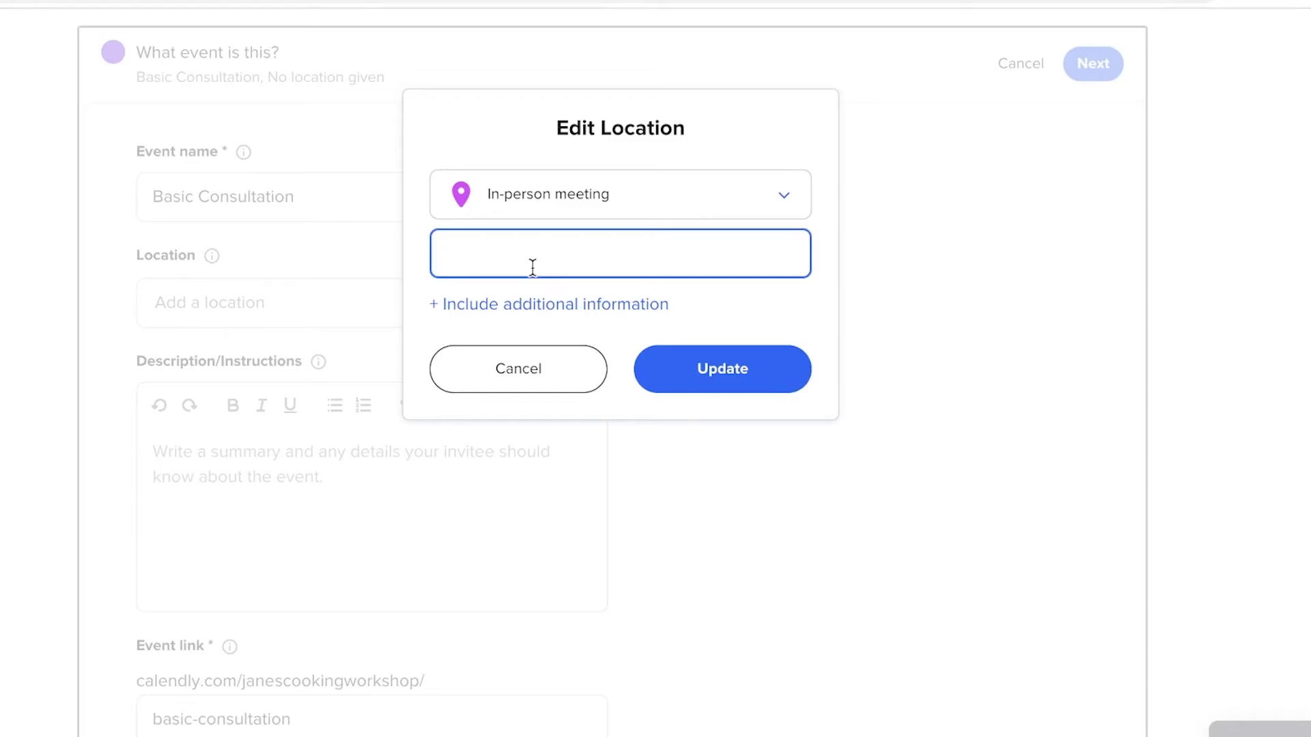
pyautogui.write('xyz')
pyautogui.click(679, 352)
# Set the event color to orange and continue to the booking settings of the event type.
pyautogui.scroll(-3, 316, 440)
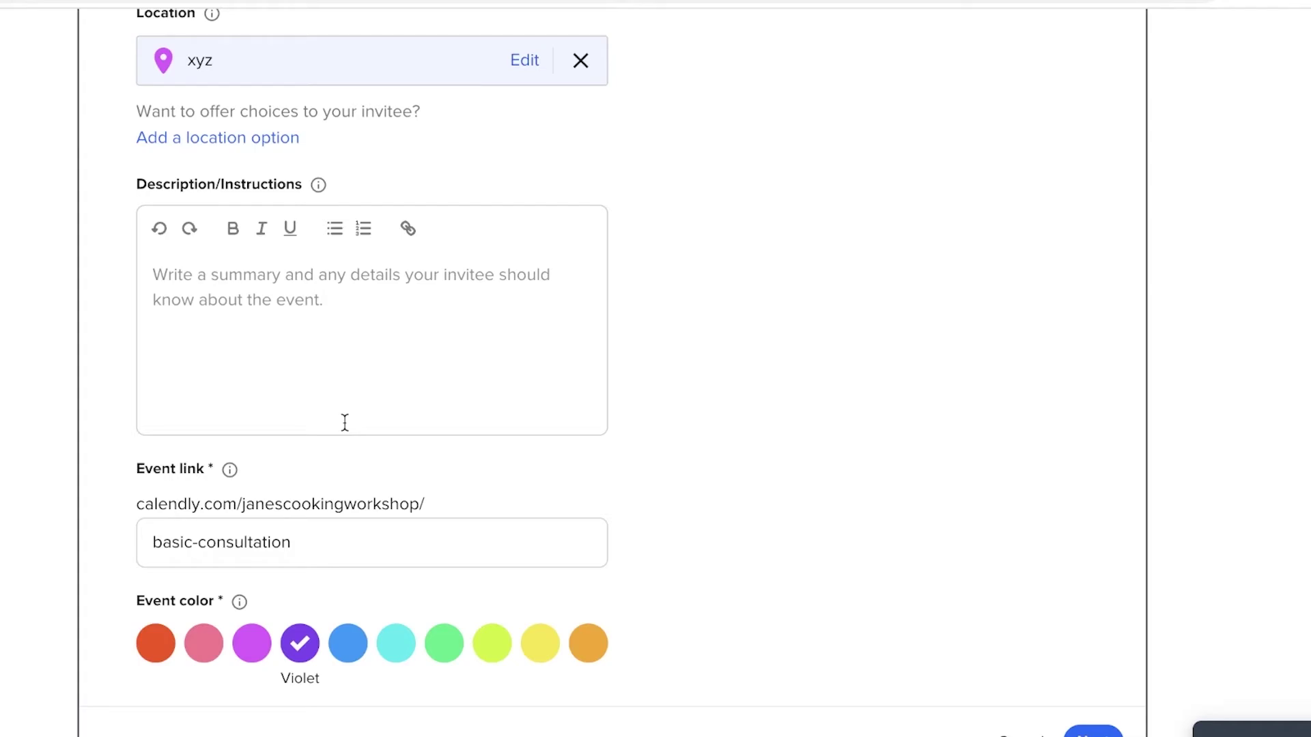
pyautogui.scroll(-1, 338, 418)
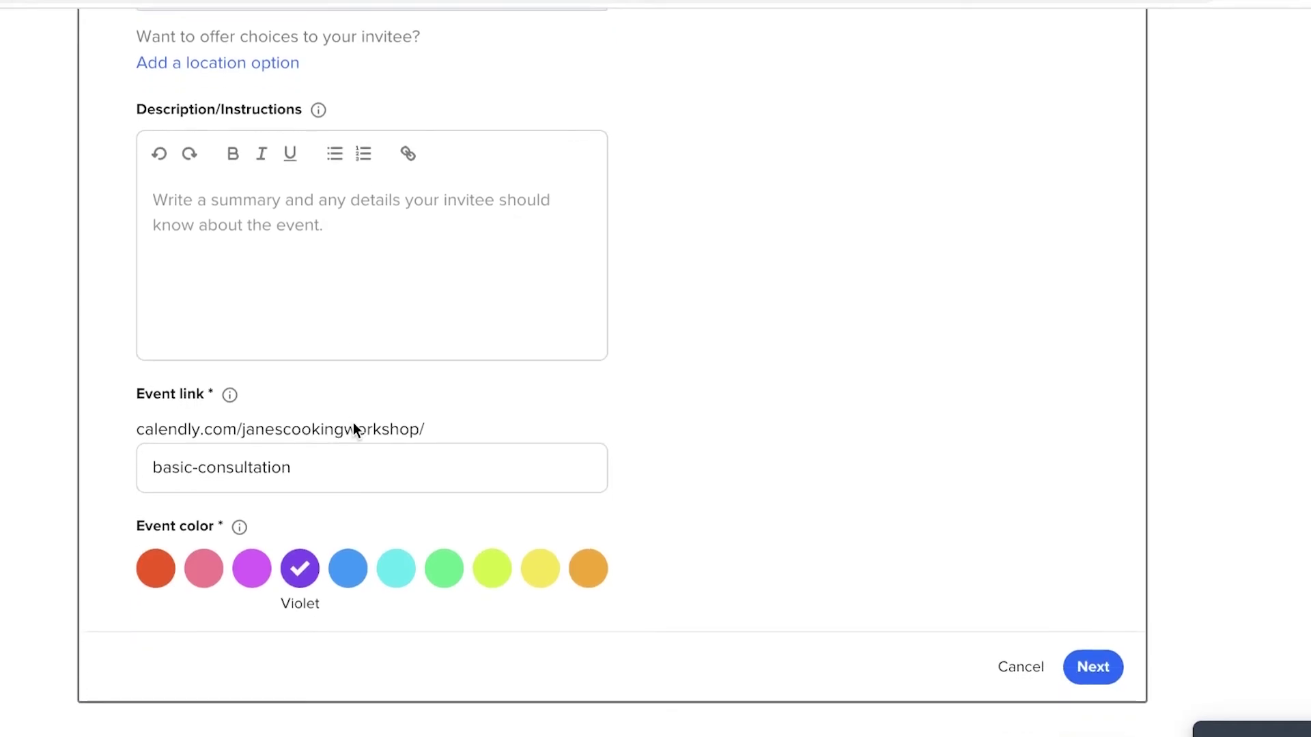
pyautogui.click(144, 568)
pyautogui.click(450, 574)
pyautogui.click(595, 575)
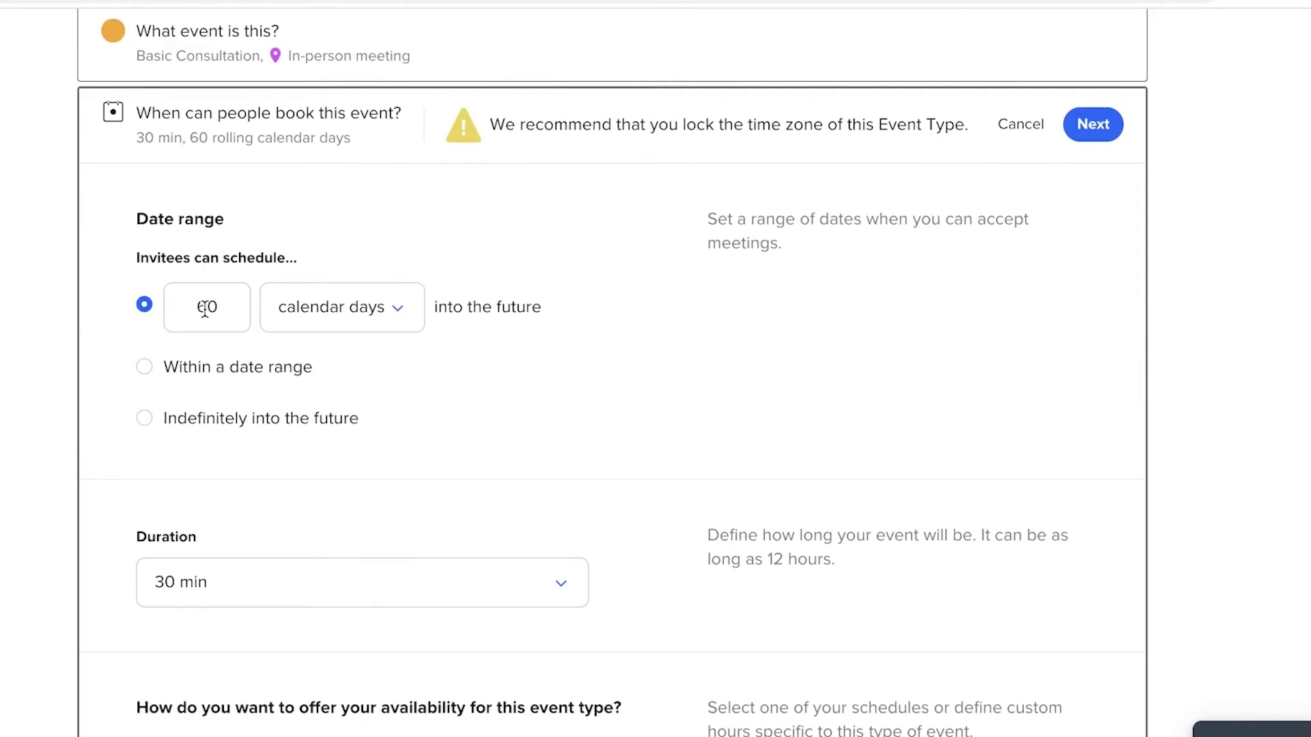
# Let invitees schedule up to 30 calendar days into the future.
pyautogui.click(205, 309)
pyautogui.press('BackSpace')
pyautogui.write('3')
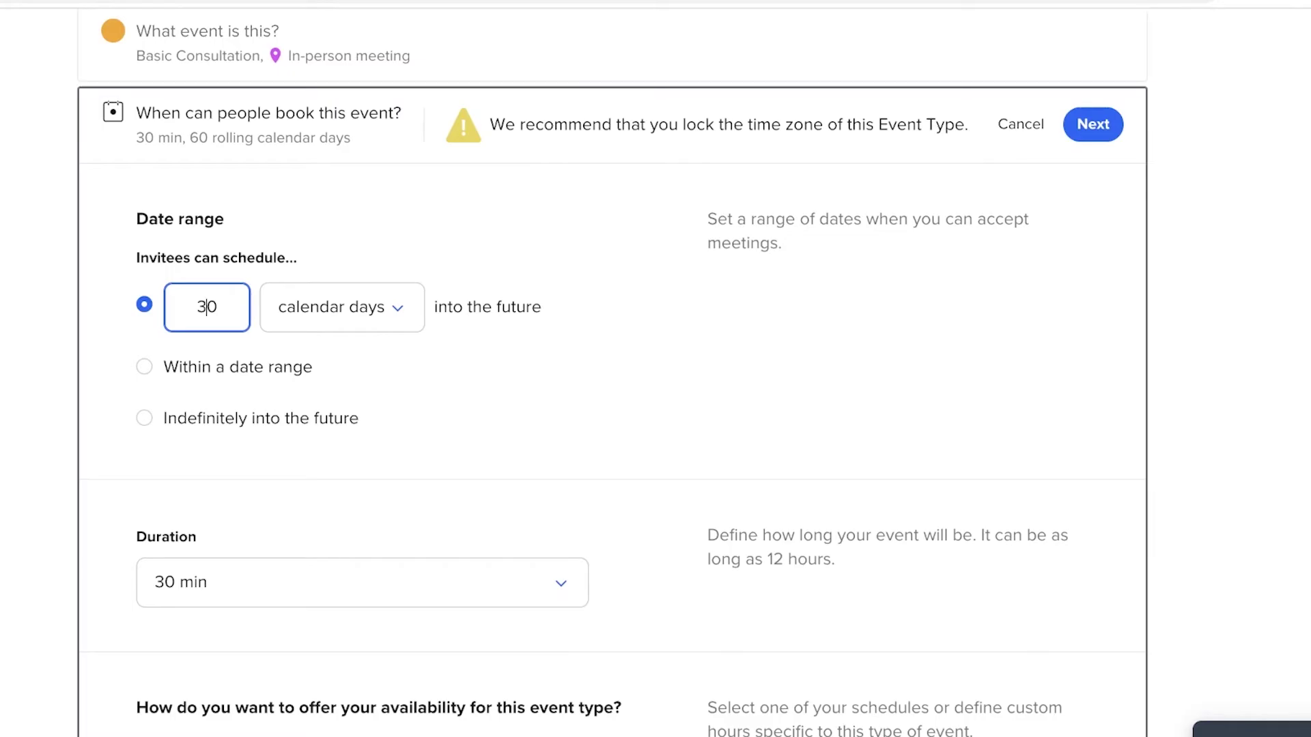
pyautogui.click(628, 422)
# Set a custom event duration of 70 min.
pyautogui.scroll(-1, 355, 405)
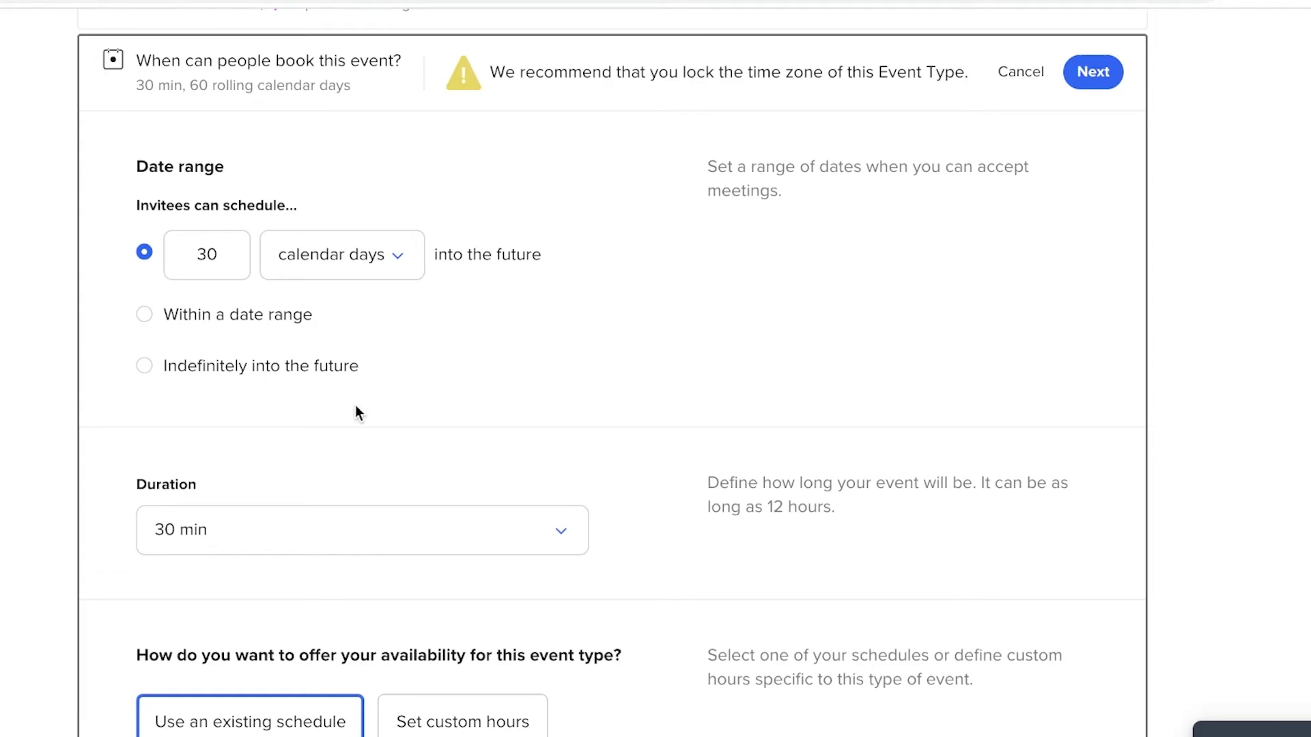
pyautogui.scroll(-7, 355, 405)
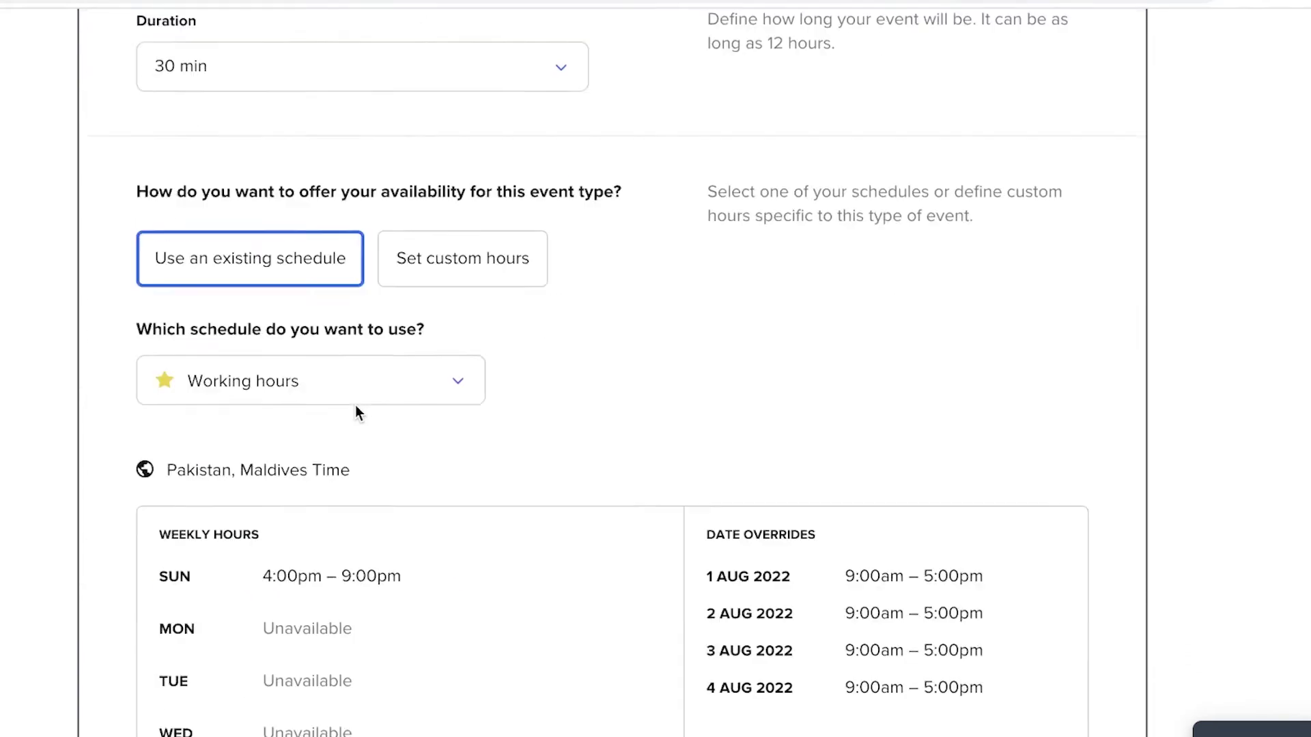
pyautogui.scroll(5, 355, 405)
pyautogui.click(320, 453)
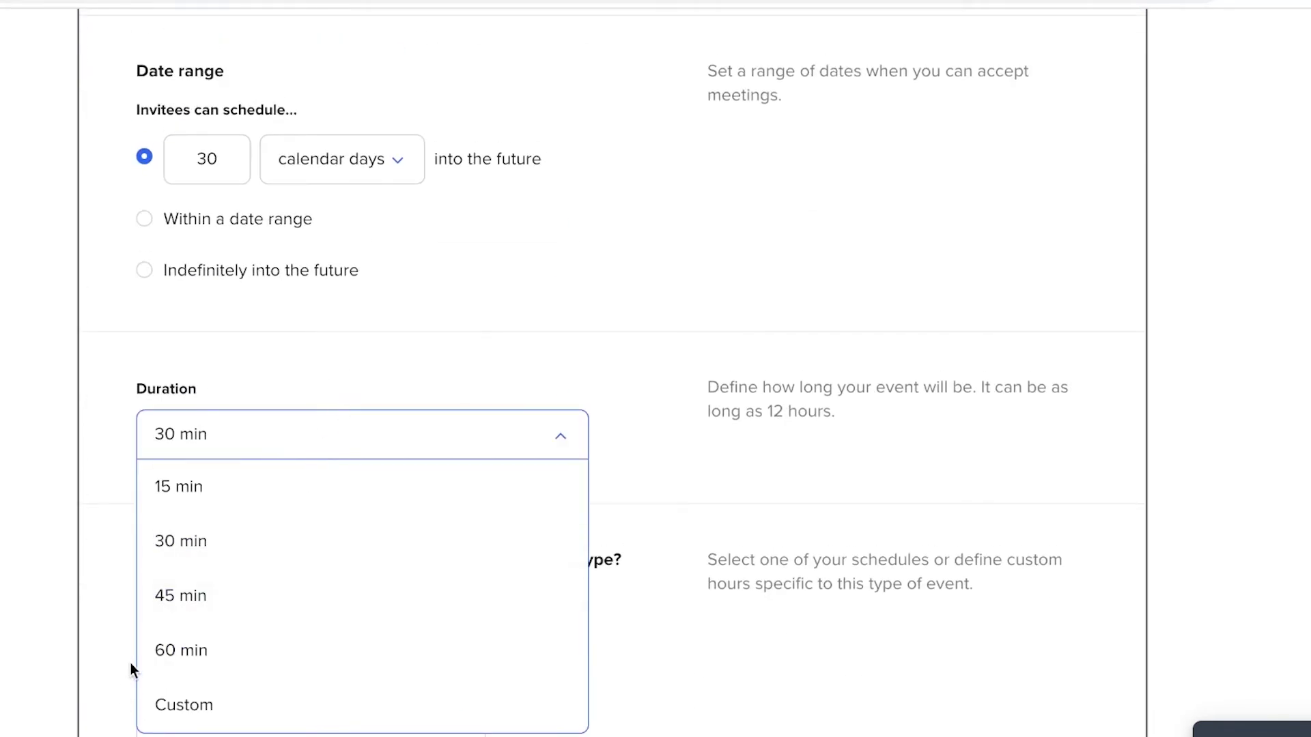
pyautogui.click(183, 710)
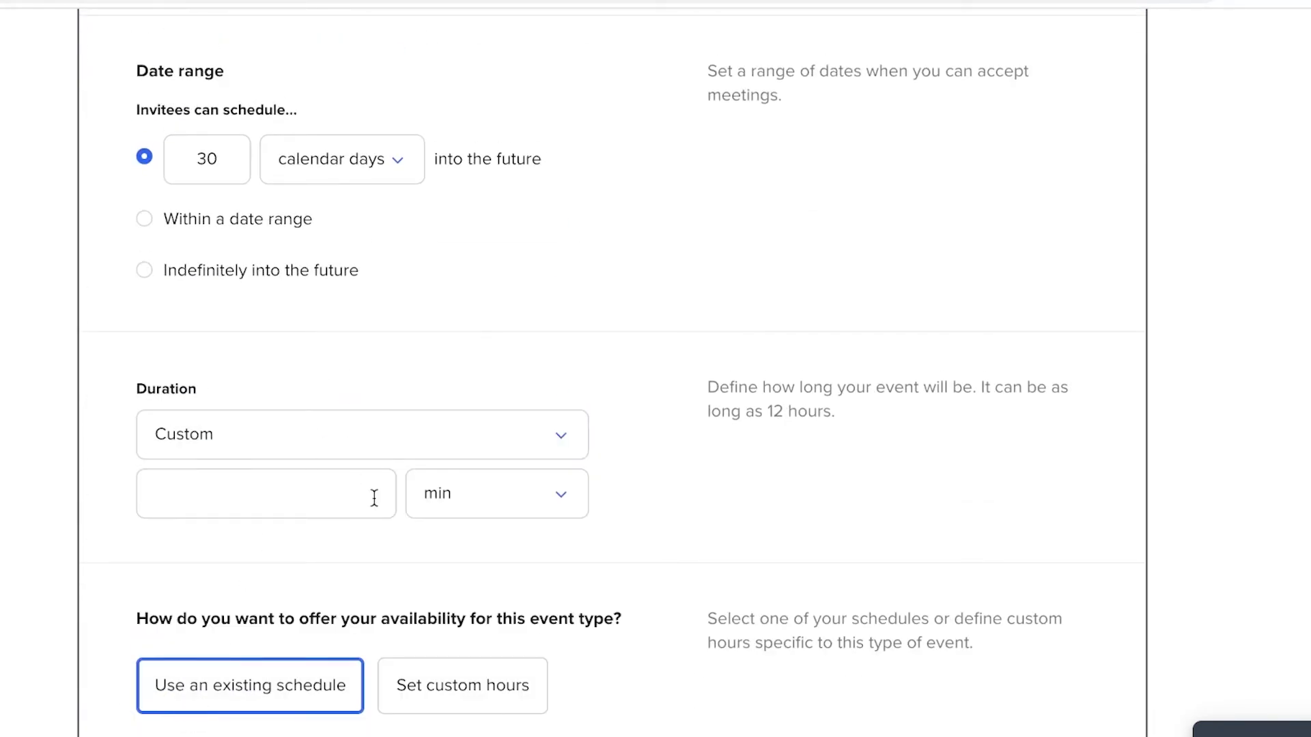
pyautogui.click(328, 490)
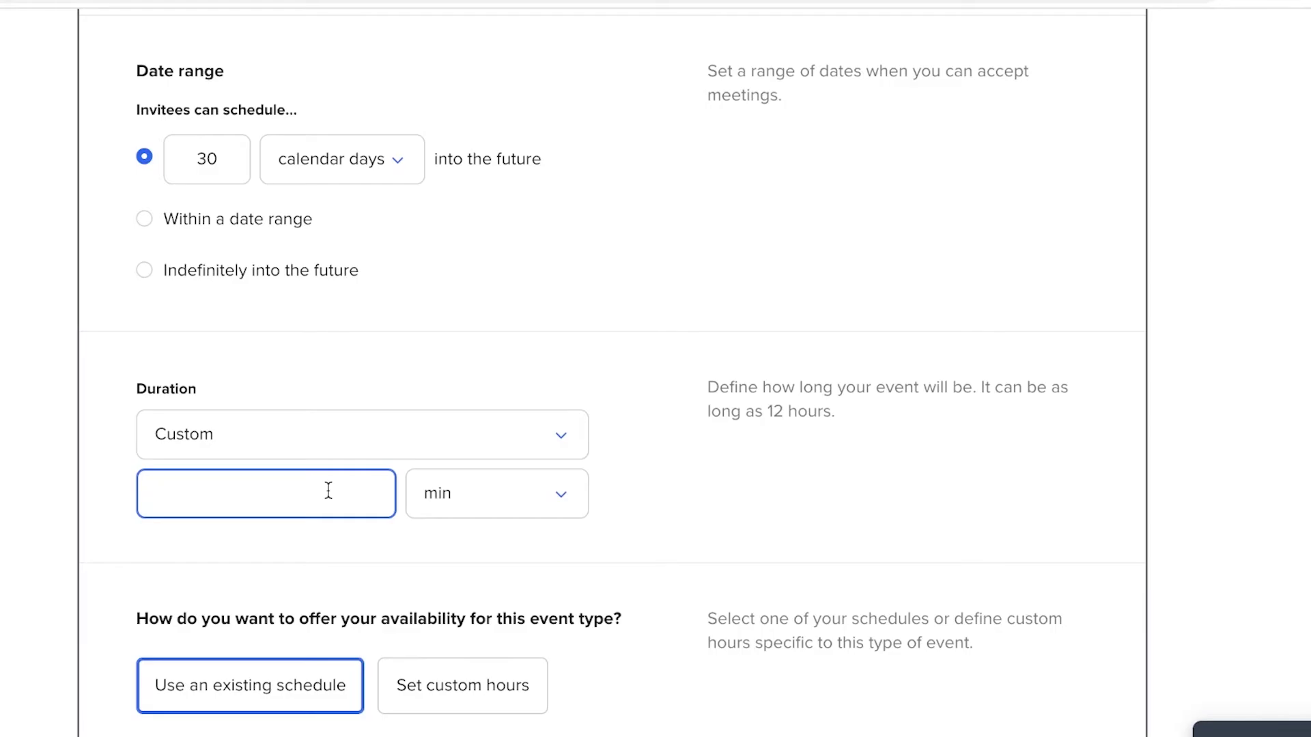
pyautogui.write('70')
pyautogui.click(513, 403)
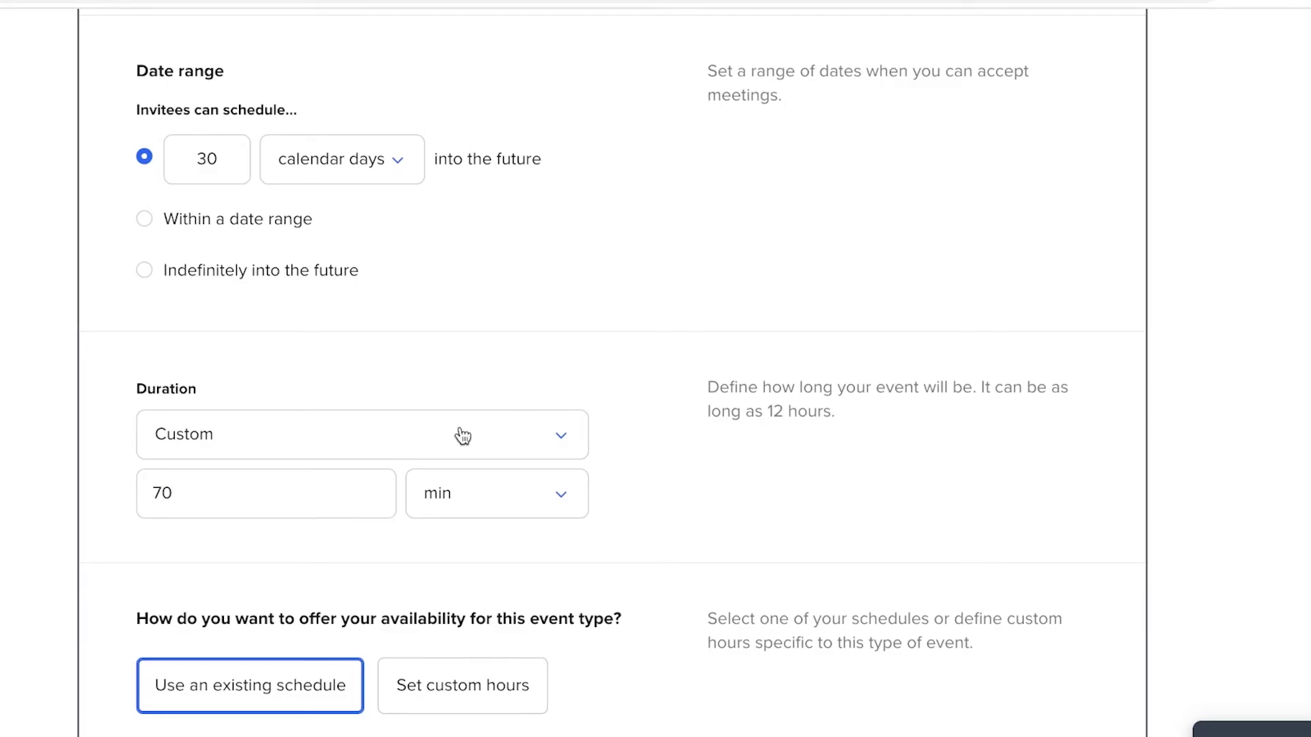
# Review the event type's availability and the schedules on offer, keeping the existing Working hours schedule.
pyautogui.scroll(-3, 459, 433)
pyautogui.scroll(-5, 444, 382)
pyautogui.scroll(2, 413, 321)
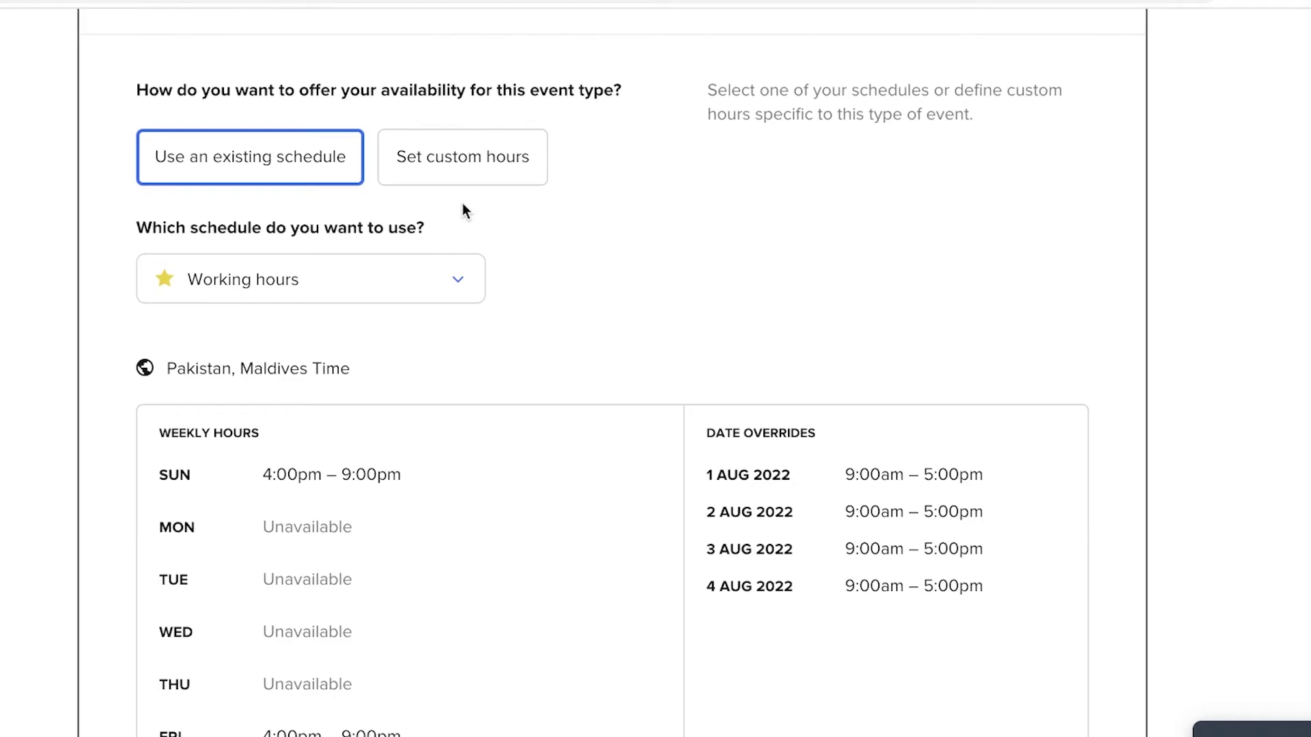
pyautogui.scroll(-3, 437, 235)
pyautogui.click(368, 83)
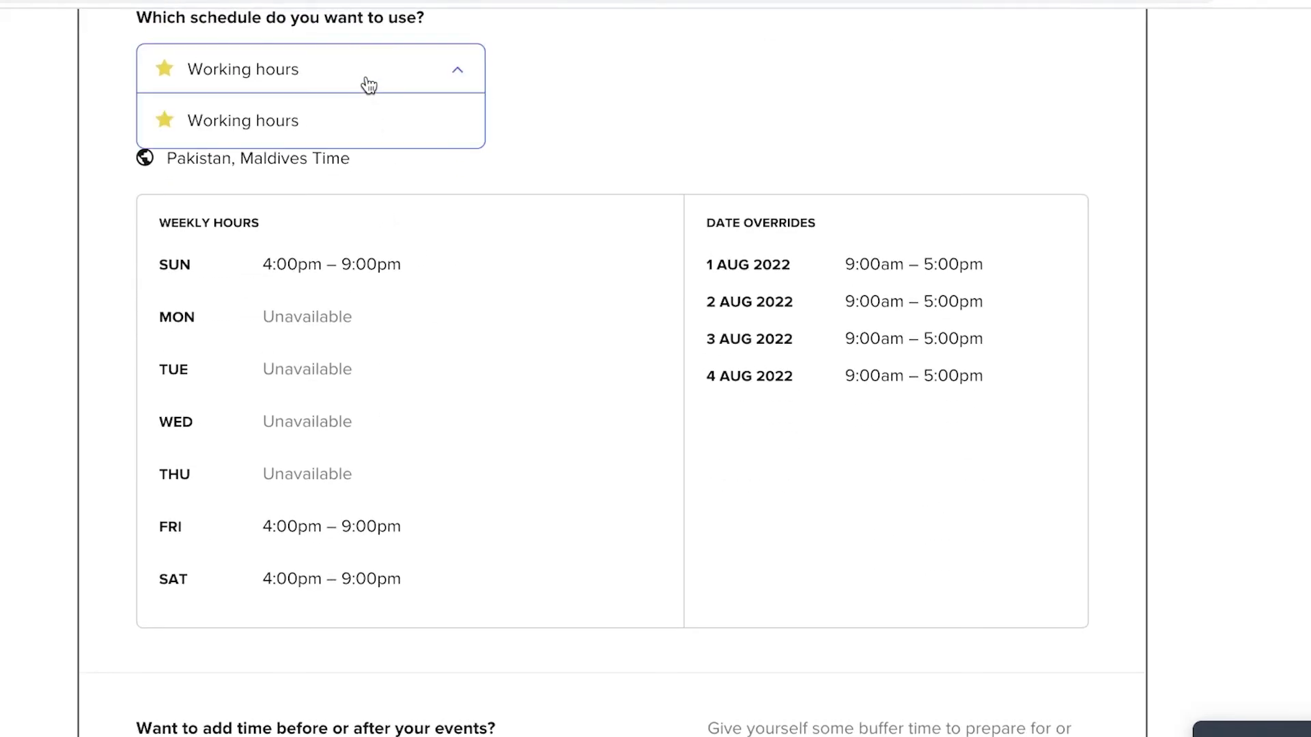
pyautogui.click(369, 83)
# Add a 15 min buffer after the event and save the booking settings.
pyautogui.scroll(-6, 471, 219)
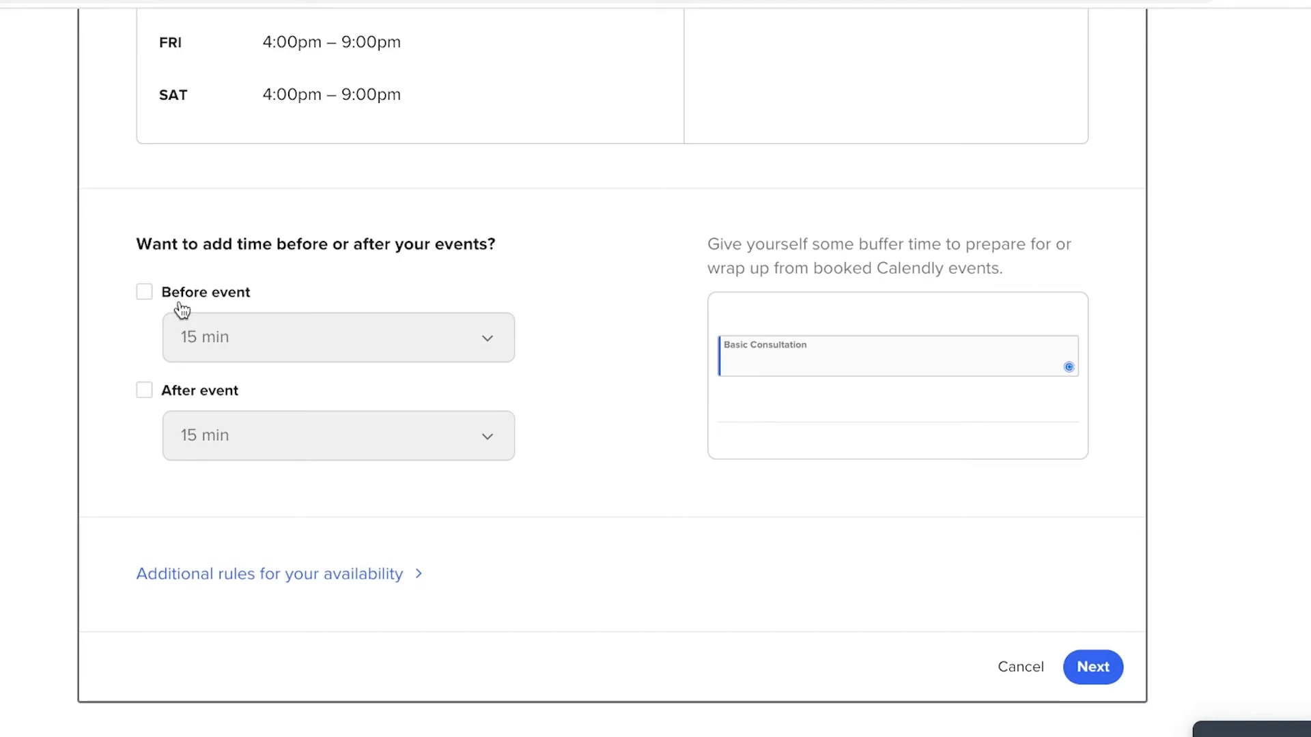
pyautogui.click(144, 391)
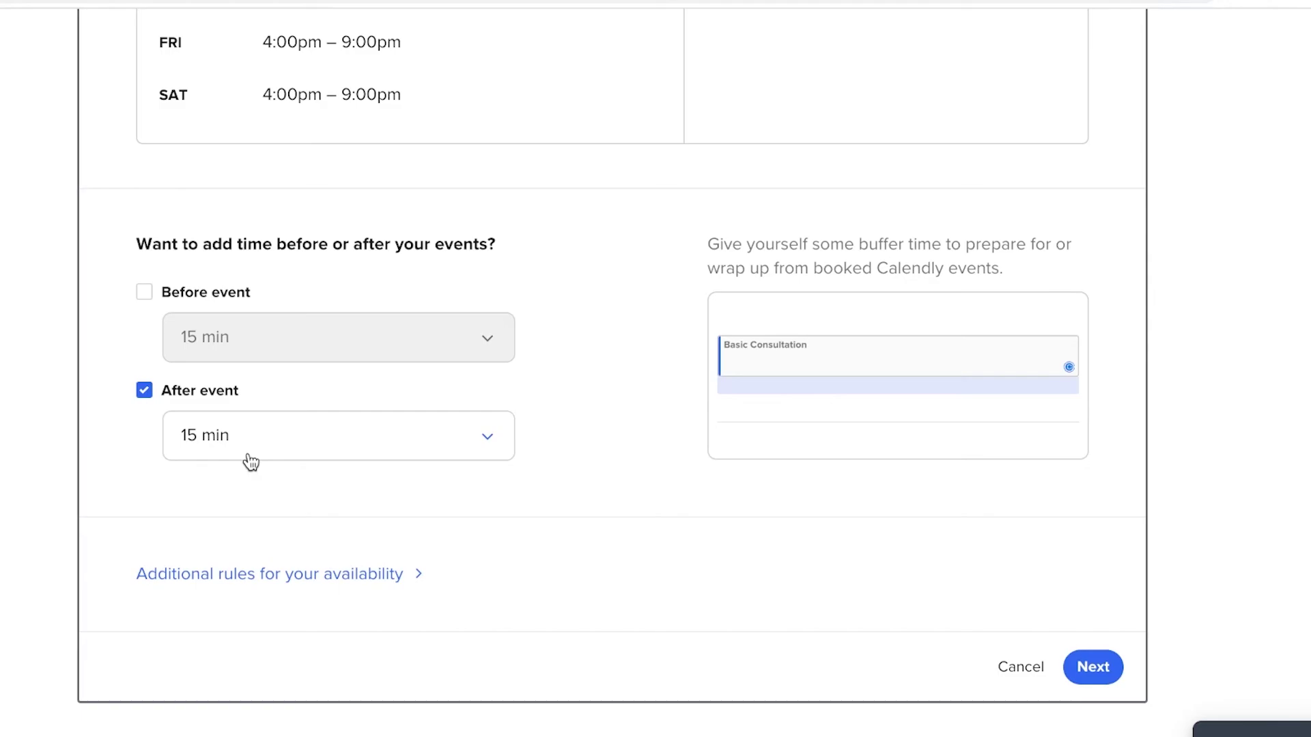
pyautogui.click(1094, 666)
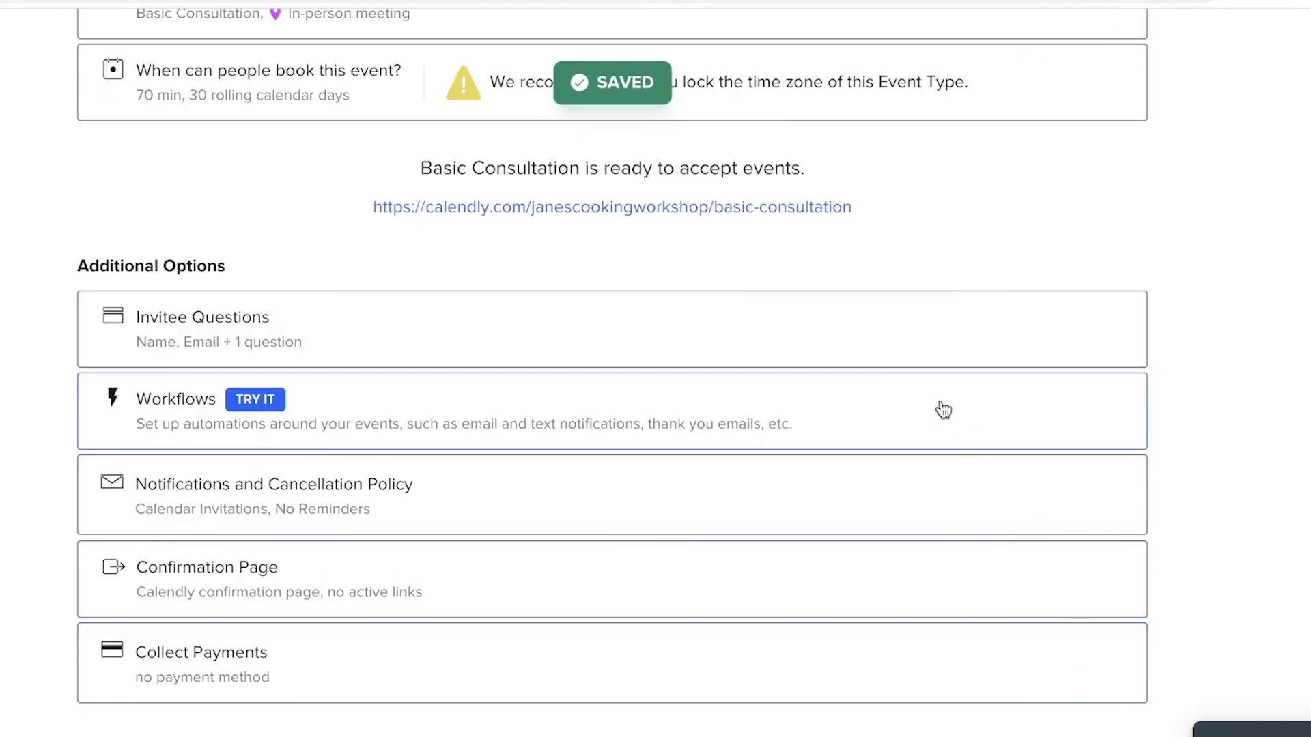
# Review the Basic Consultation event type's settings and additional options, and return to the overview of event types.
pyautogui.scroll(5, 943, 410)
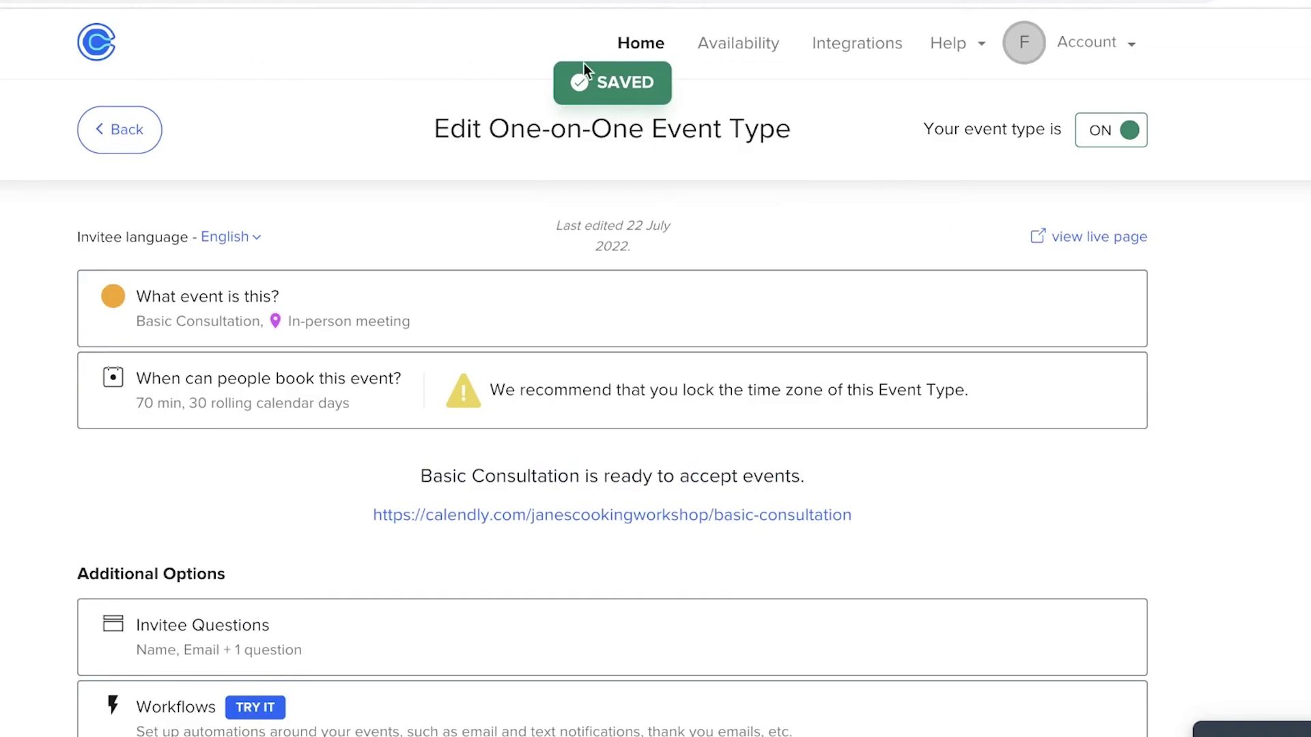
pyautogui.scroll(-5, 725, 344)
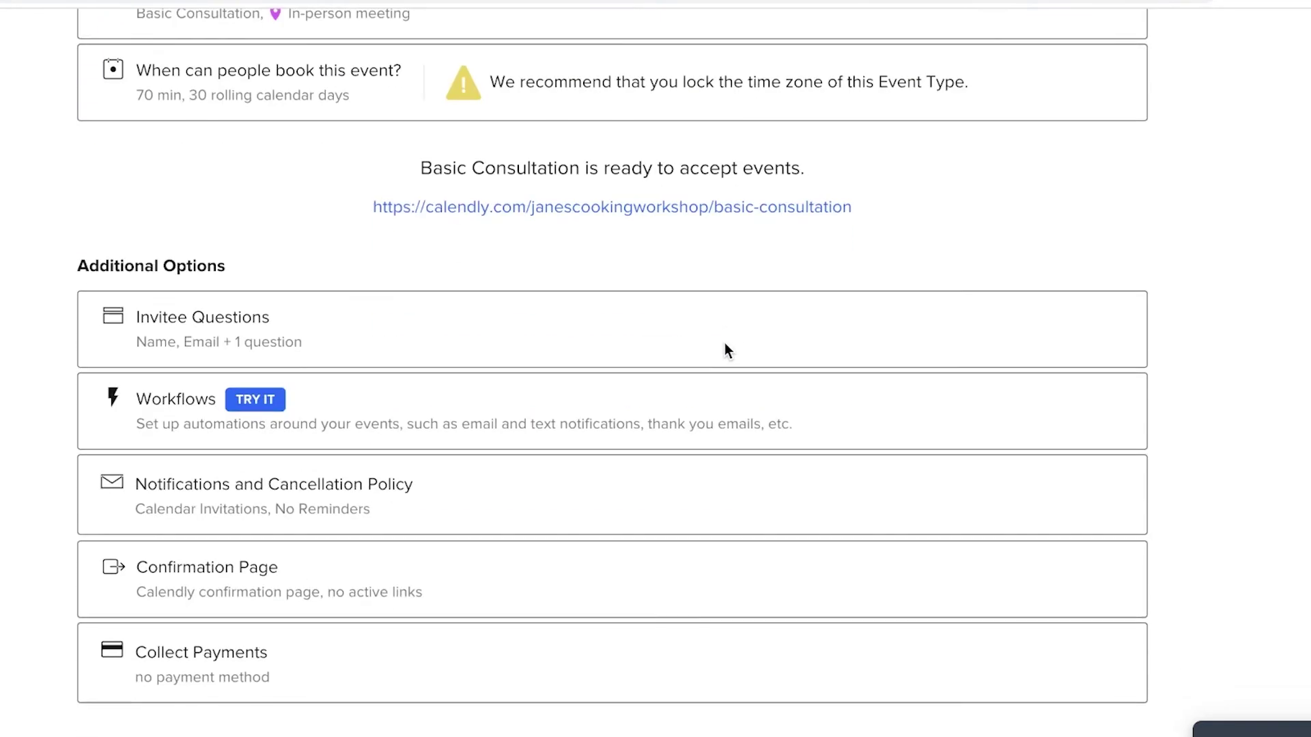
pyautogui.hotkey('alt', 'Left')
pyautogui.scroll(-2, 728, 358)
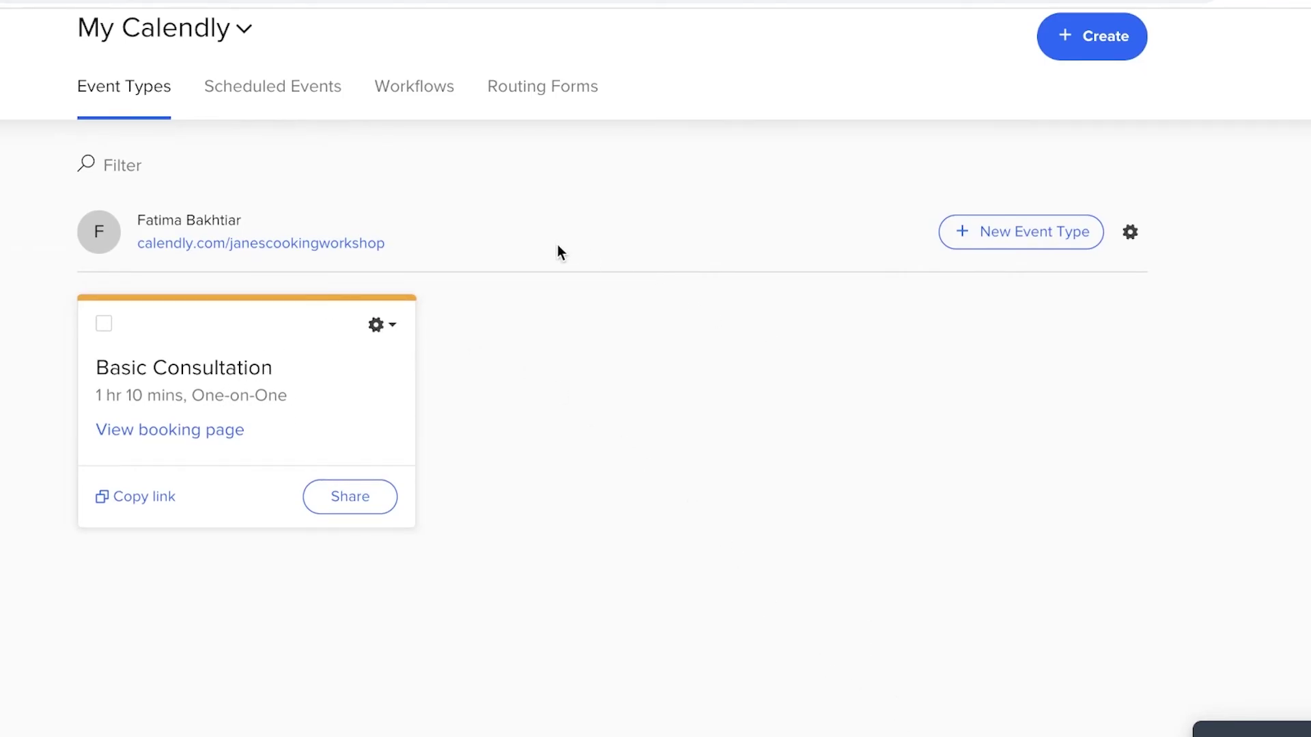
pyautogui.scroll(2, 540, 256)
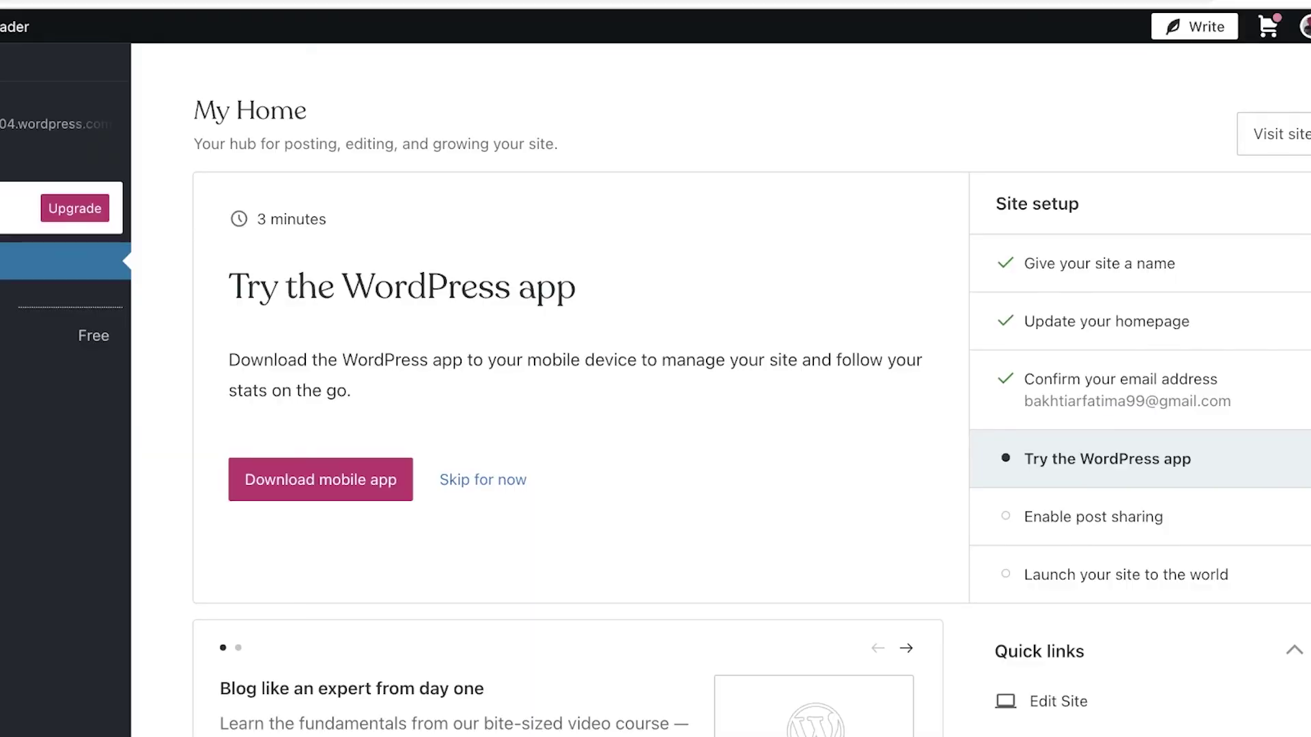
pyautogui.scroll(-8, 23, 387)
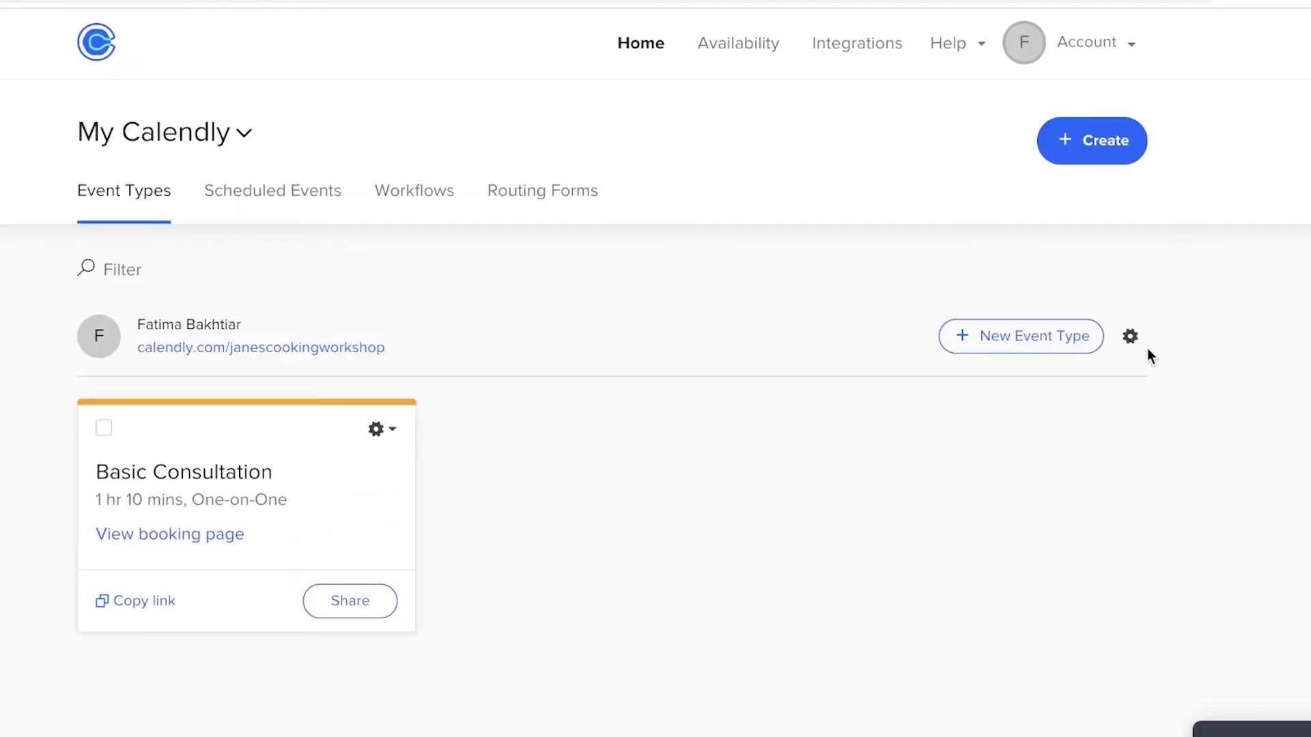
# Open Calendly's pricing page and compare the Basic, Essentials, Professional, Teams and Enterprise plans by price and core features.
pyautogui.click(1145, 348)
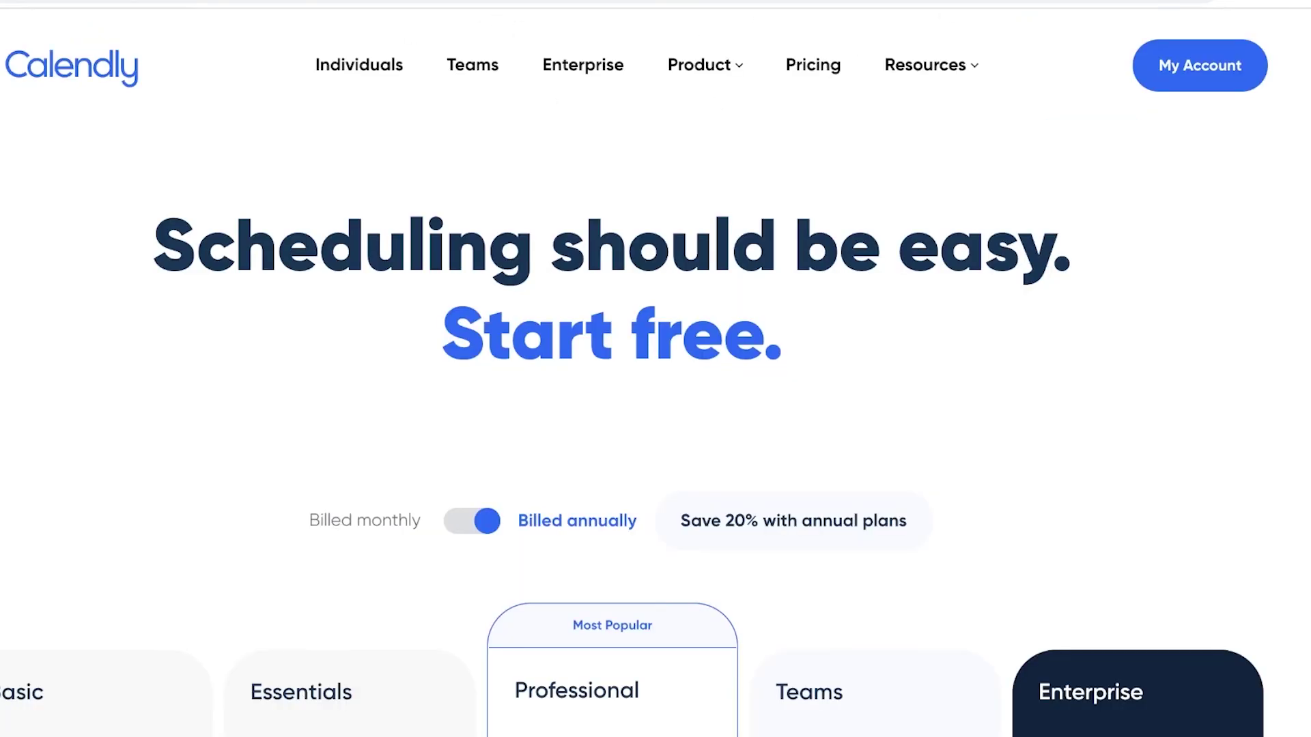
pyautogui.scroll(-10, 555, 268)
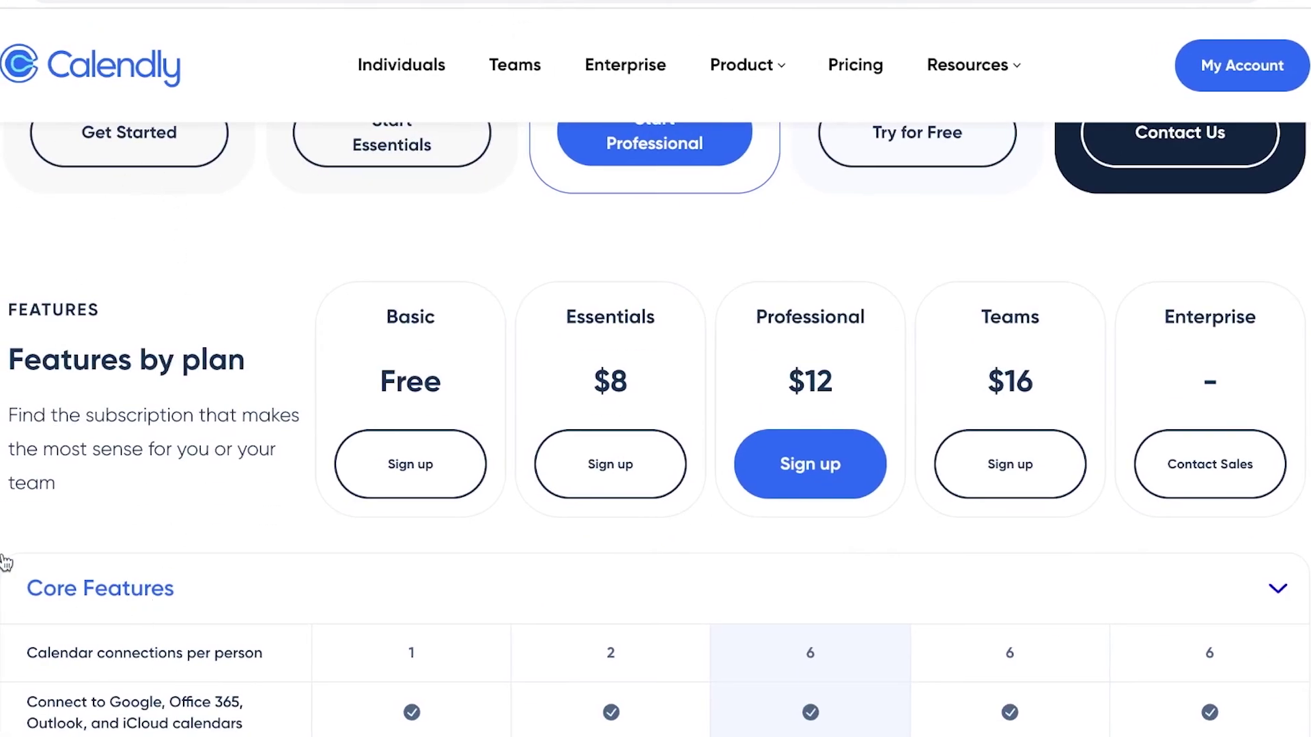
pyautogui.scroll(-3, 298, 409)
pyautogui.scroll(2, 429, 449)
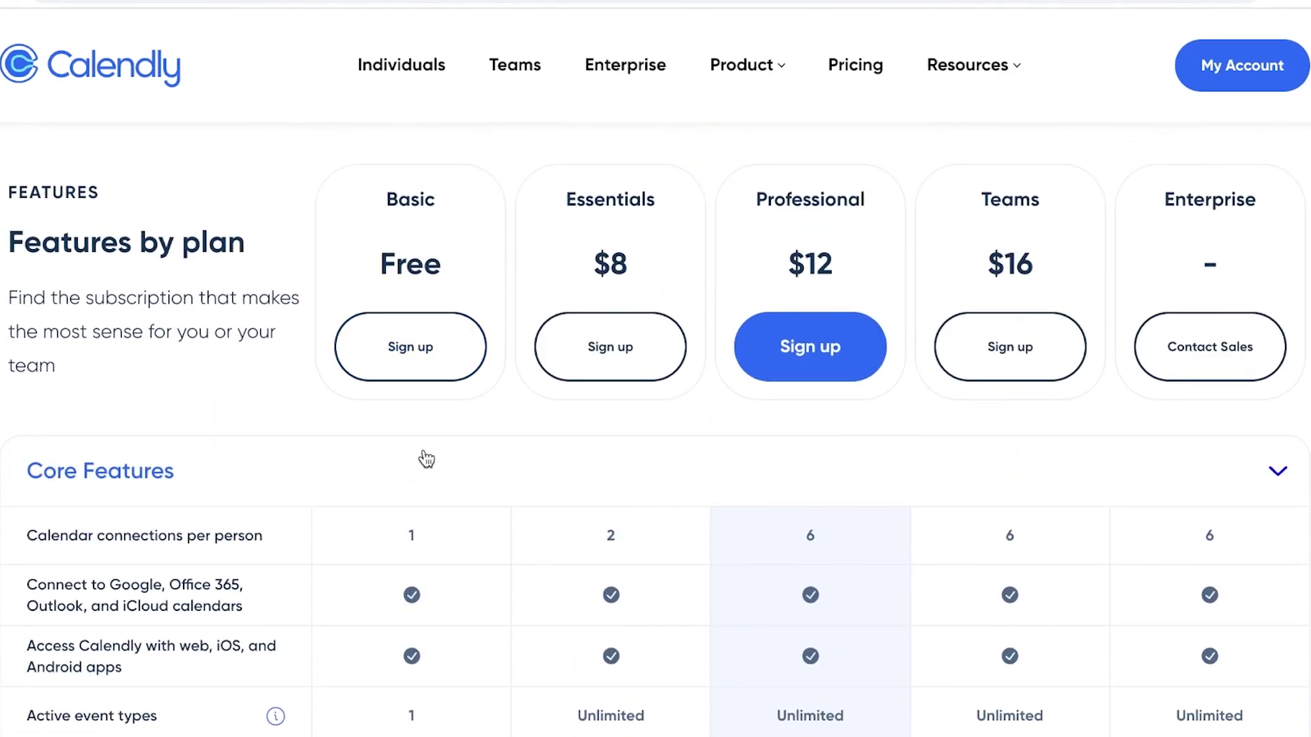
pyautogui.scroll(-1, 426, 456)
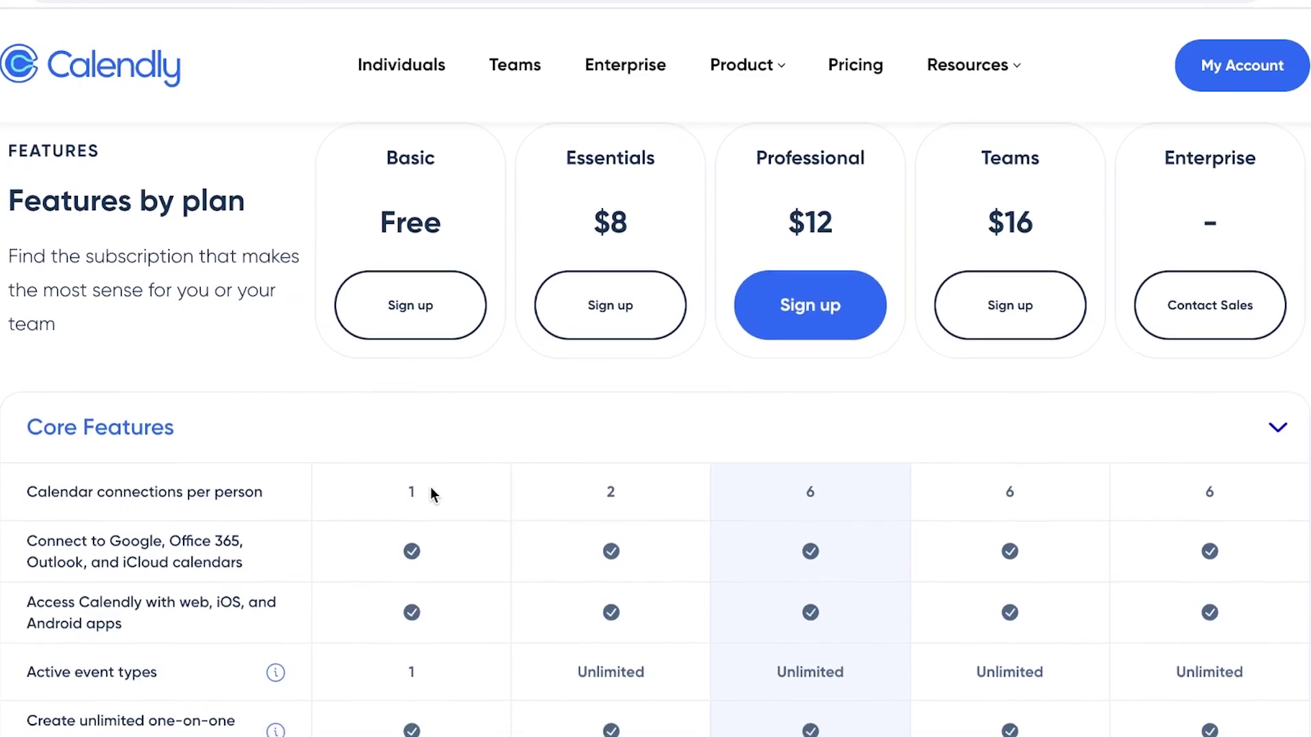
pyautogui.scroll(9, 431, 492)
pyautogui.scroll(8, 429, 484)
pyautogui.scroll(-20, 383, 342)
pyautogui.scroll(20, 327, 373)
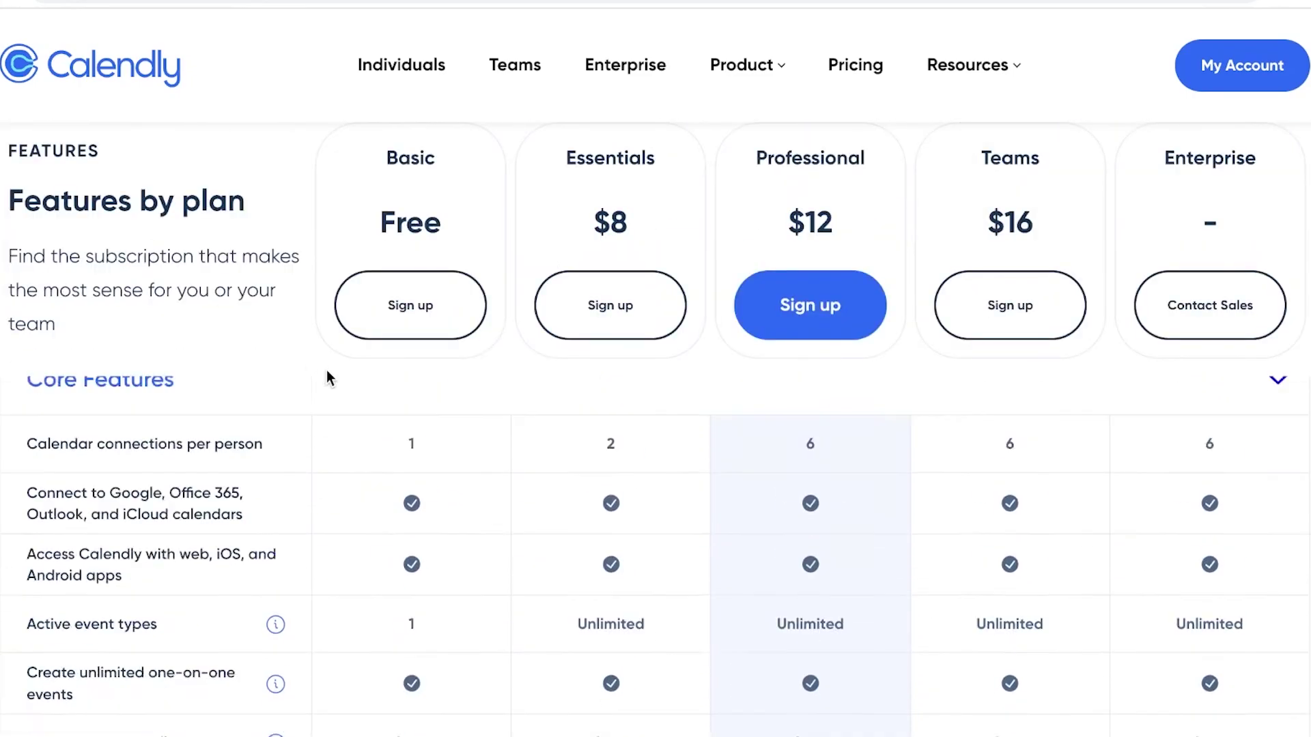
pyautogui.scroll(-10, 335, 379)
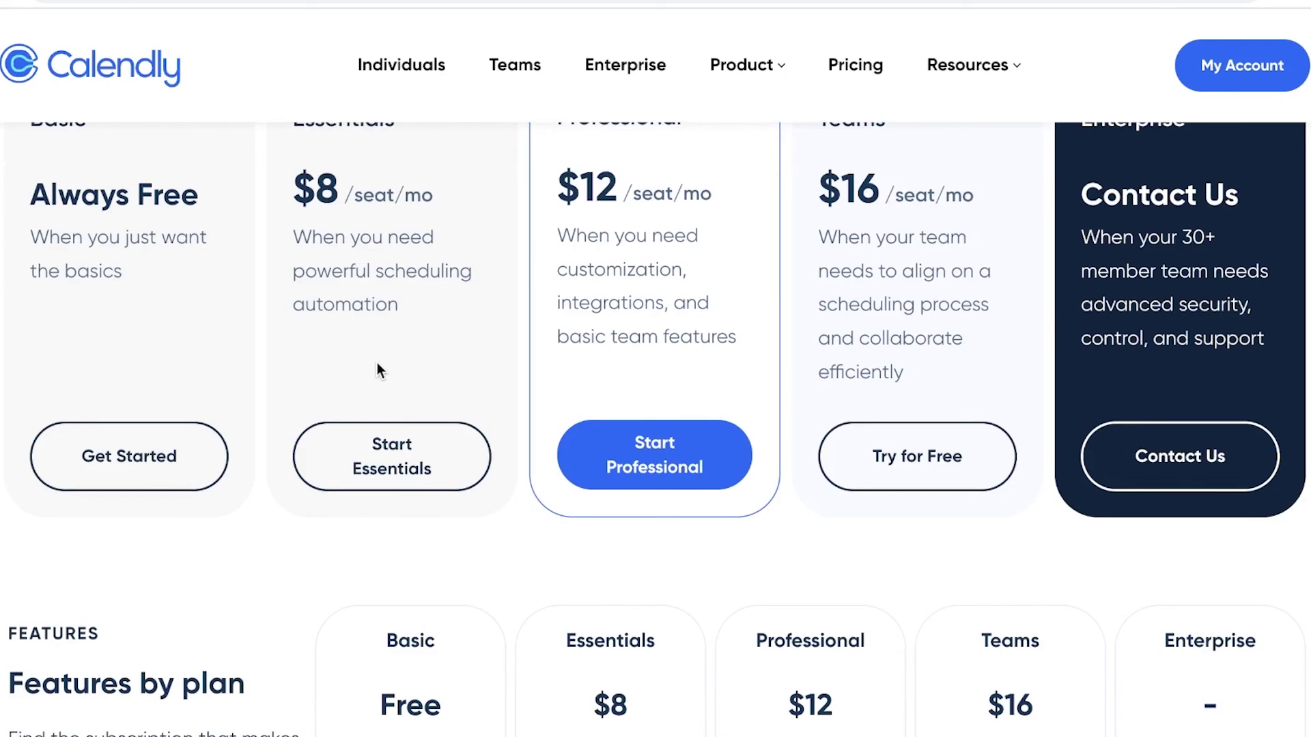
pyautogui.scroll(1, 378, 364)
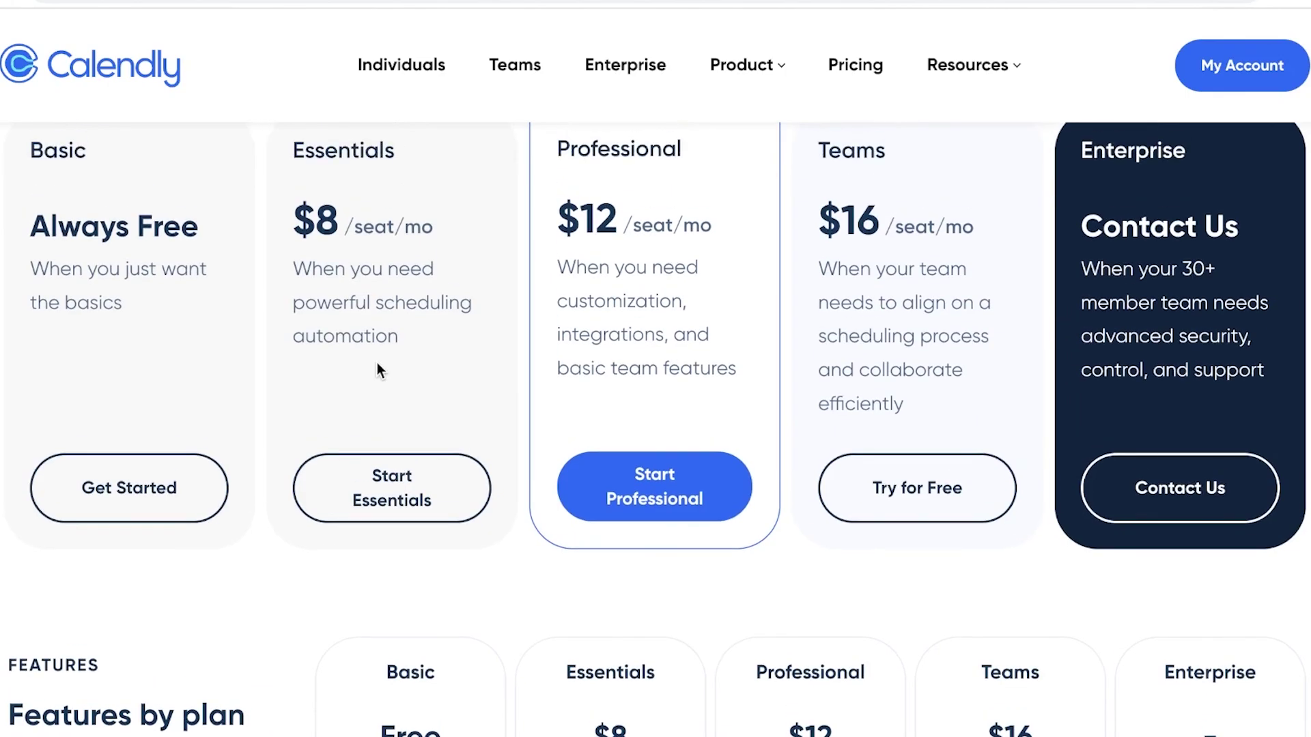